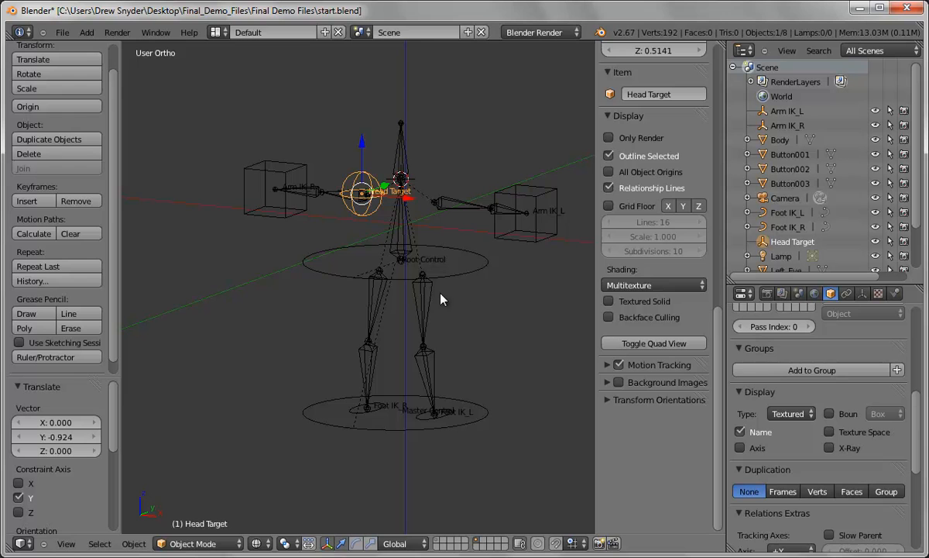
- Switch the armature to Pose Mode and select the right lower leg bone
{"action": "middle_click_drag", "start_coordinate": [470, 301], "coordinate": [431, 333], "text": "shift"}
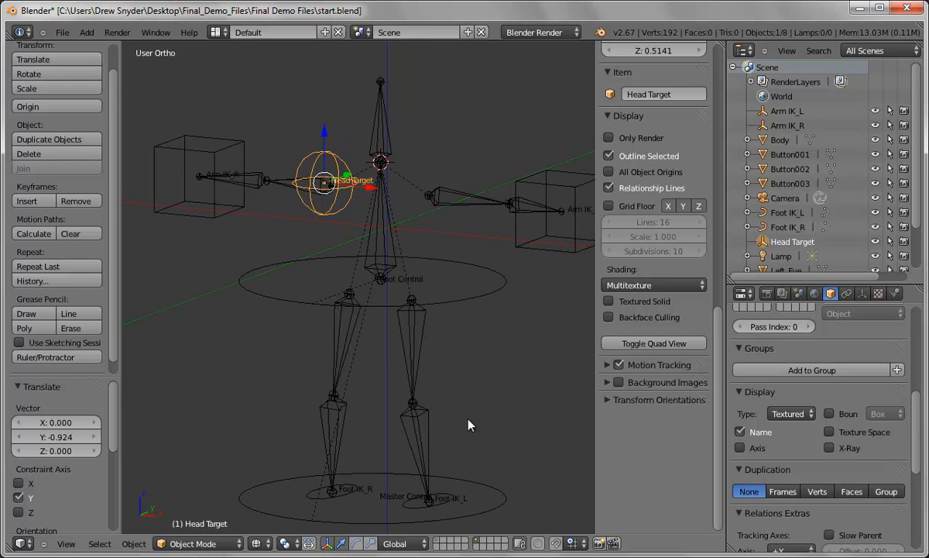
{"action": "right_click", "coordinate": [348, 498]}
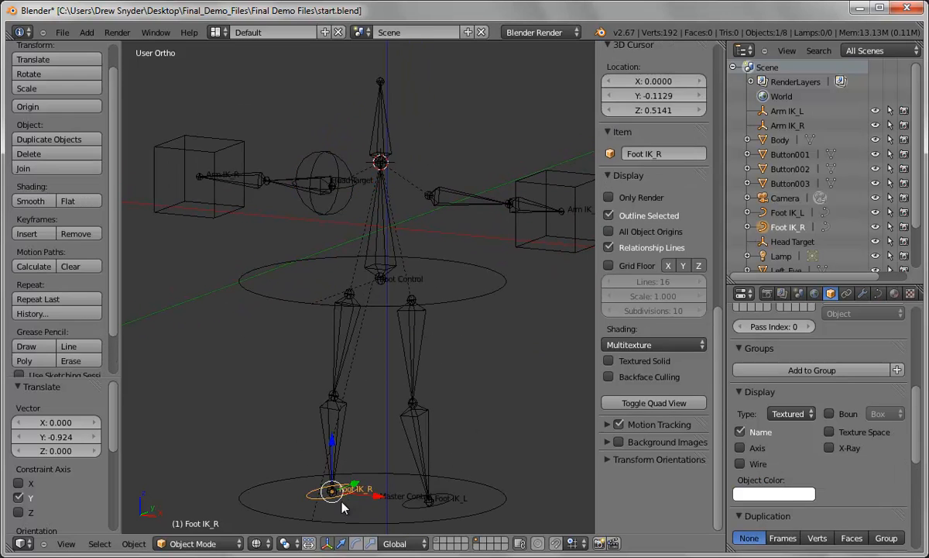
{"action": "right_click", "coordinate": [340, 431]}
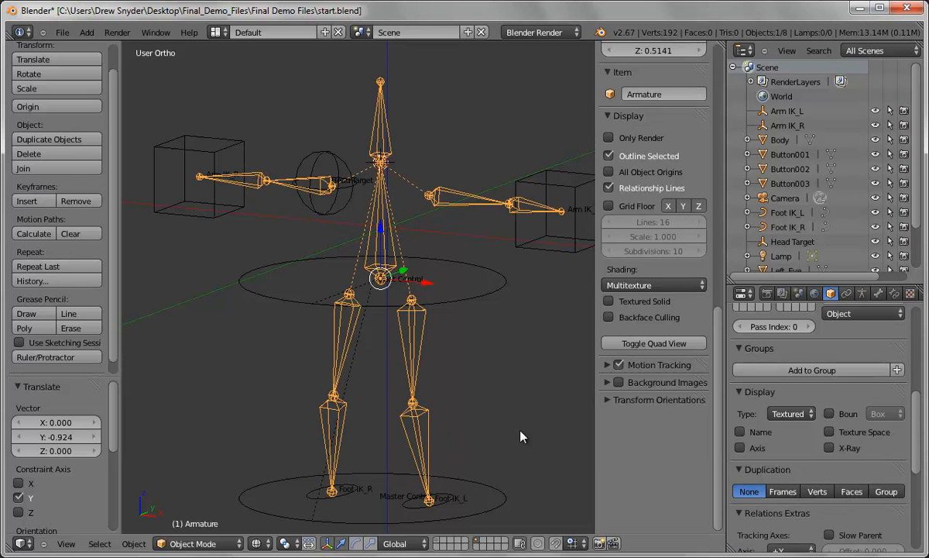
{"action": "left_click", "coordinate": [186, 544]}
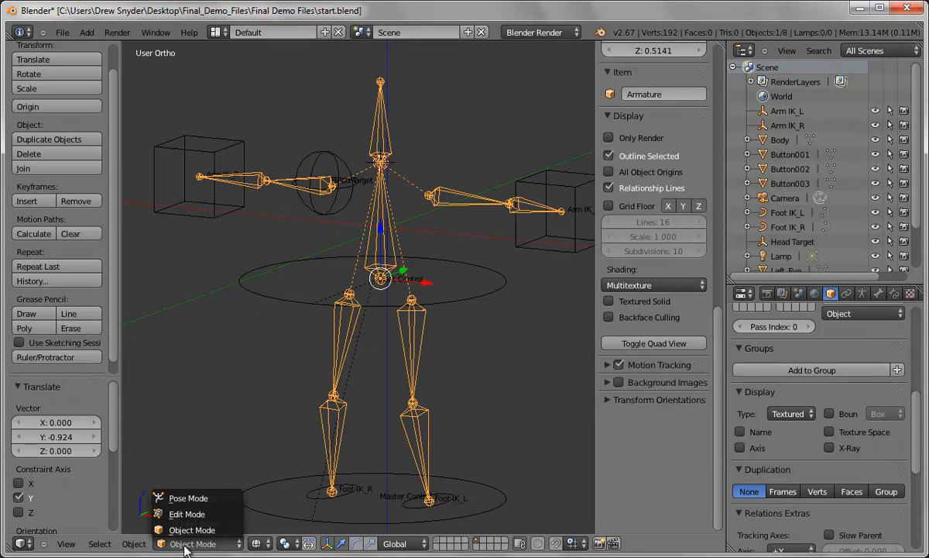
{"action": "left_click", "coordinate": [183, 498]}
{"action": "right_click", "coordinate": [338, 459]}
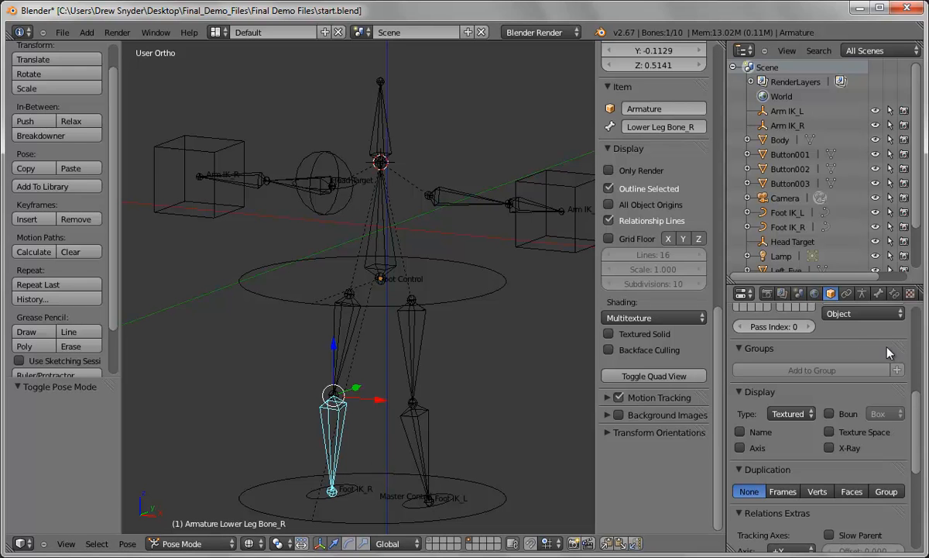
- Add an Inverse Kinematics bone constraint to the right lower leg bone, enlarging the working areas for it
{"action": "left_click", "coordinate": [894, 292]}
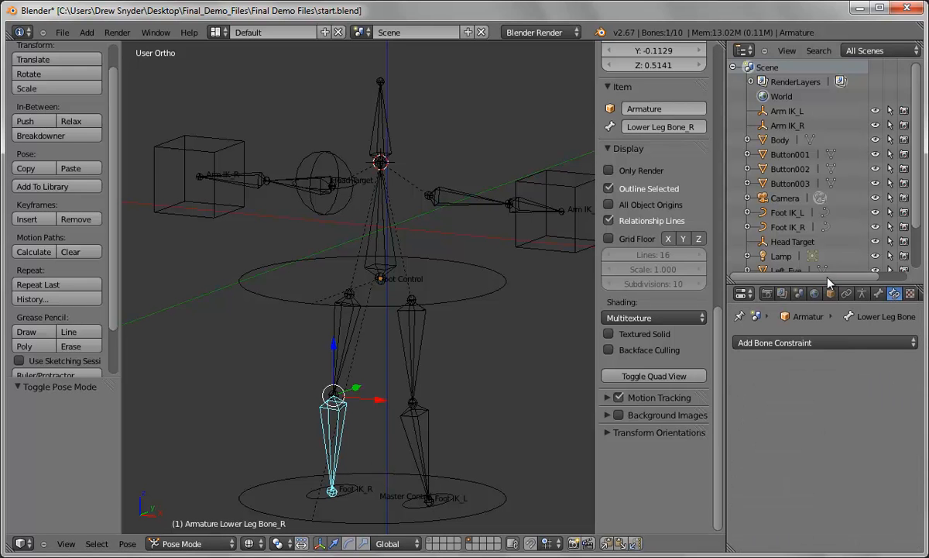
{"action": "left_click_drag", "start_coordinate": [777, 284], "coordinate": [817, 240]}
{"action": "key", "text": "n"}
{"action": "left_click", "coordinate": [740, 294]}
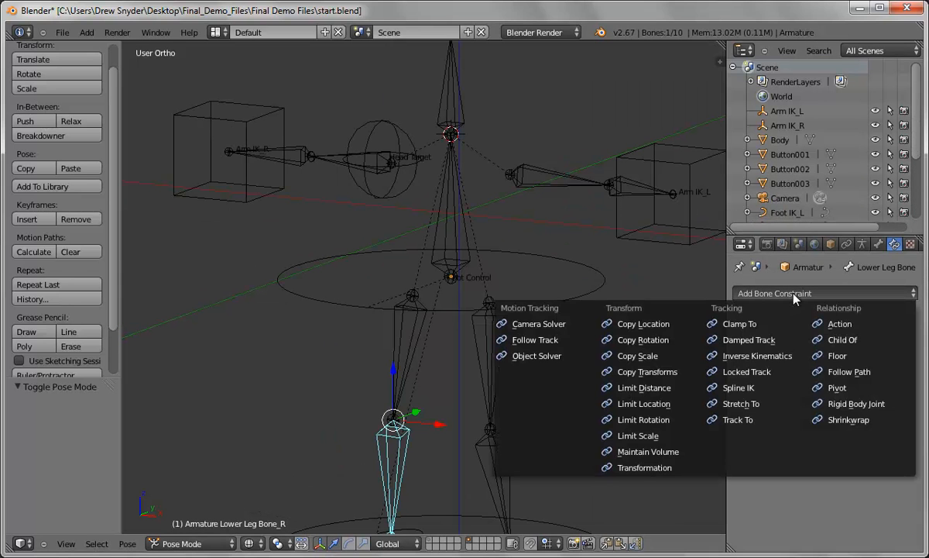
{"action": "left_click", "coordinate": [763, 358]}
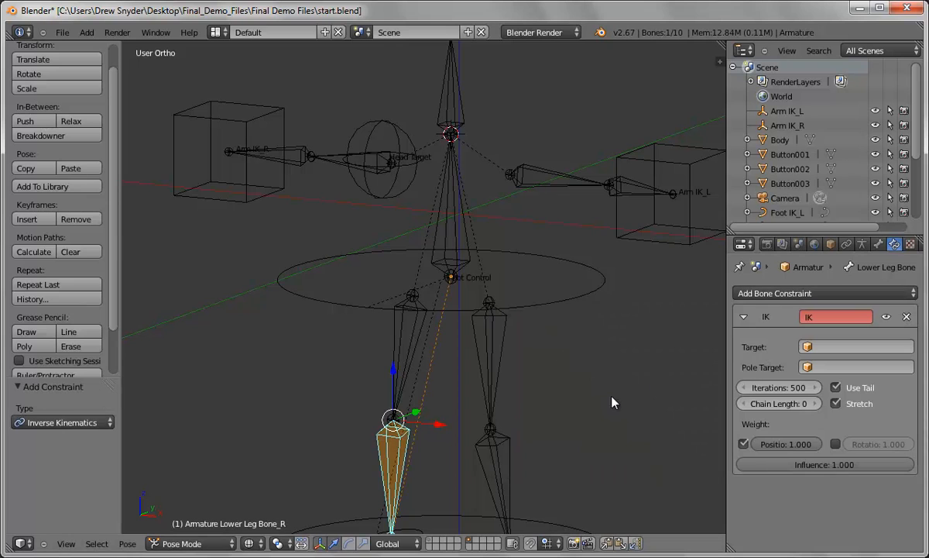
- Set the right lower leg IK constraint's chain length to 2 and its target to Foot IK_R
{"action": "scroll", "coordinate": [647, 394], "scroll_direction": "down", "scroll_amount": 5, "text": "shift"}
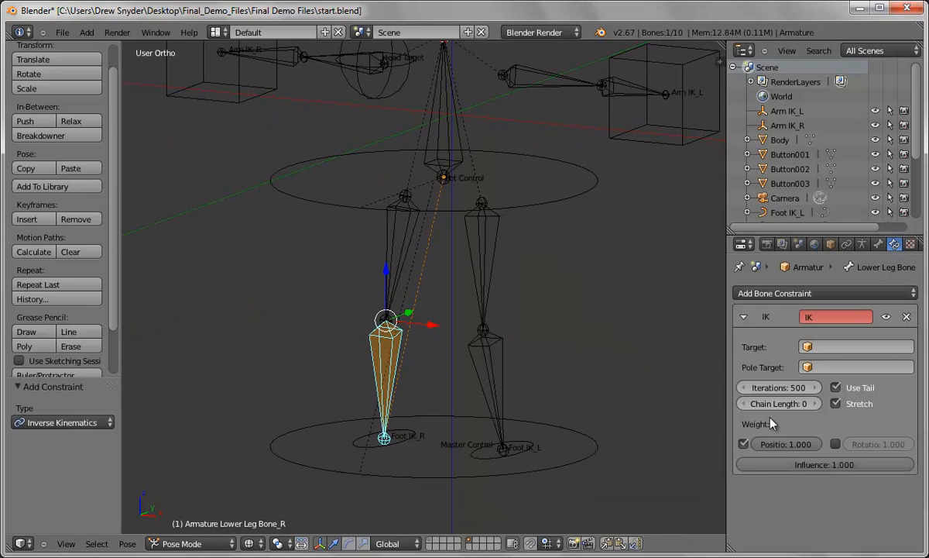
{"action": "left_click", "coordinate": [815, 406]}
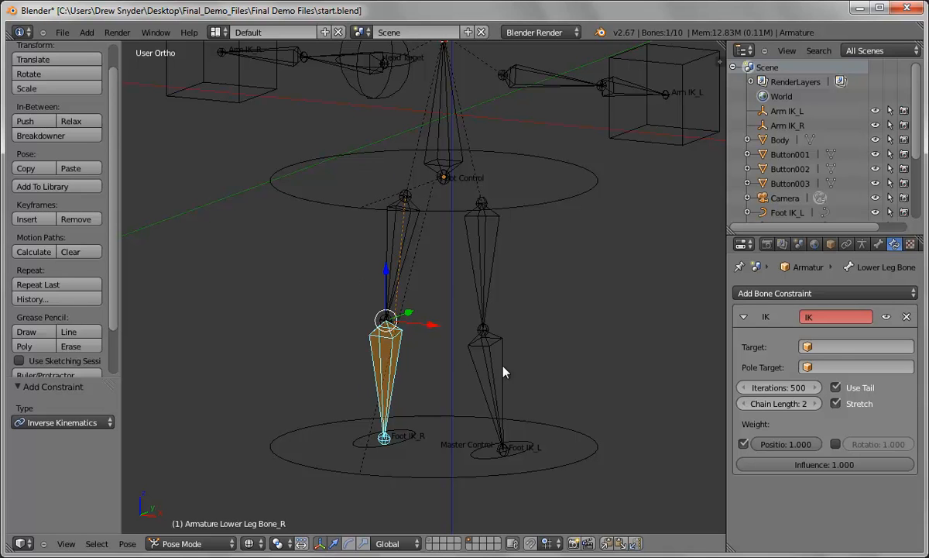
{"action": "left_click", "coordinate": [843, 348]}
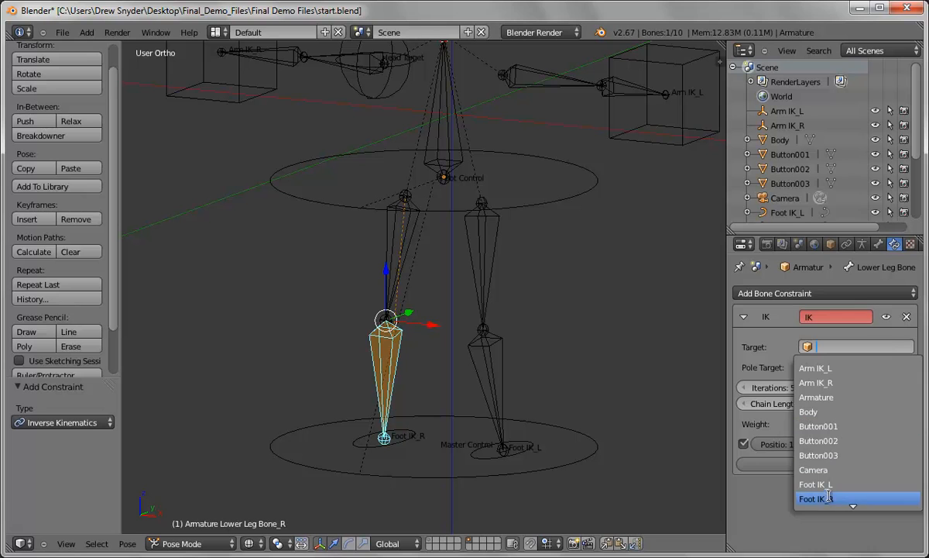
{"action": "left_click", "coordinate": [782, 498]}
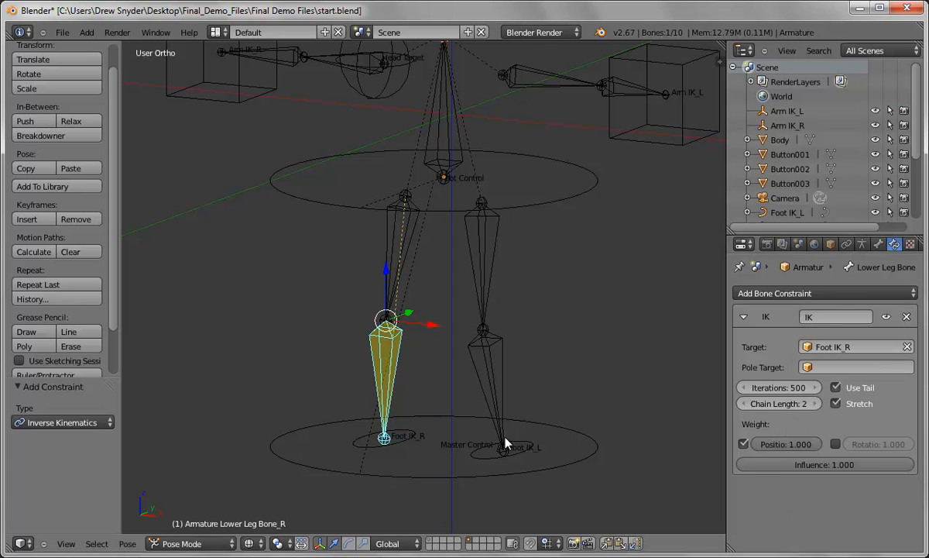
- Test the right leg's IK by raising the Foot IK_R control along the Z axis, and cancel the move
{"action": "right_click", "coordinate": [404, 443]}
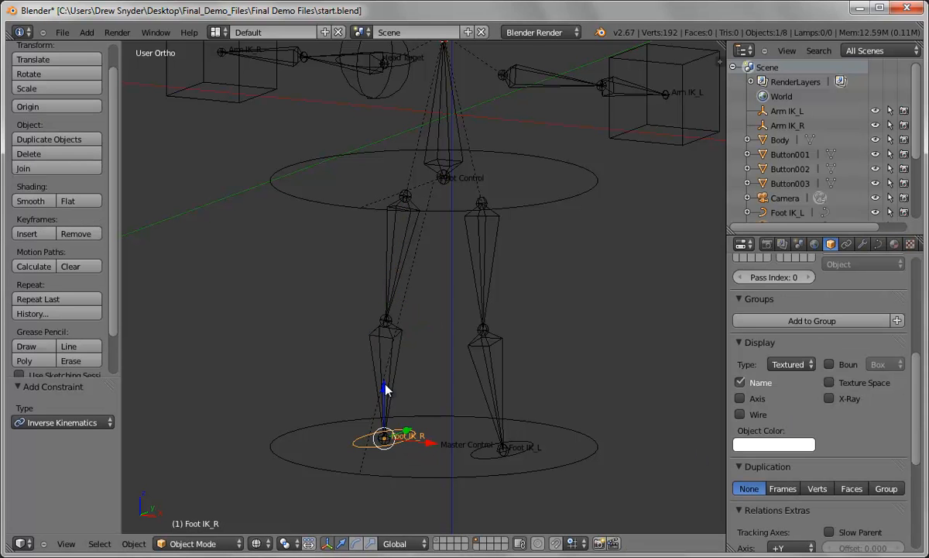
{"action": "key", "text": "g"}
{"action": "key", "text": "z"}
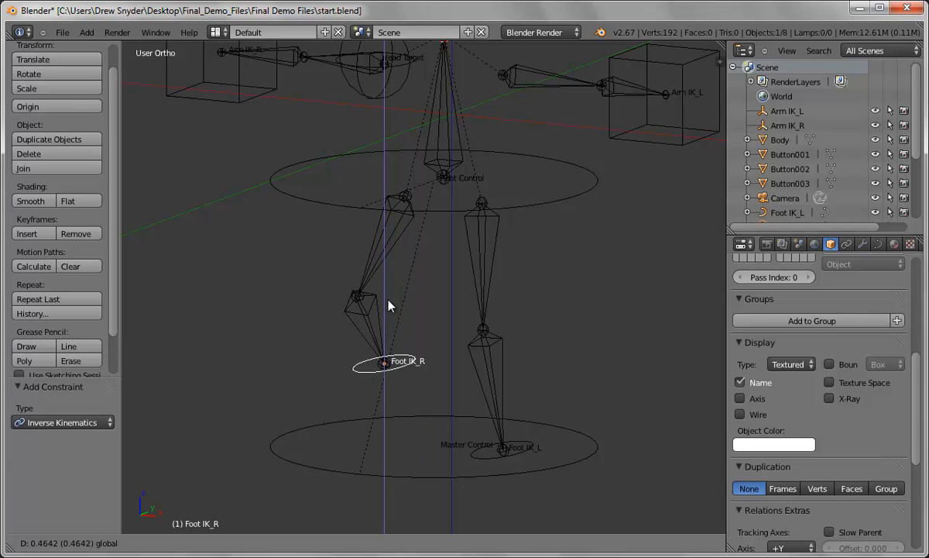
{"action": "key", "text": "Escape"}
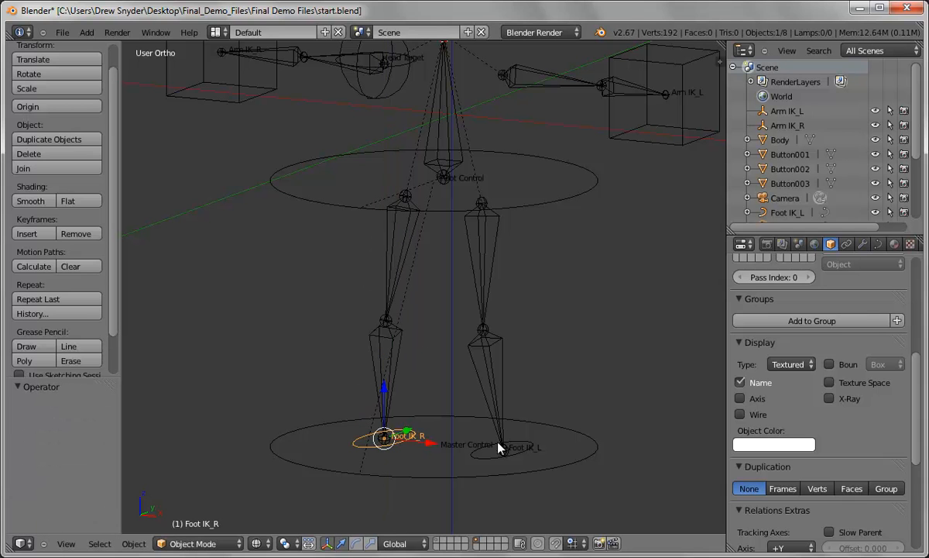
- Add an Inverse Kinematics constraint to the left lower leg bone with target Foot IK_L and chain length 2
{"action": "right_click", "coordinate": [495, 381]}
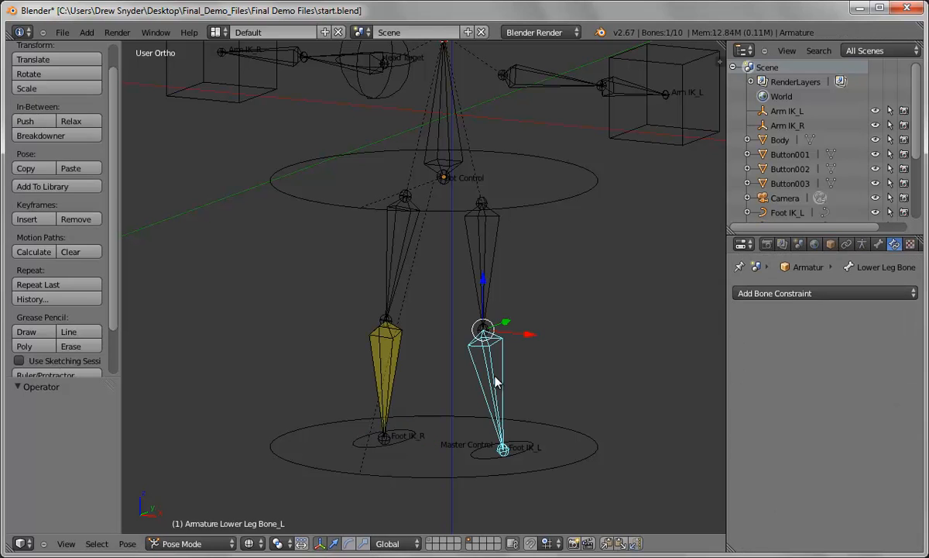
{"action": "left_click", "coordinate": [736, 292]}
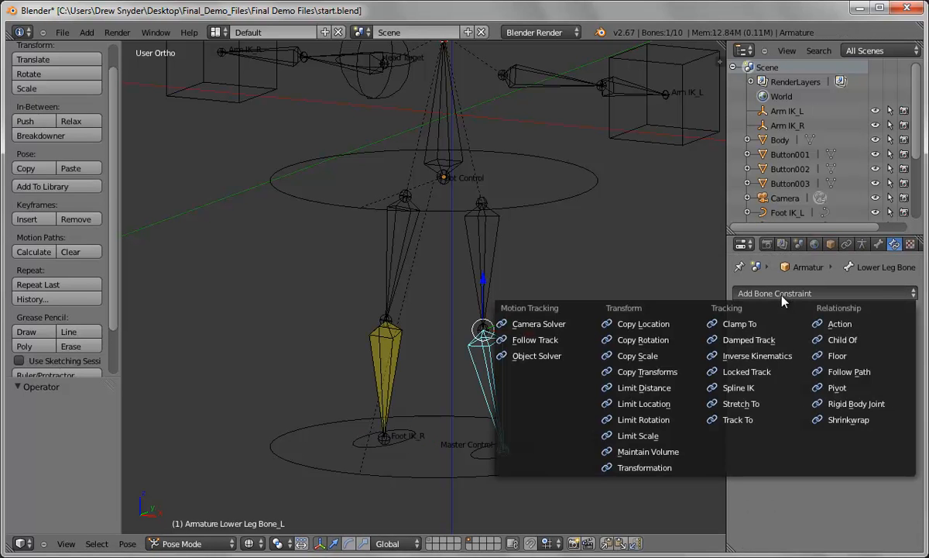
{"action": "left_click", "coordinate": [732, 356]}
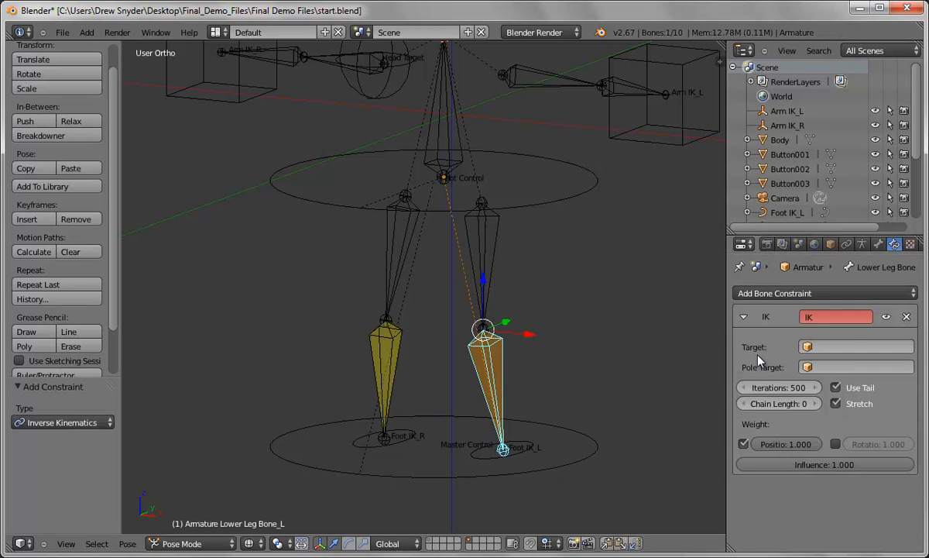
{"action": "left_click", "coordinate": [823, 347]}
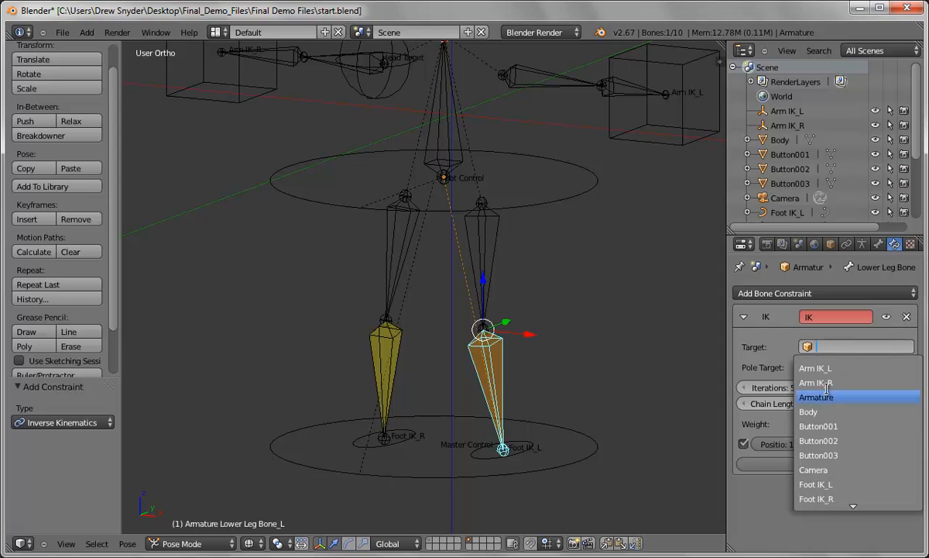
{"action": "left_click", "coordinate": [817, 483]}
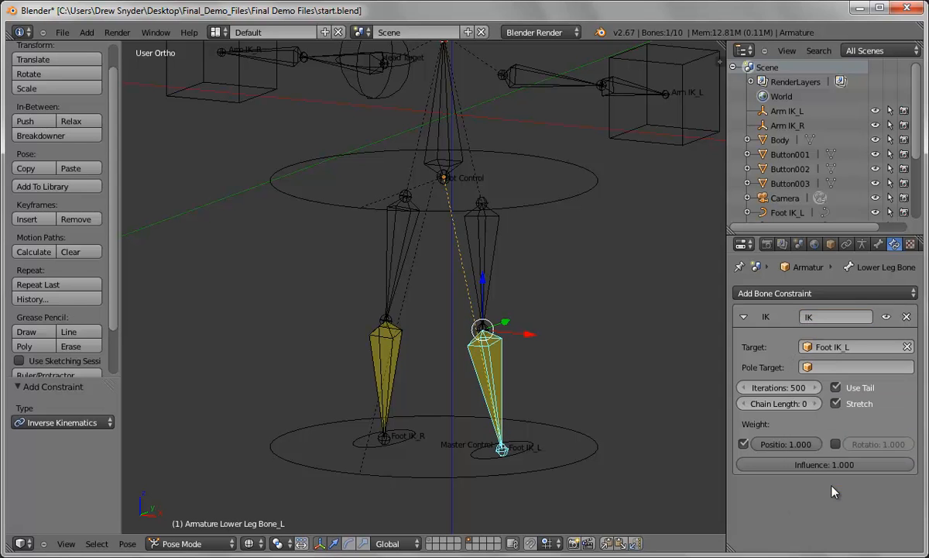
{"action": "left_click", "coordinate": [817, 403]}
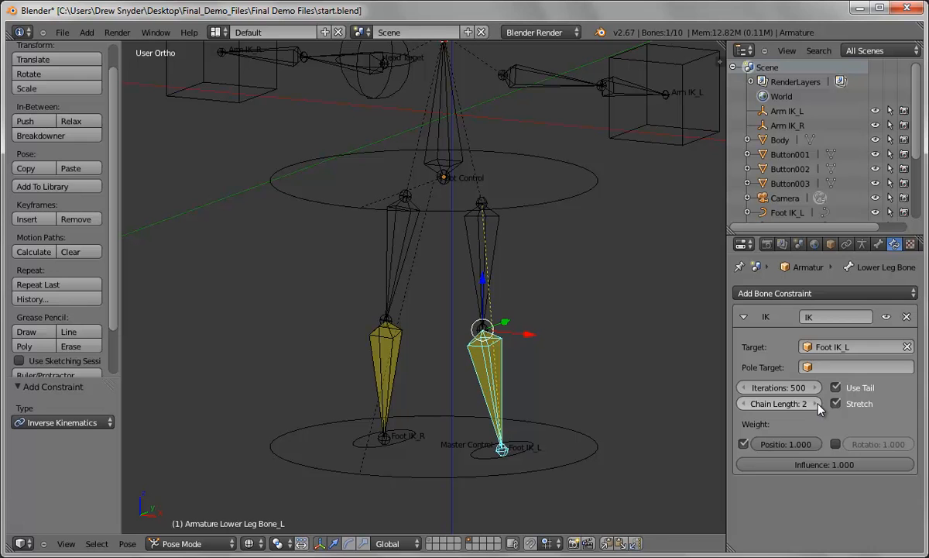
- Test the left leg's IK by raising the Foot IK_L control, and undo the move
{"action": "right_click", "coordinate": [500, 449]}
{"action": "left_click_drag", "start_coordinate": [500, 398], "coordinate": [491, 325]}
{"action": "key", "text": "ctrl+z"}
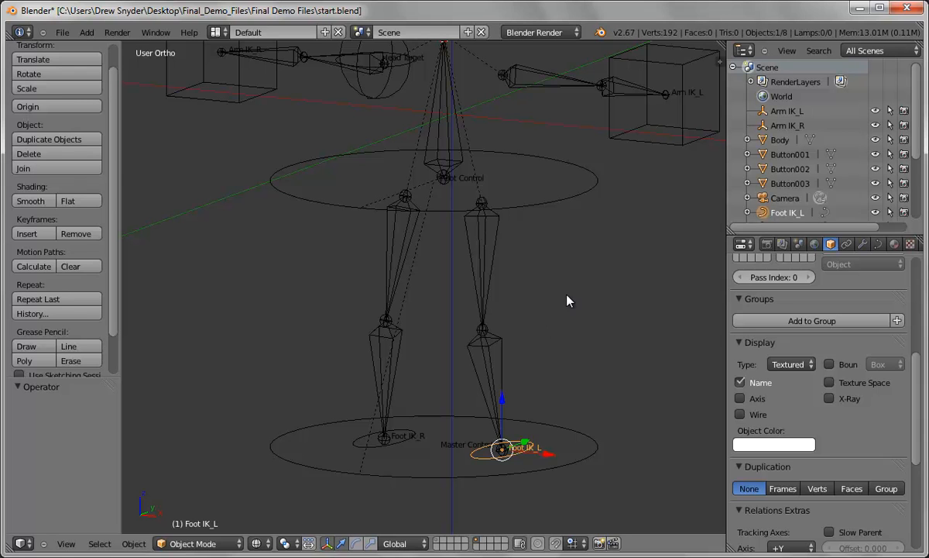
- Add an Inverse Kinematics constraint to the left lower arm bone with target Arm IK_L and chain length 2
{"action": "middle_click_drag", "start_coordinate": [566, 275], "coordinate": [552, 346], "text": "shift"}
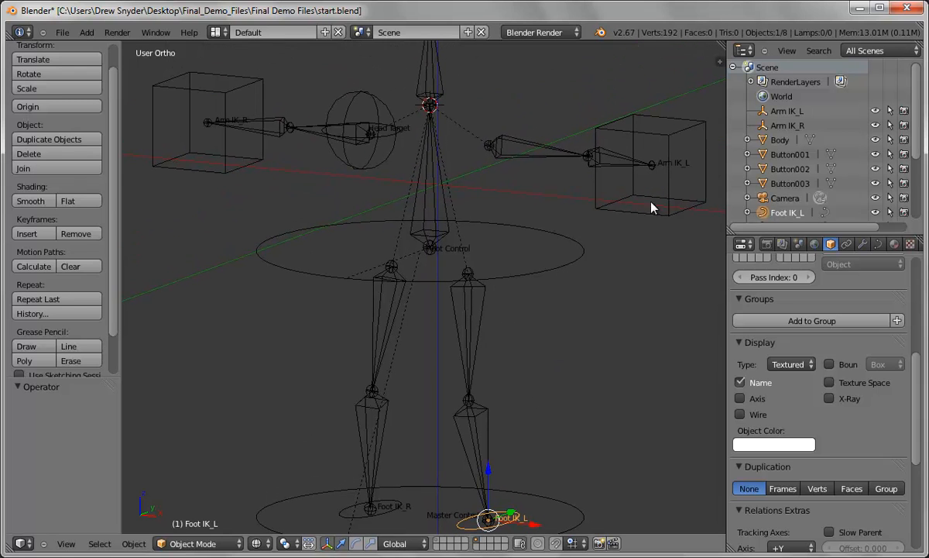
{"action": "right_click", "coordinate": [627, 161]}
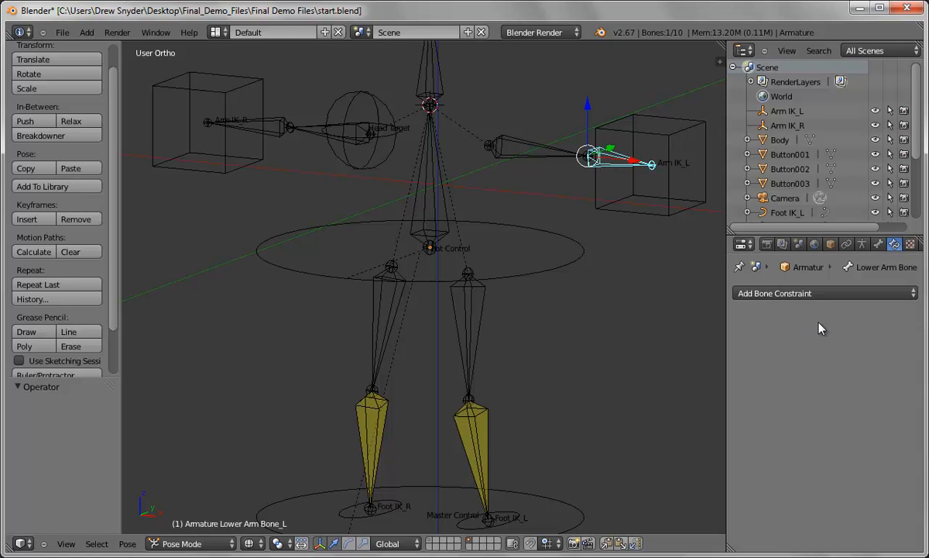
{"action": "left_click", "coordinate": [813, 293]}
{"action": "left_click", "coordinate": [763, 355]}
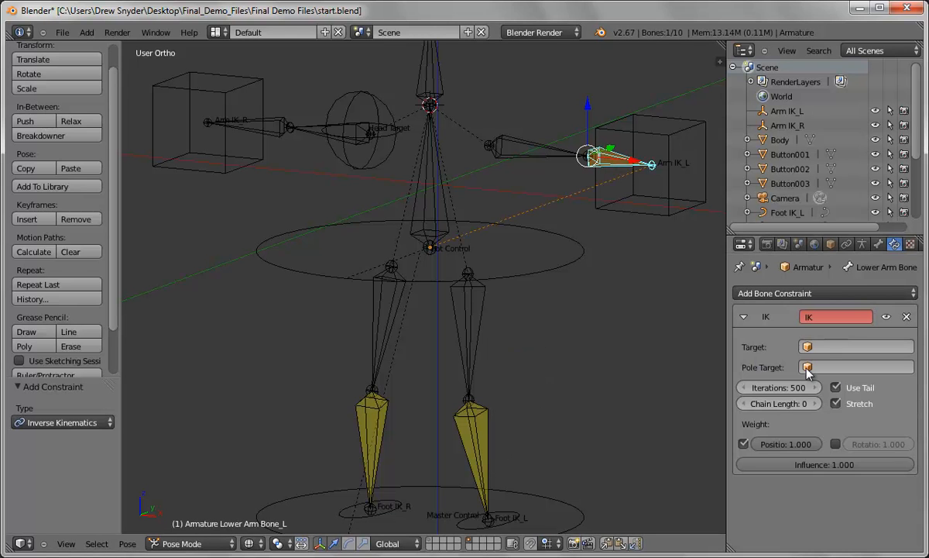
{"action": "left_click", "coordinate": [829, 349]}
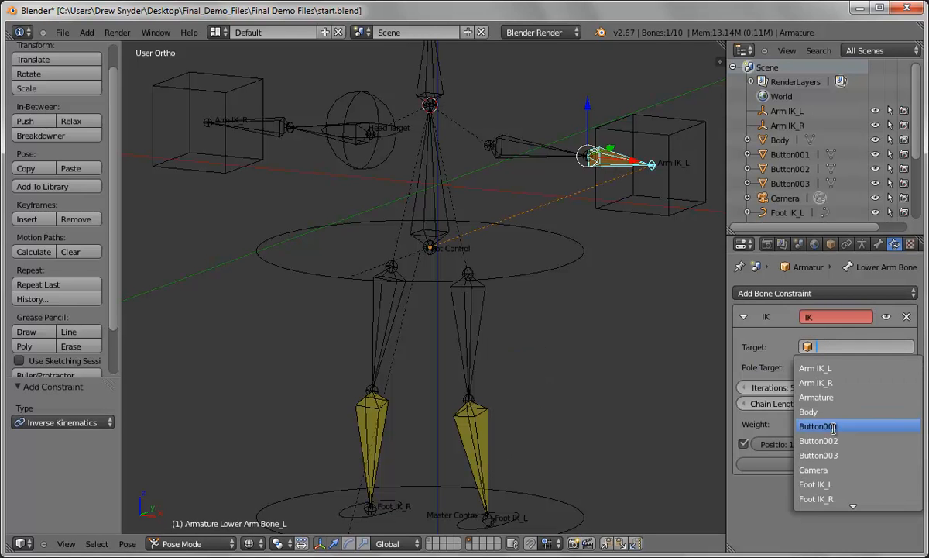
{"action": "left_click", "coordinate": [833, 368]}
{"action": "left_click", "coordinate": [817, 403]}
{"action": "left_click", "coordinate": [817, 404]}
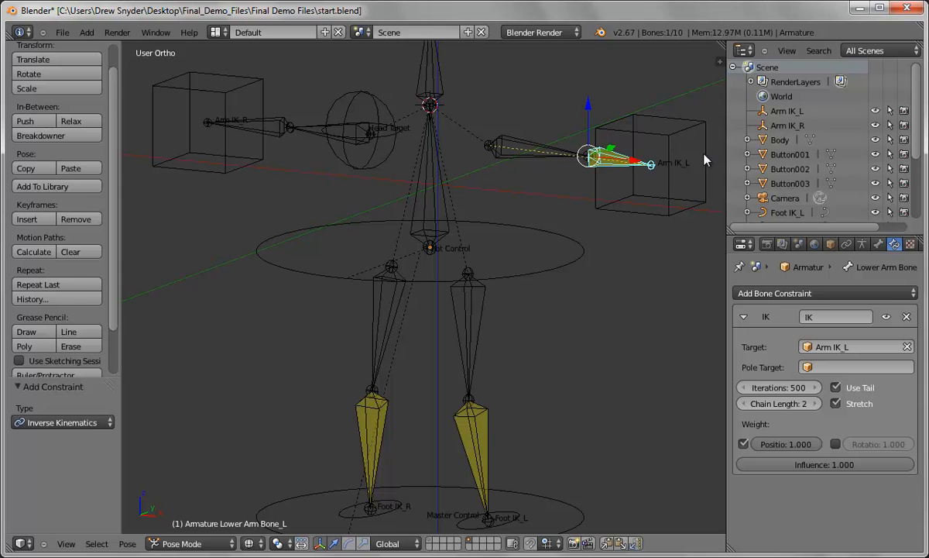
- Test the left arm's IK by moving the Arm IK_L control along the X axis, and cancel the move
{"action": "key", "text": "ctrl+Tab"}
{"action": "right_click", "coordinate": [664, 159]}
{"action": "key", "text": "g"}
{"action": "key", "text": "x"}
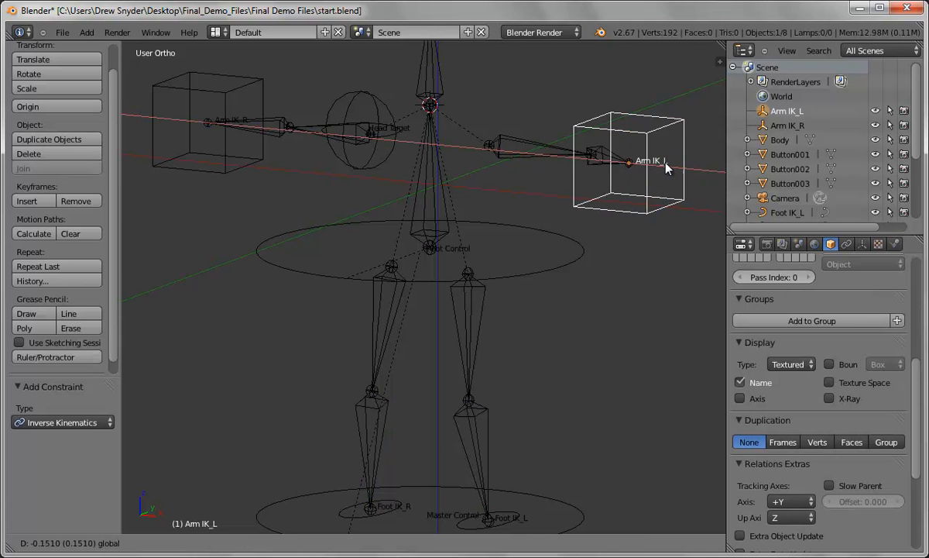
{"action": "left_click", "coordinate": [645, 171]}
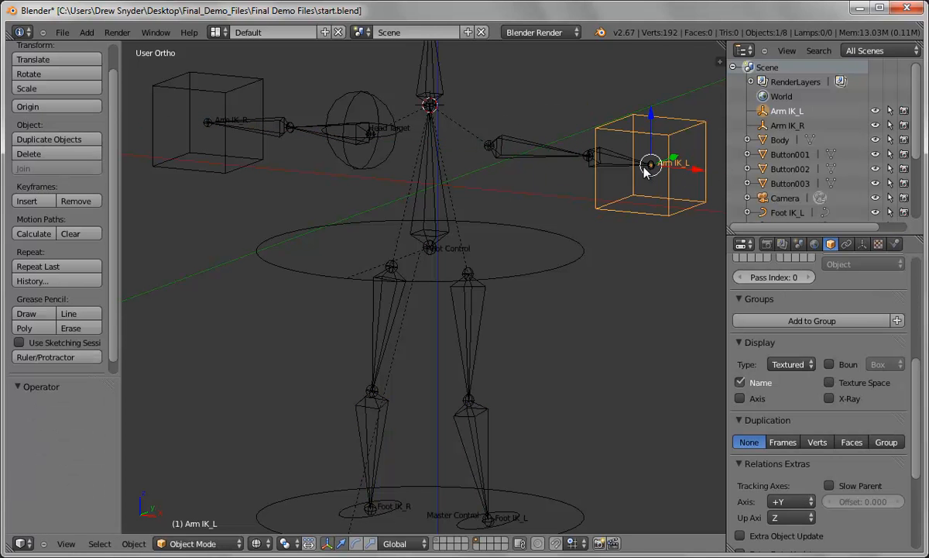
- Add an Inverse Kinematics constraint to the right lower arm bone with target Arm IK_R and chain length 2
{"action": "right_click", "coordinate": [207, 130]}
{"action": "key", "text": "ctrl+Tab"}
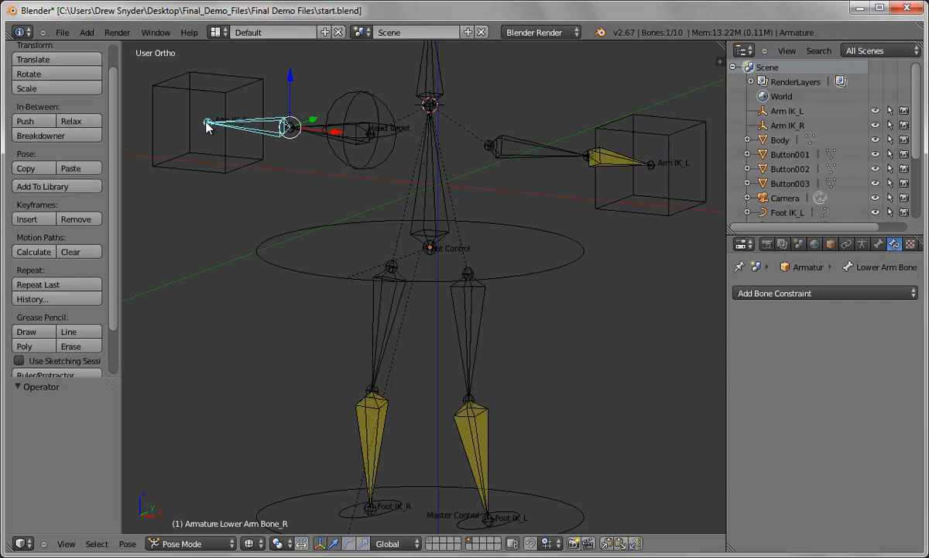
{"action": "left_click", "coordinate": [761, 293]}
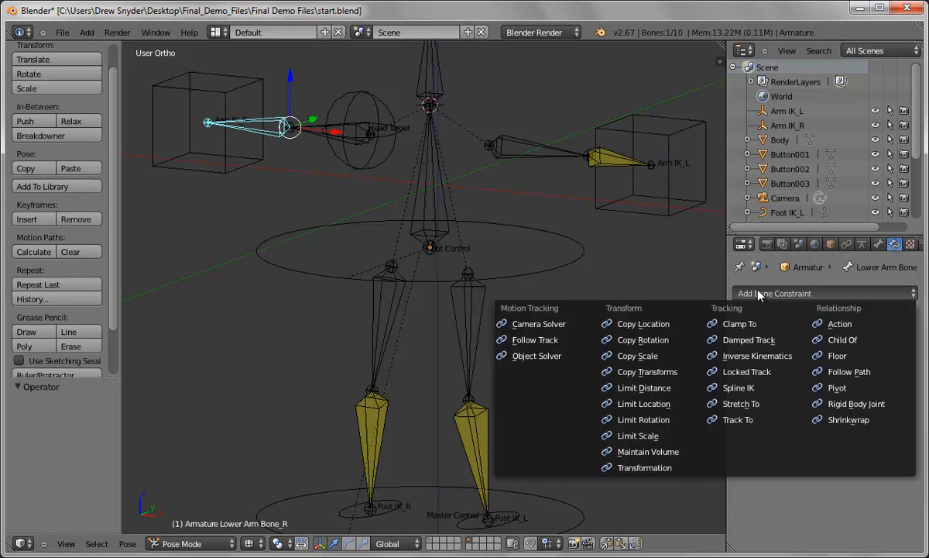
{"action": "left_click", "coordinate": [758, 356]}
{"action": "left_click", "coordinate": [836, 346]}
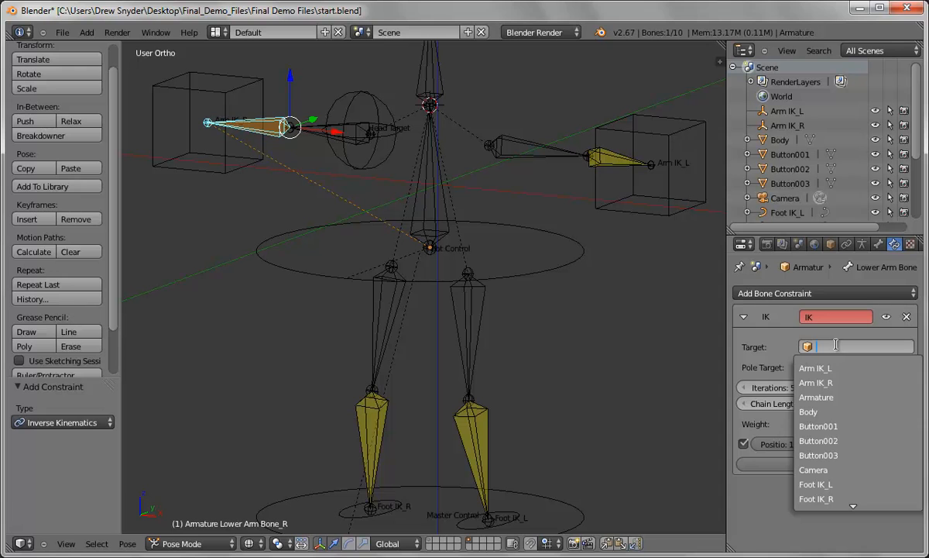
{"action": "left_click", "coordinate": [827, 382]}
{"action": "left_click", "coordinate": [818, 403]}
{"action": "left_click", "coordinate": [818, 404]}
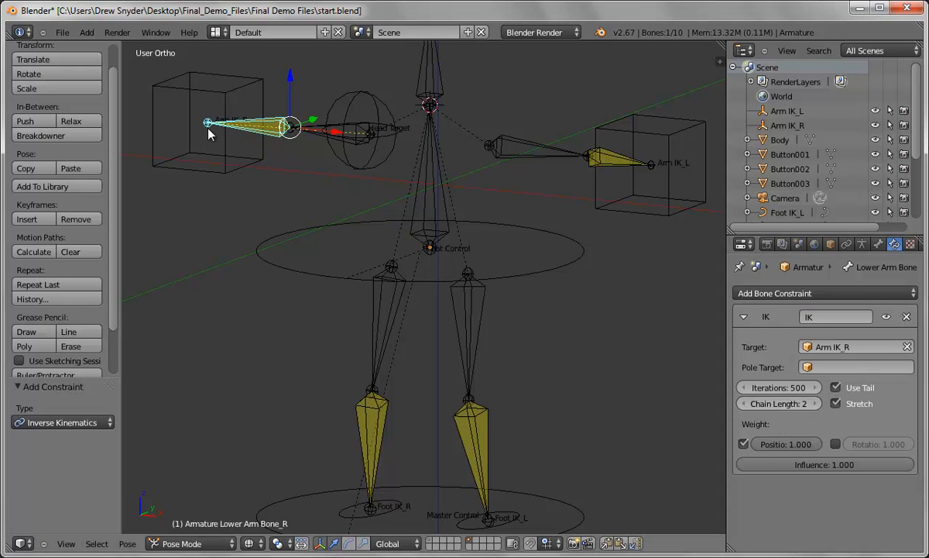
- Test the right arm's IK by moving the Arm IK_R control, and undo the move
{"action": "right_click", "coordinate": [227, 153]}
{"action": "mouse_move", "coordinate": [254, 130]}
{"action": "left_mouse_down"}
{"action": "mouse_move", "coordinate": [277, 119]}
{"action": "mouse_move", "coordinate": [254, 120]}
{"action": "left_mouse_up"}
{"action": "key", "text": "ctrl+z"}
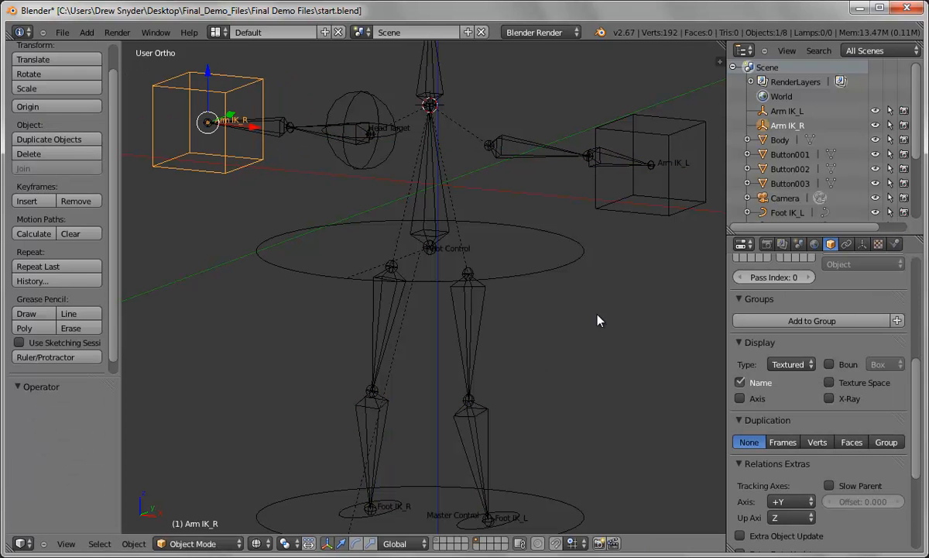
{"action": "middle_click_drag", "start_coordinate": [608, 311], "coordinate": [560, 341]}
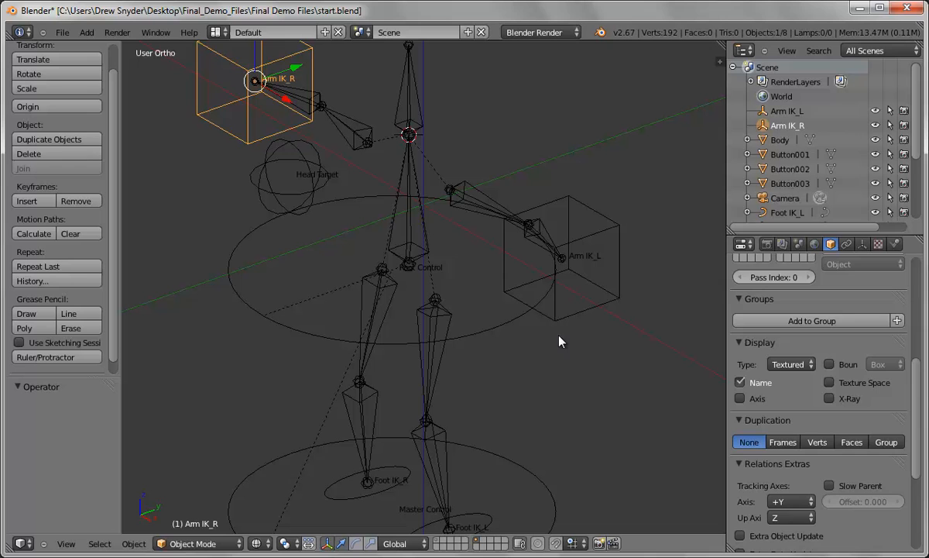
- Add a Damped Track constraint to the head bone with Head Target as its target and Z as the To axis
{"action": "right_click", "coordinate": [409, 114]}
{"action": "key", "text": "ctrl+Tab"}
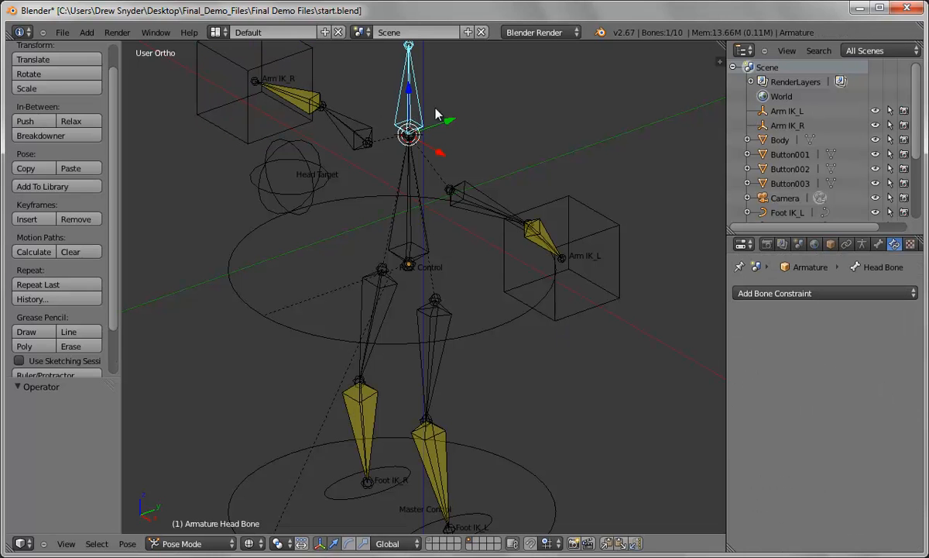
{"action": "left_click", "coordinate": [805, 294]}
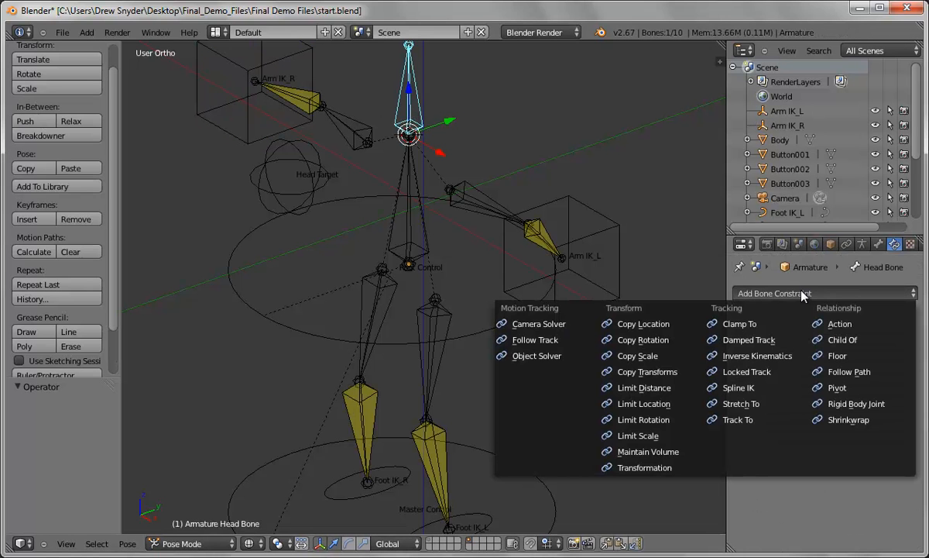
{"action": "left_click", "coordinate": [772, 342]}
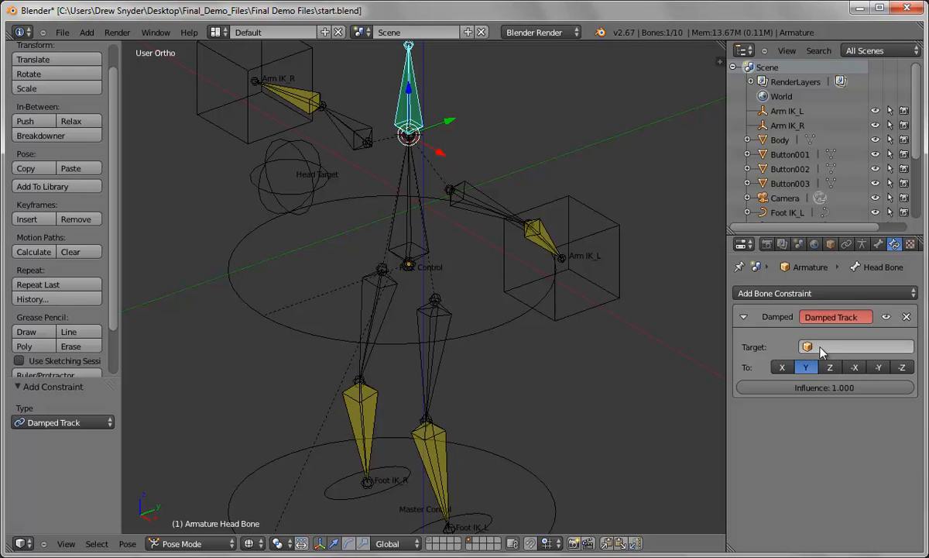
{"action": "left_click", "coordinate": [840, 349]}
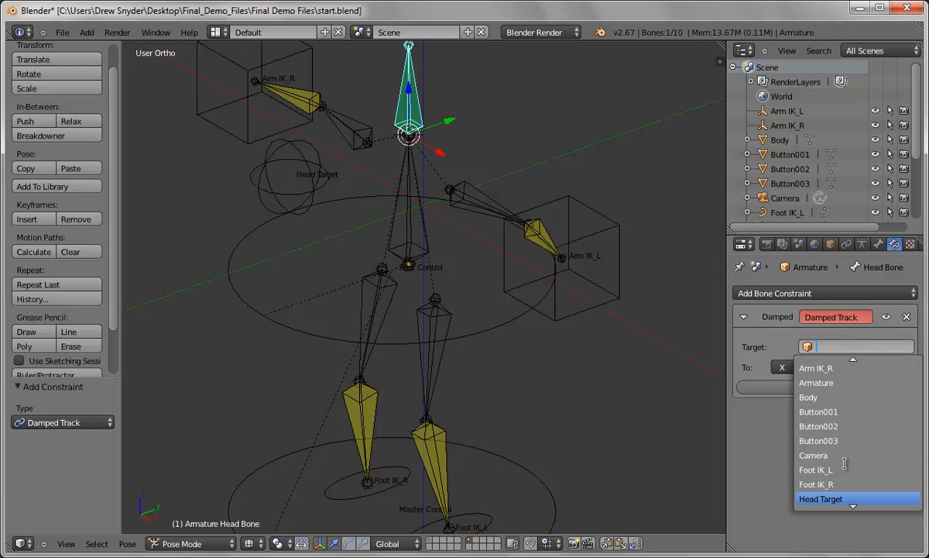
{"action": "left_click", "coordinate": [838, 500]}
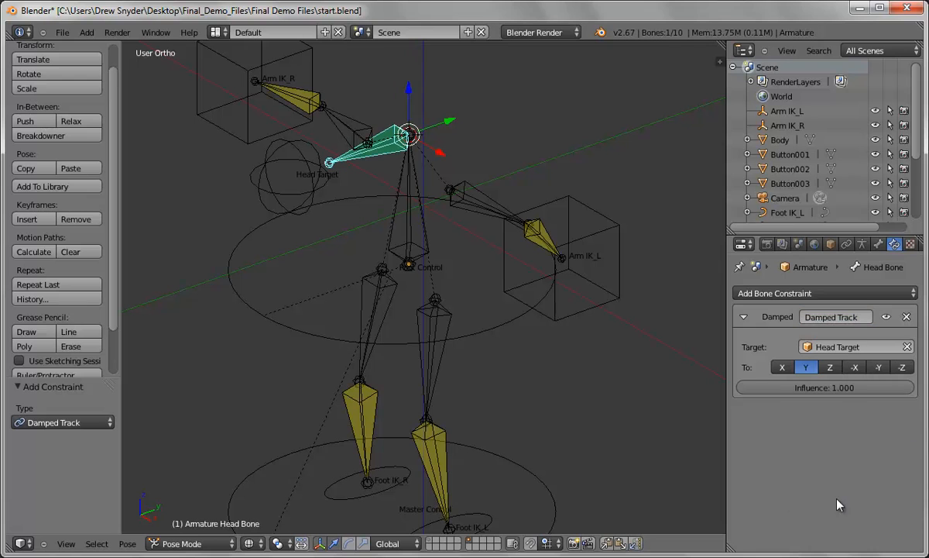
{"action": "left_click", "coordinate": [831, 367]}
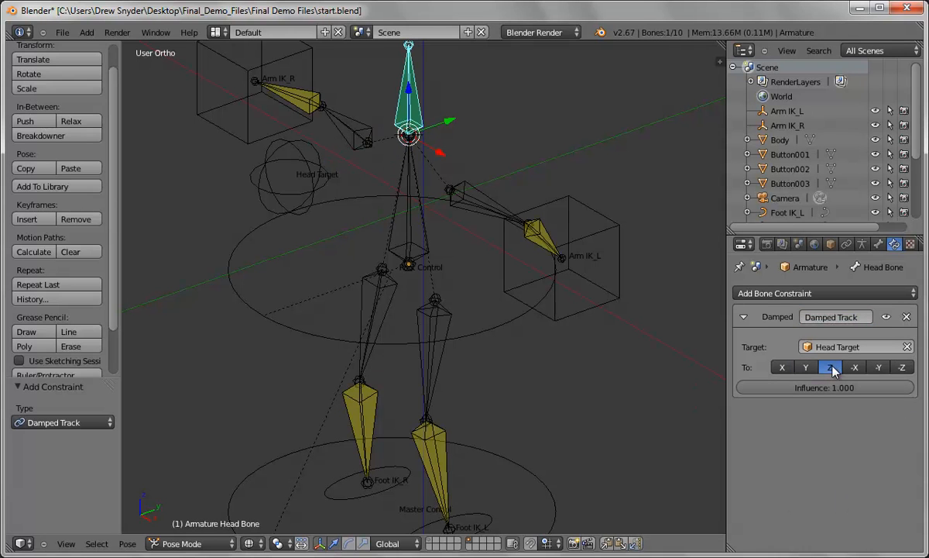
- Test the head tracking by moving the Head Target control along the X axis, and undo the move
{"action": "right_click", "coordinate": [308, 191]}
{"action": "key", "text": "g"}
{"action": "key", "text": "x"}
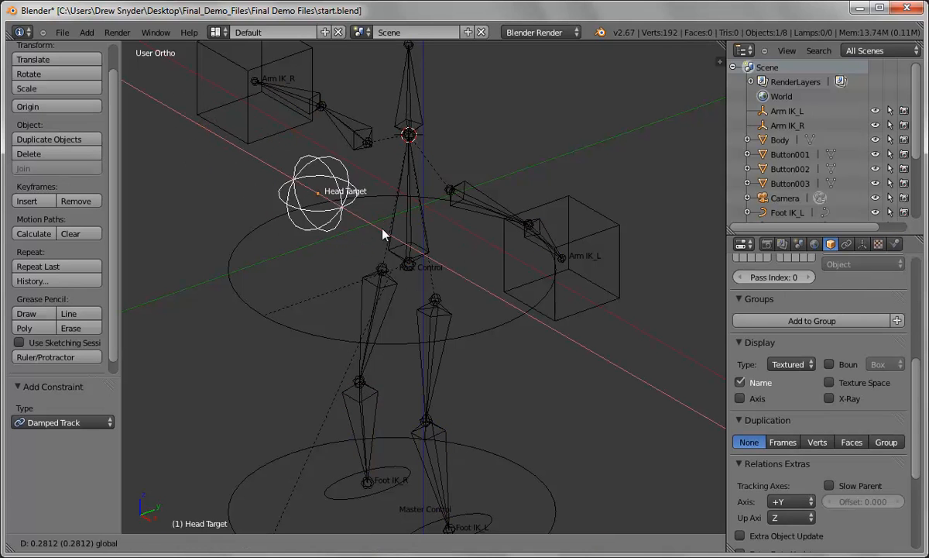
{"action": "left_click", "coordinate": [284, 201]}
{"action": "key", "text": "ctrl+z"}
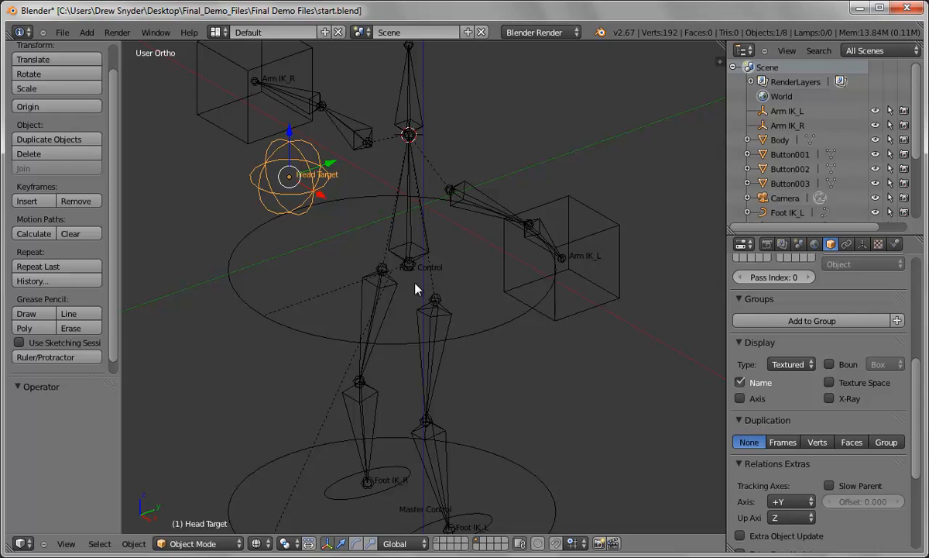
{"action": "scroll", "coordinate": [431, 290], "scroll_direction": "down", "scroll_amount": 2}
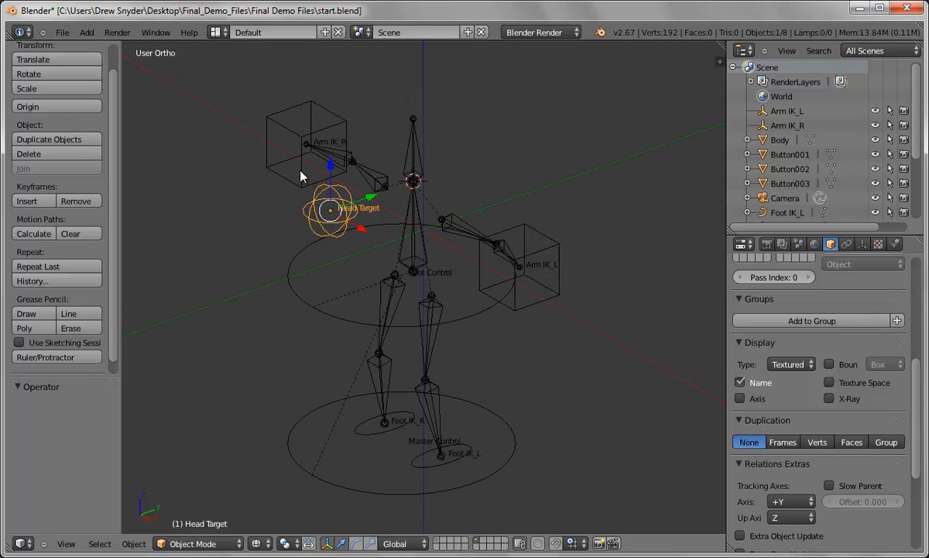
{"action": "right_click", "coordinate": [300, 177]}
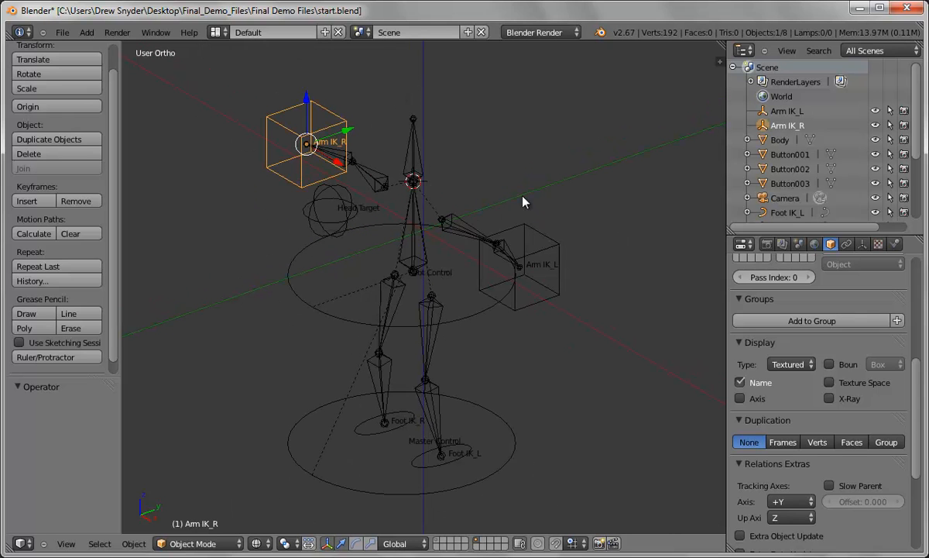
{"action": "right_click", "coordinate": [561, 293], "text": "shift"}
{"action": "right_click", "coordinate": [341, 219], "text": "shift"}
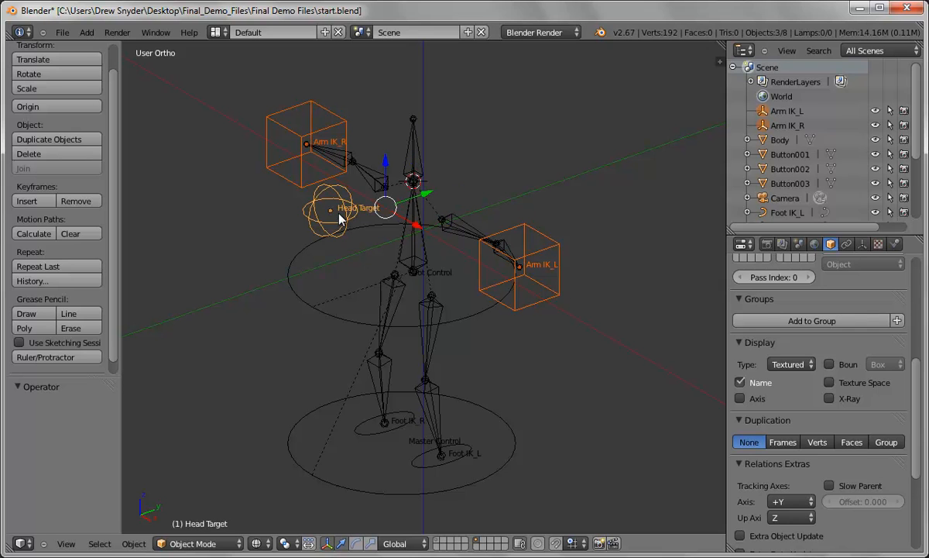
{"action": "right_click", "coordinate": [374, 430], "text": "shift"}
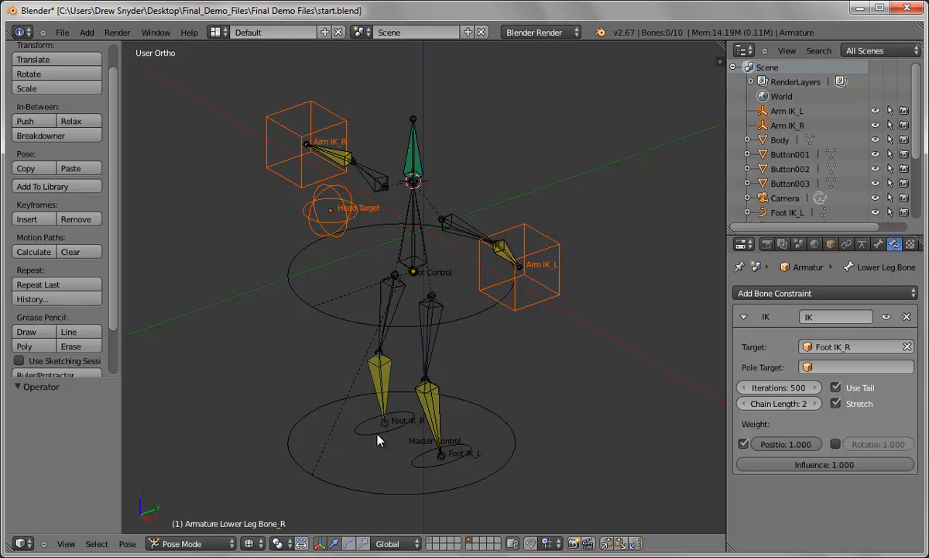
{"action": "left_click", "coordinate": [186, 543]}
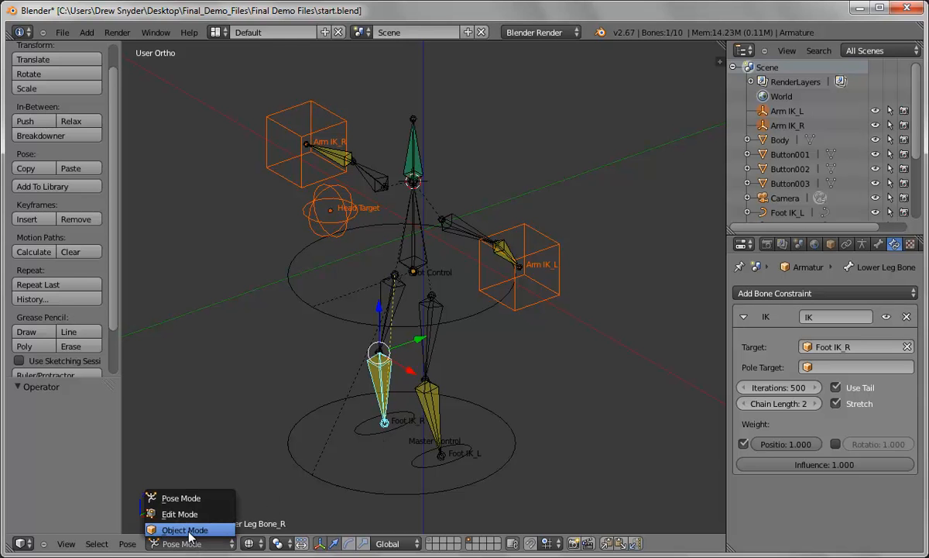
{"action": "left_click", "coordinate": [185, 529]}
- Parent Foot IK_R, Foot IK_L, Arm IK_L, Arm IK_R and Head Target to Master Control with the Object option
{"action": "right_click", "coordinate": [380, 431]}
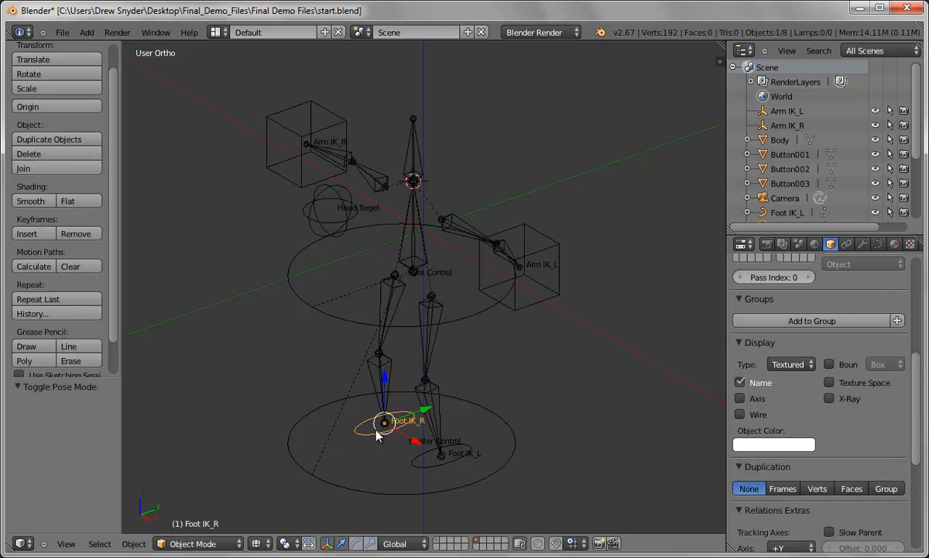
{"action": "right_click", "coordinate": [422, 463], "text": "shift"}
{"action": "right_click", "coordinate": [542, 306], "text": "shift"}
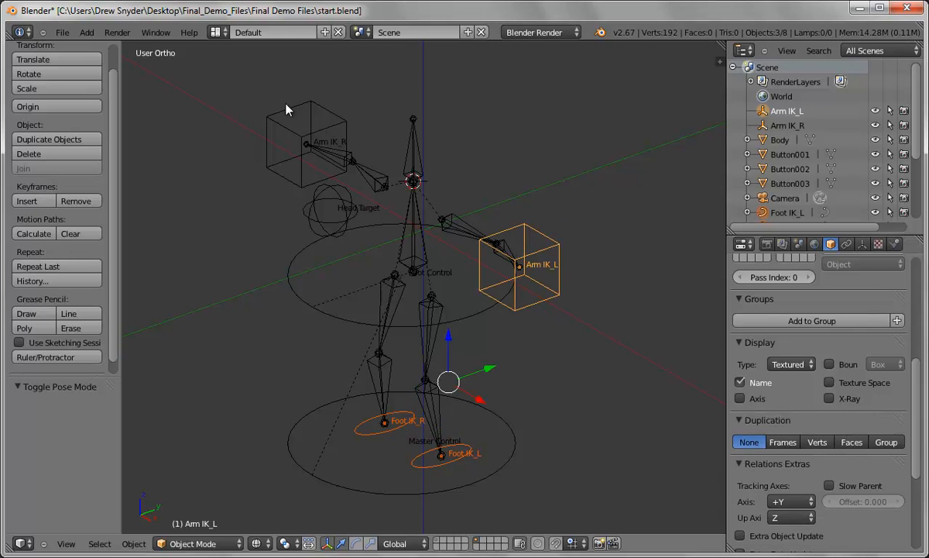
{"action": "right_click", "coordinate": [302, 155], "text": "shift"}
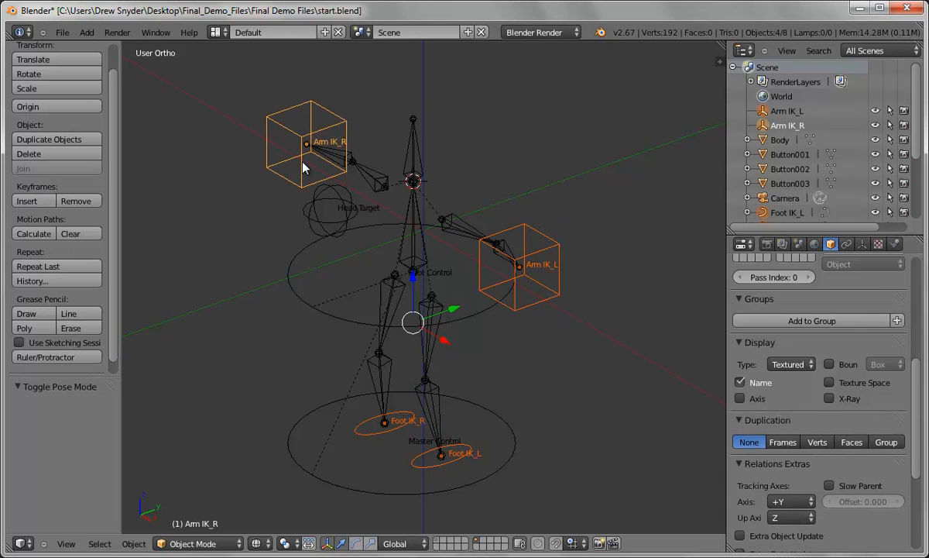
{"action": "right_click", "coordinate": [321, 221], "text": "shift"}
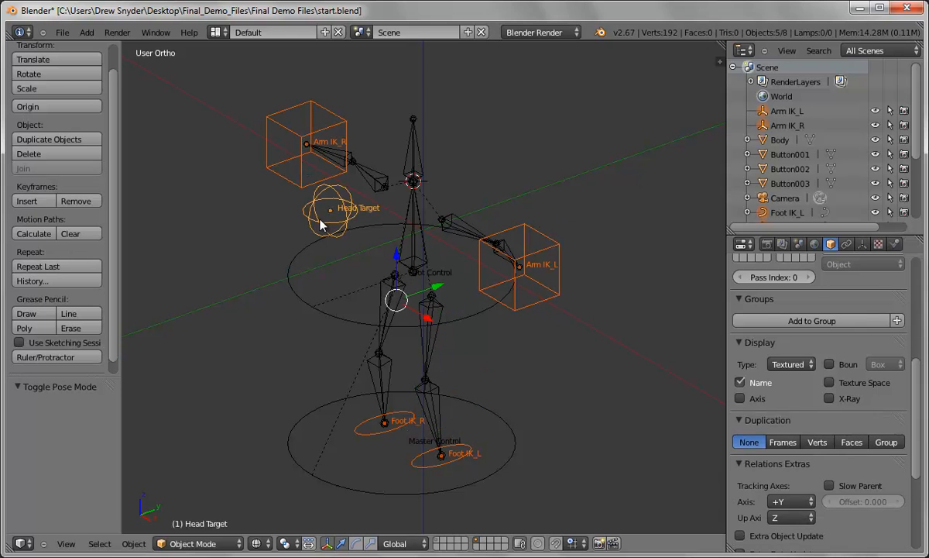
{"action": "right_click", "coordinate": [290, 440], "text": "shift"}
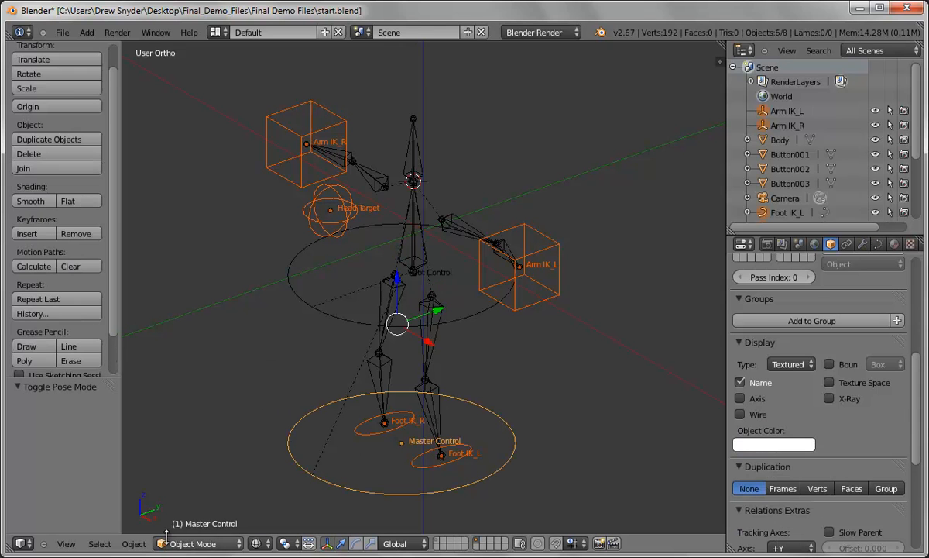
{"action": "left_click", "coordinate": [133, 542]}
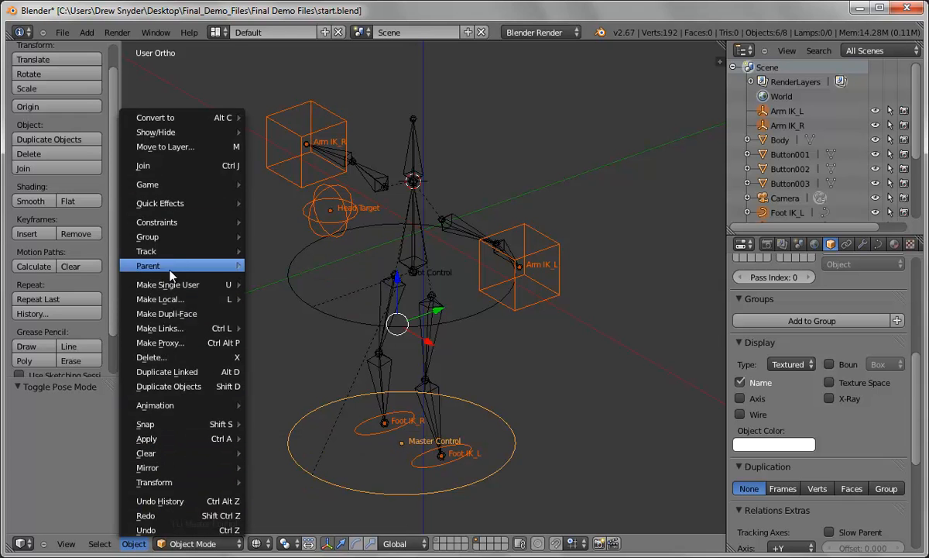
{"action": "mouse_move", "coordinate": [155, 265]}
{"action": "left_click", "coordinate": [298, 266]}
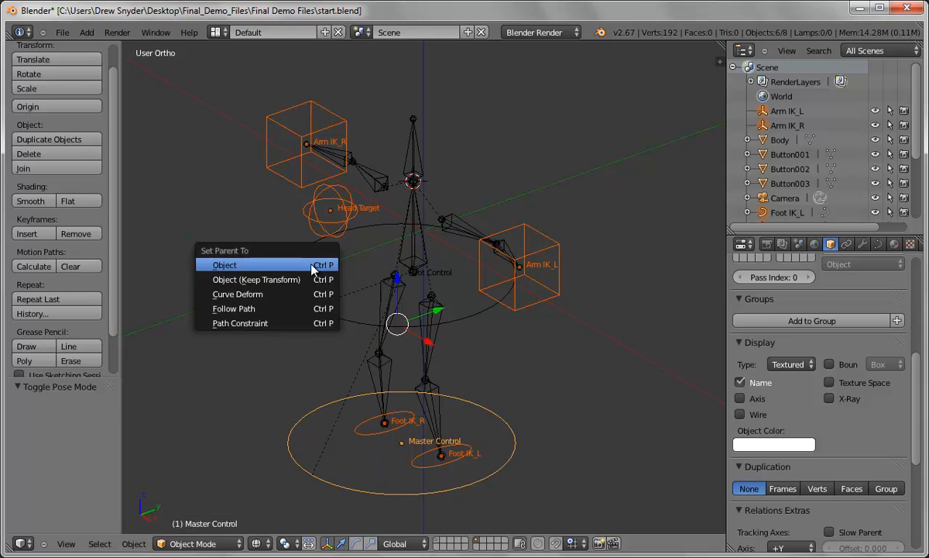
{"action": "left_click", "coordinate": [310, 265]}
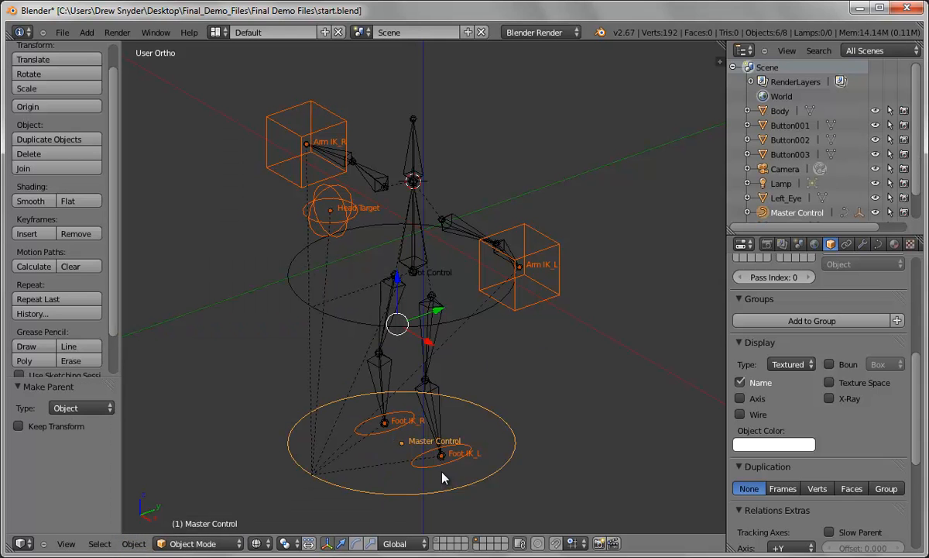
- Turn off the display of relationship lines in the 3D view and deselect all objects
{"action": "key", "text": "n"}
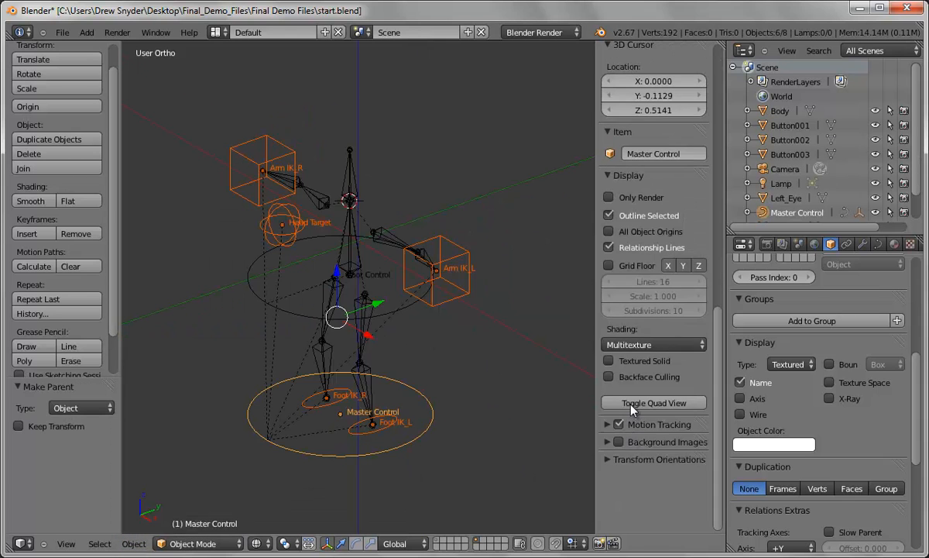
{"action": "left_click", "coordinate": [618, 246]}
{"action": "key", "text": "a"}
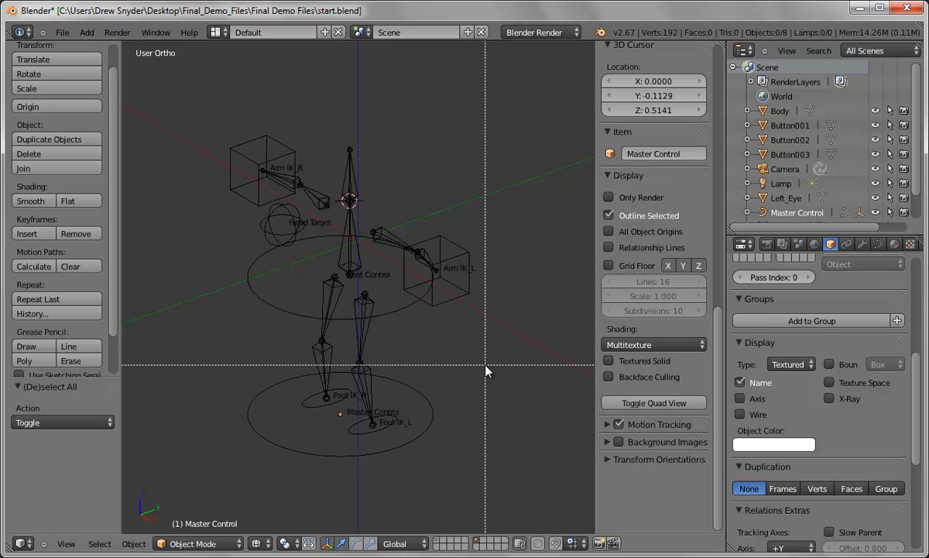
{"action": "key", "text": "n"}
- Show the first layer with the character's mesh alongside the rig, and select the Body mesh in front view
{"action": "middle_click_drag", "start_coordinate": [488, 352], "coordinate": [540, 351]}
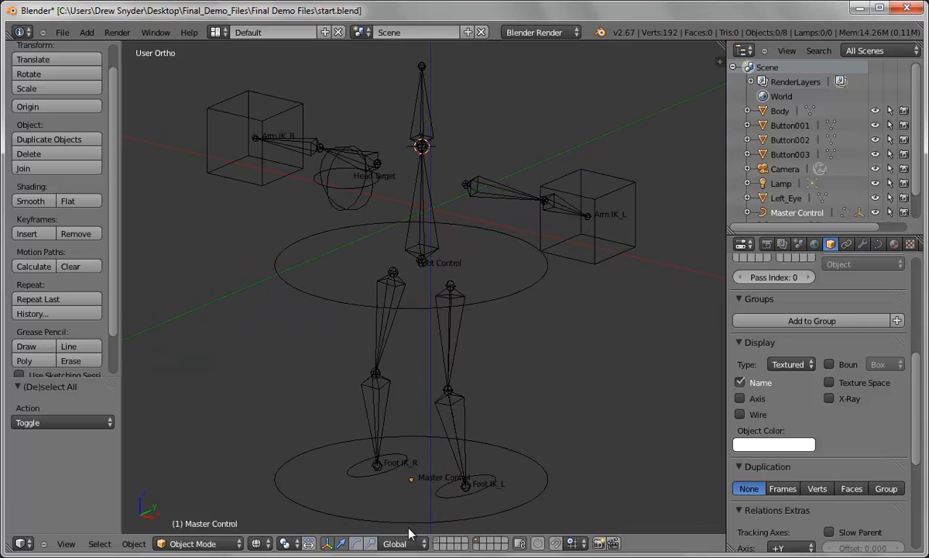
{"action": "left_click", "coordinate": [436, 541], "text": "shift"}
{"action": "middle_click_drag", "start_coordinate": [560, 298], "coordinate": [575, 346]}
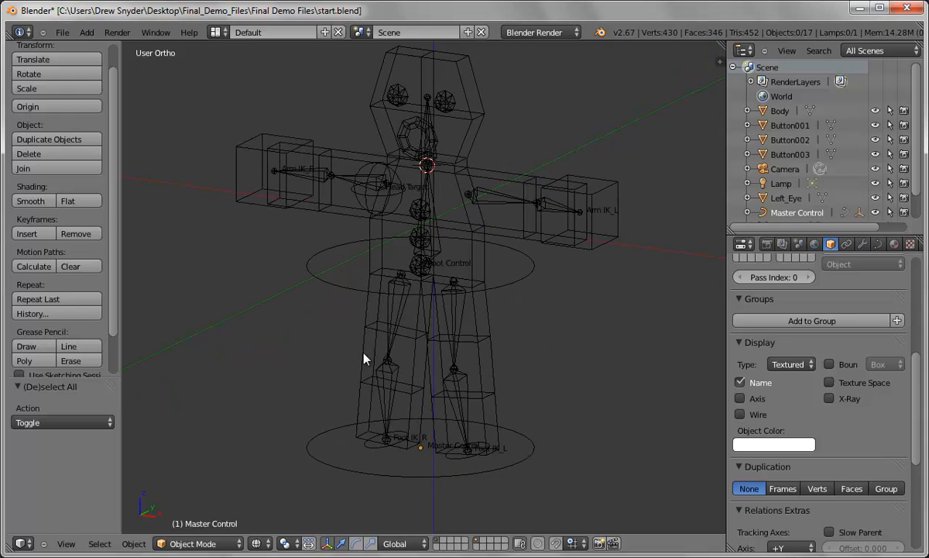
{"action": "middle_click_drag", "start_coordinate": [549, 281], "coordinate": [495, 388]}
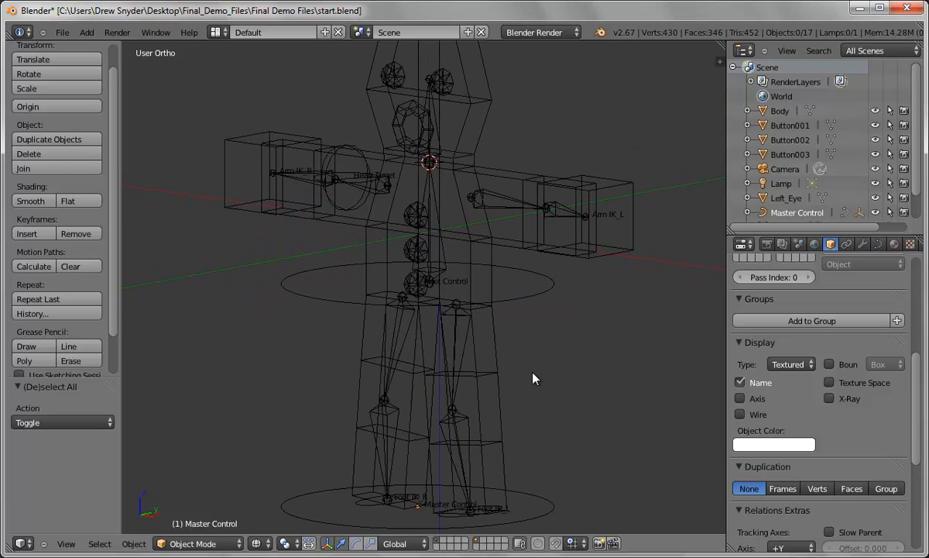
{"action": "right_click", "coordinate": [494, 347]}
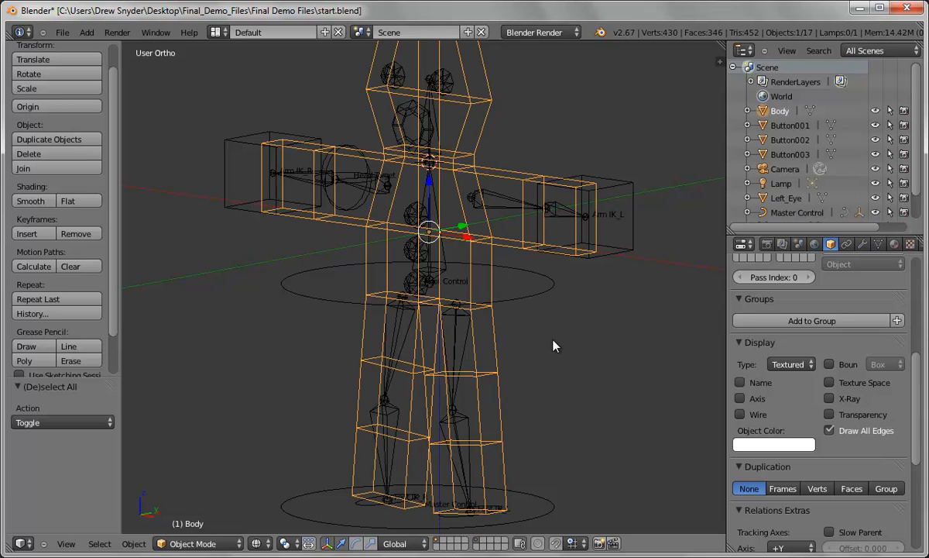
{"action": "key", "text": "KP_1"}
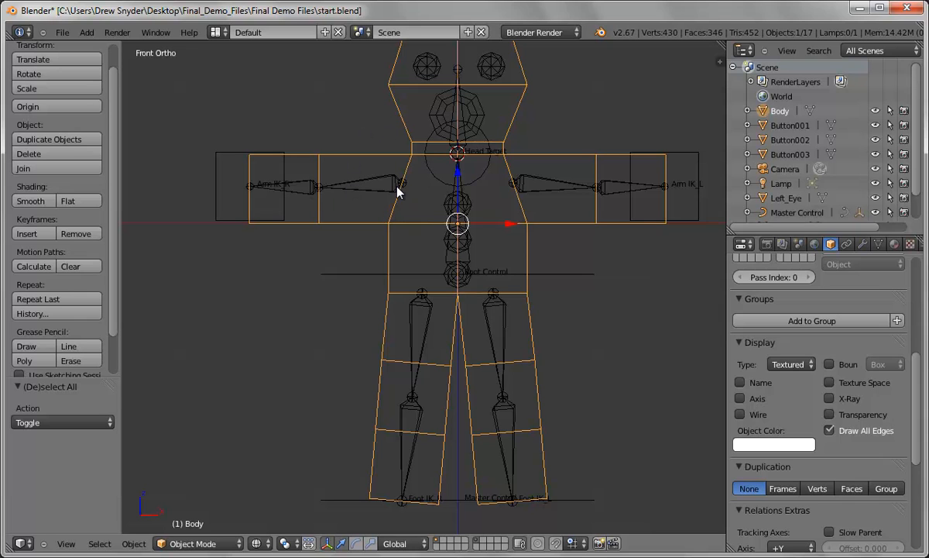
- Check the name of the right lower arm bone in the armature's Edit Mode, and return to Object Mode
{"action": "right_click", "coordinate": [296, 195]}
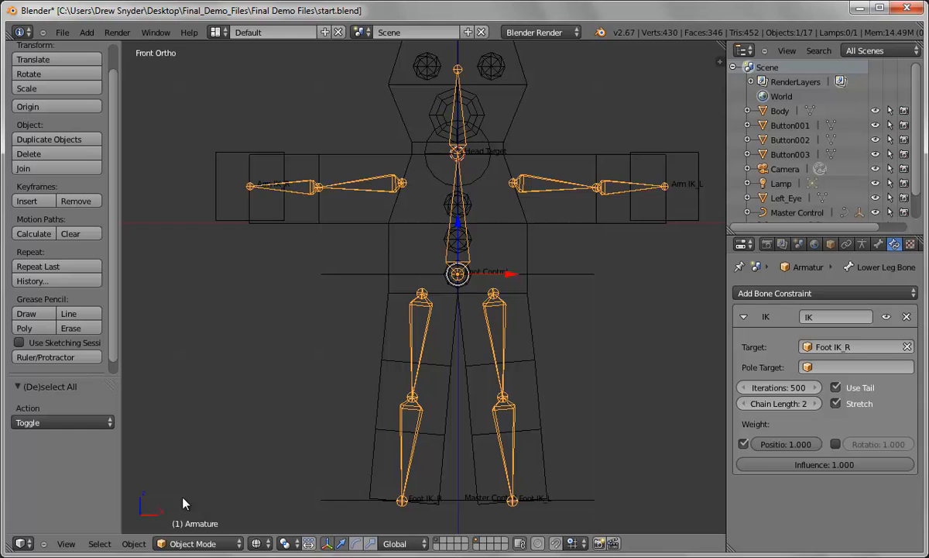
{"action": "left_click", "coordinate": [201, 543]}
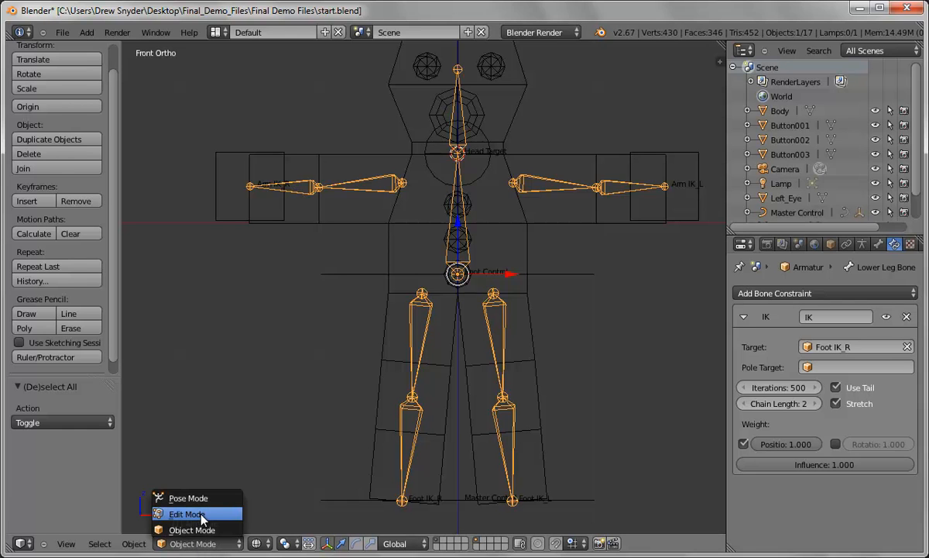
{"action": "left_click", "coordinate": [200, 515]}
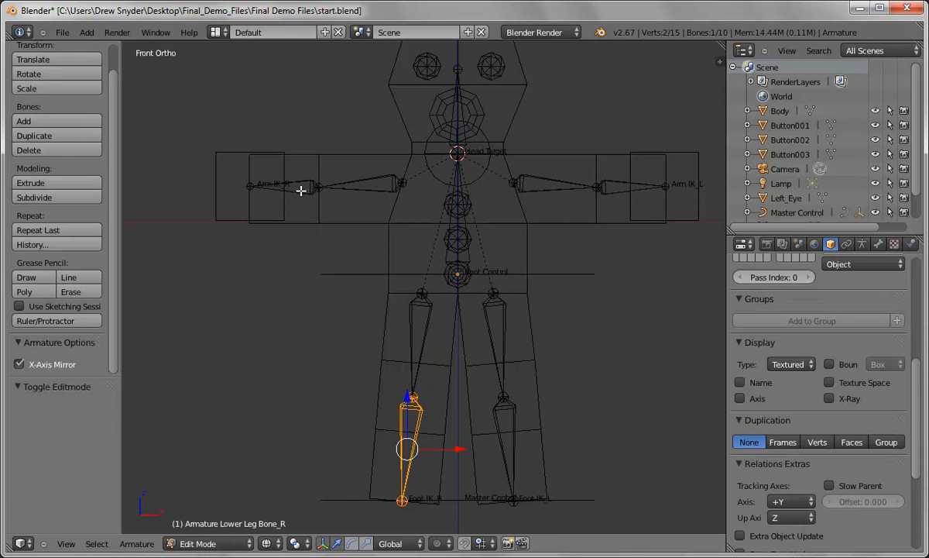
{"action": "right_click", "coordinate": [298, 204]}
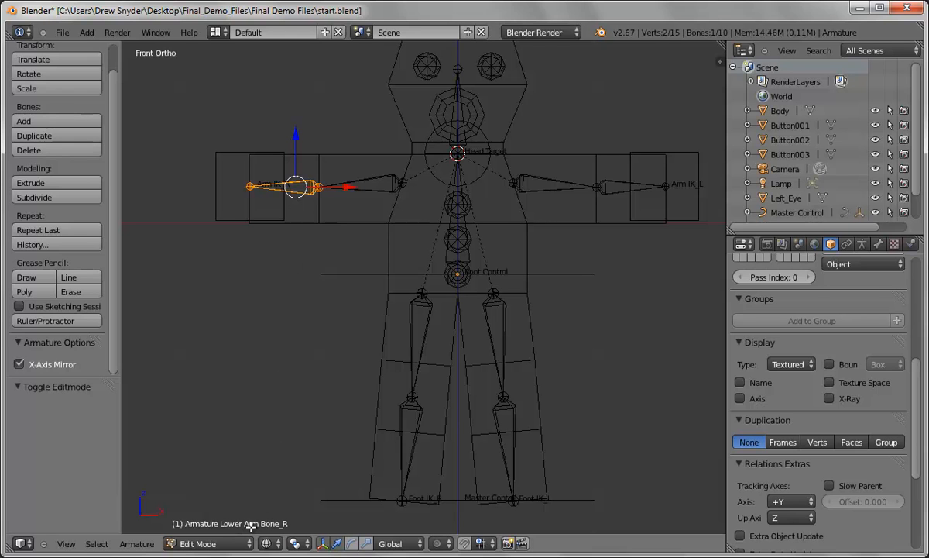
{"action": "left_click", "coordinate": [201, 543]}
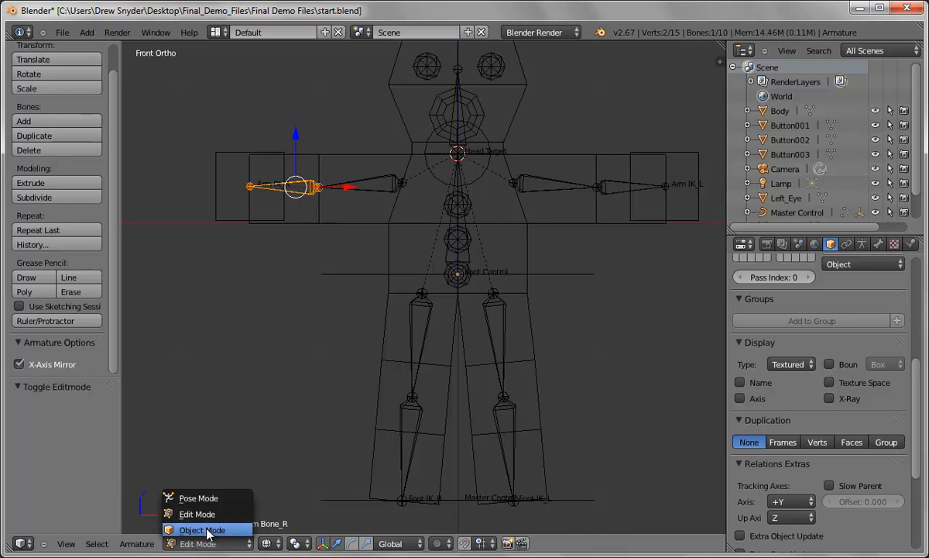
{"action": "left_click", "coordinate": [200, 530]}
- Add a vertex group named Lower Arm Bone_R to the Body mesh
{"action": "right_click", "coordinate": [311, 230]}
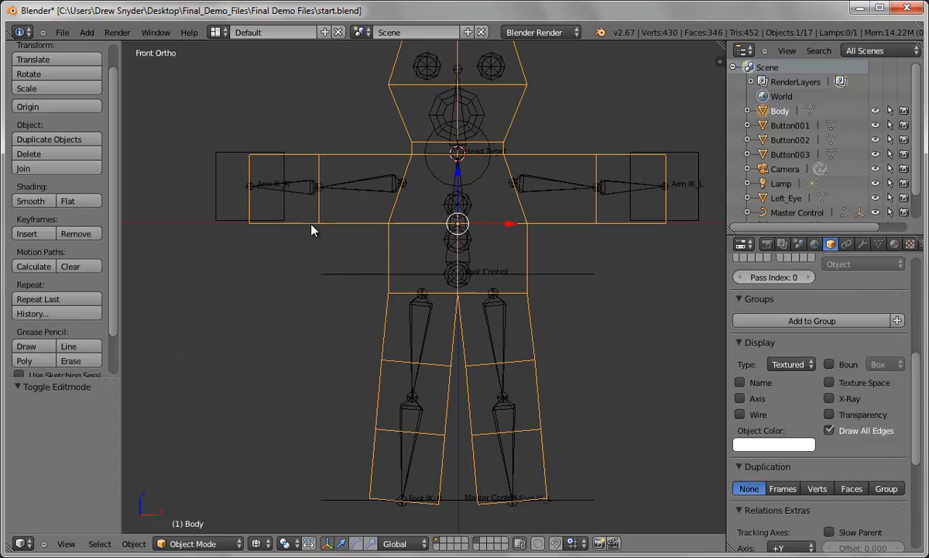
{"action": "left_click", "coordinate": [879, 244]}
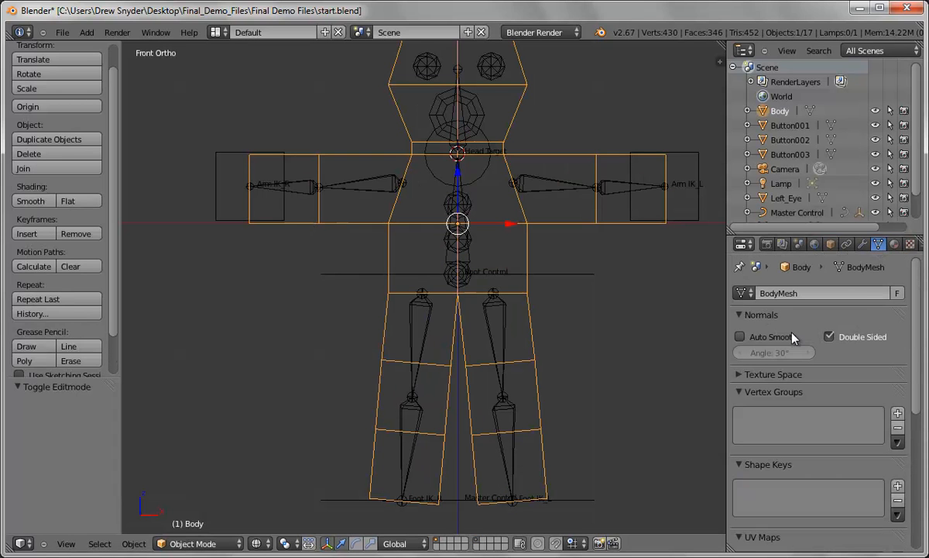
{"action": "left_click", "coordinate": [898, 413]}
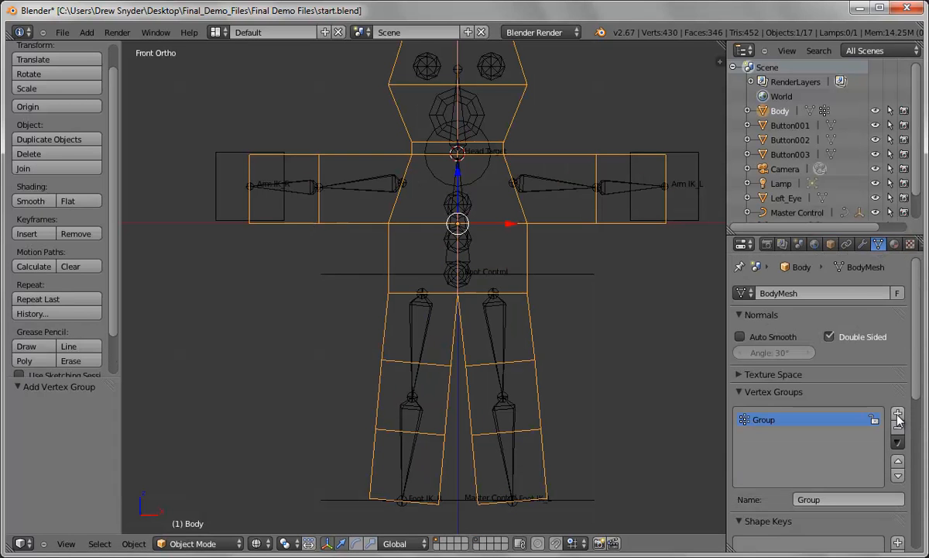
{"action": "left_click", "coordinate": [829, 499]}
{"action": "type", "text": "Lower Arm Bone_R"}
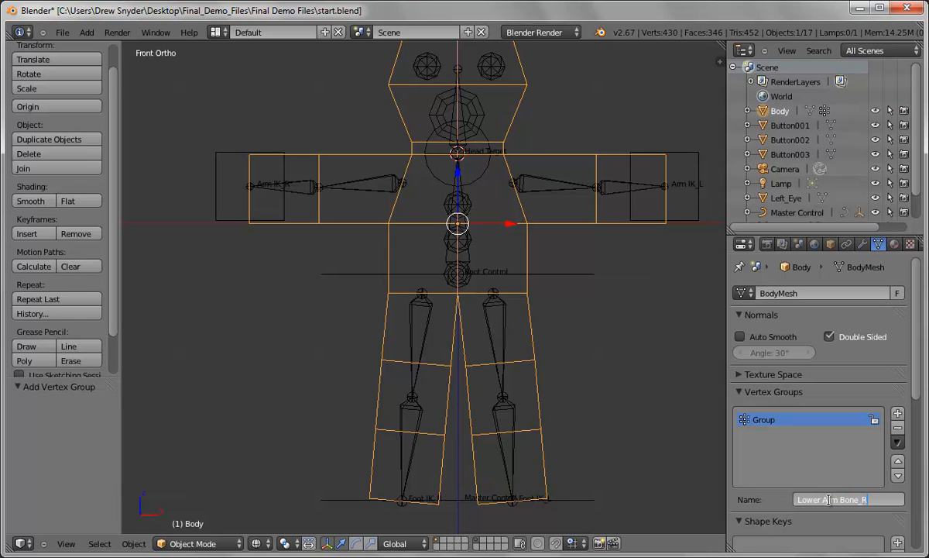
{"action": "key", "text": "Return"}
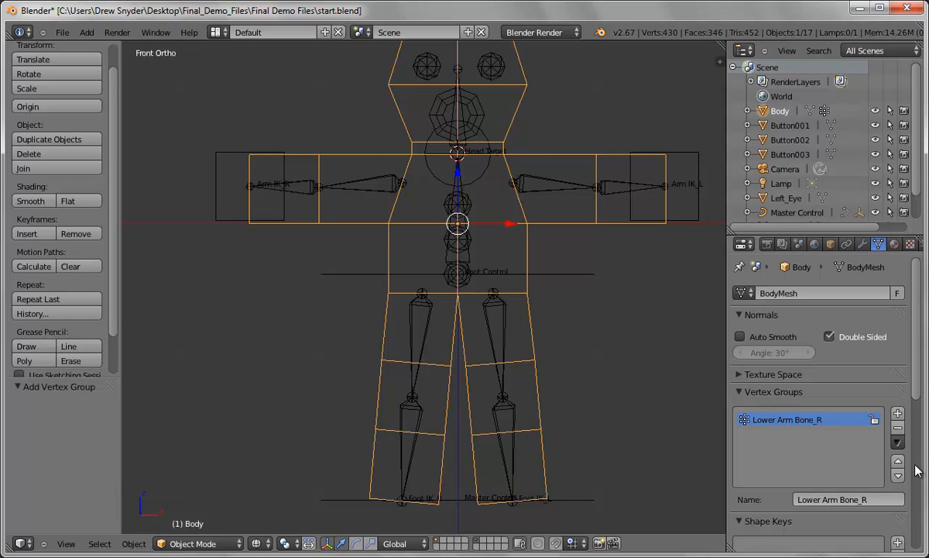
- Assign the Body mesh's right lower arm vertices to Lower Arm Bone_R in Edit Mode, then deselect all and reselect the group to check it
{"action": "left_click", "coordinate": [215, 544]}
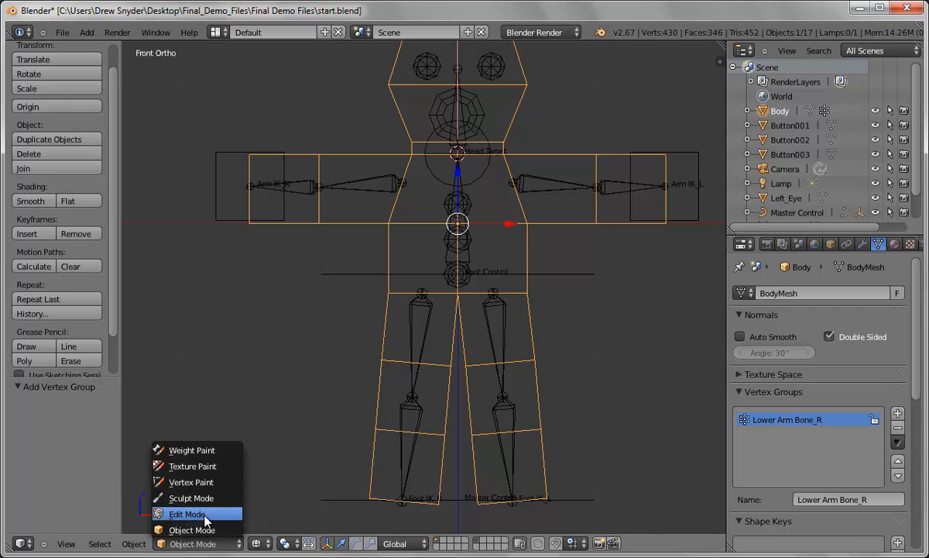
{"action": "left_click", "coordinate": [194, 512]}
{"action": "key", "text": "b"}
{"action": "left_click_drag", "start_coordinate": [238, 132], "coordinate": [333, 271]}
{"action": "mouse_move", "coordinate": [341, 258]}
{"action": "middle_mouse_down"}
{"action": "mouse_move", "coordinate": [384, 293]}
{"action": "mouse_move", "coordinate": [345, 260]}
{"action": "middle_mouse_up"}
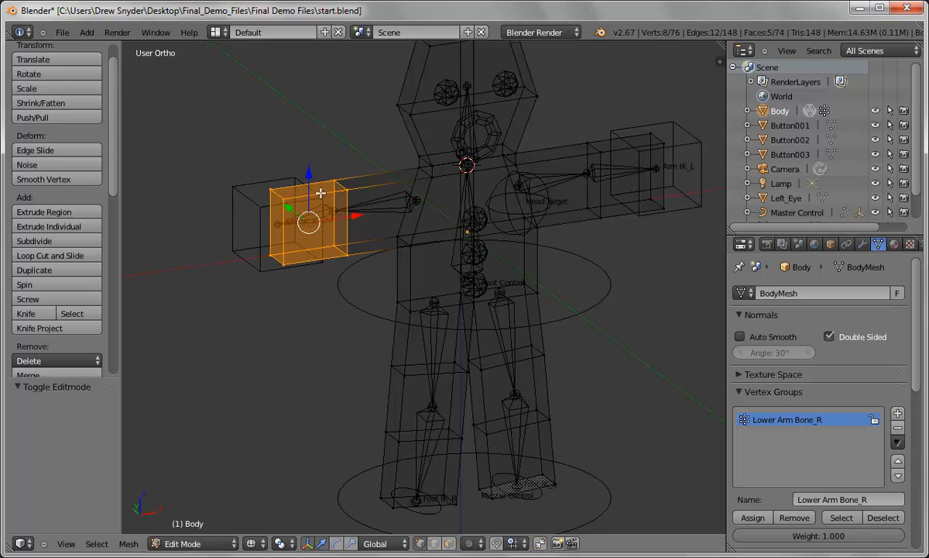
{"action": "key", "text": "KP_1"}
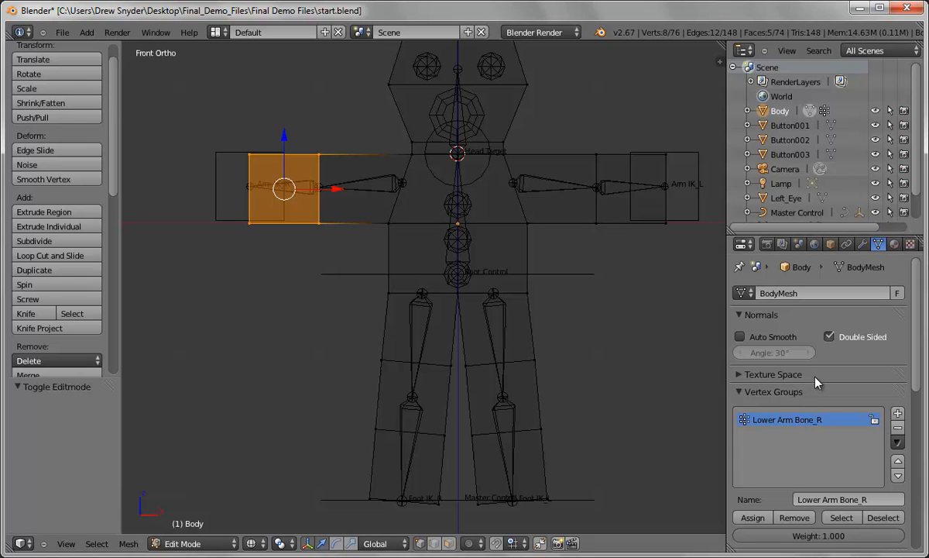
{"action": "left_click", "coordinate": [756, 518]}
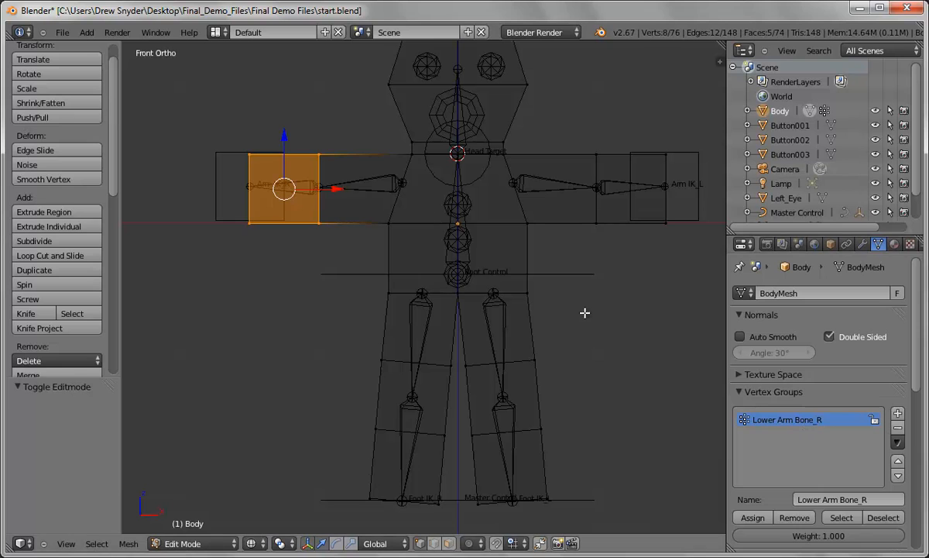
{"action": "key", "text": "a"}
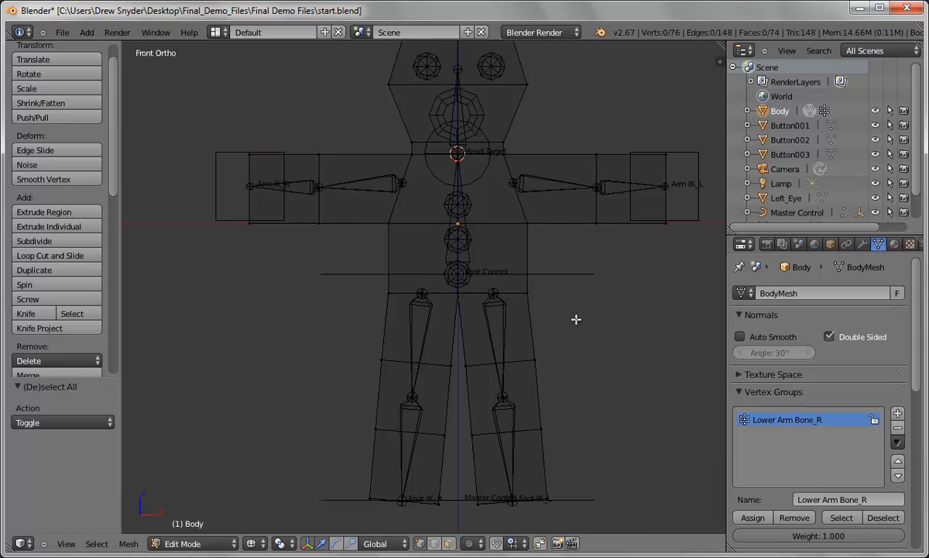
{"action": "left_click", "coordinate": [844, 517]}
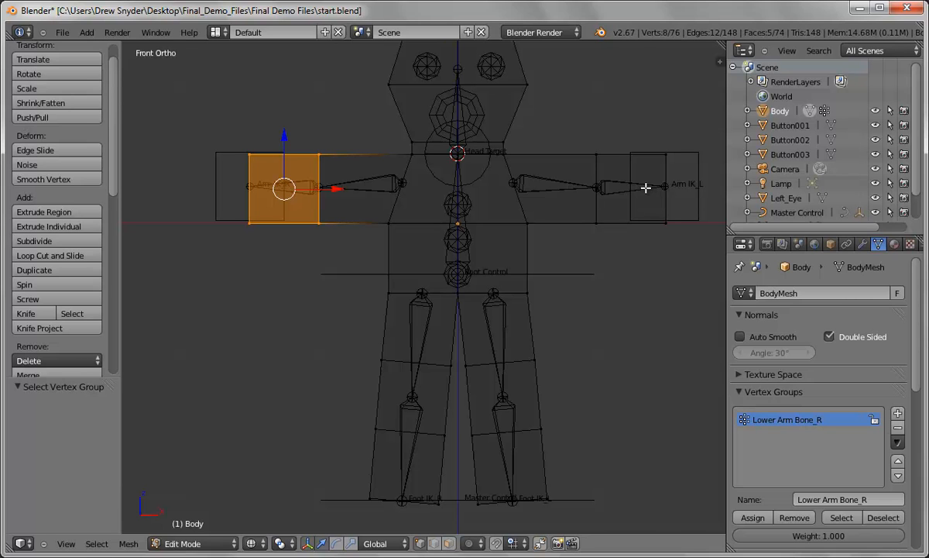
- Select only the left lower arm vertices and assign them to a new vertex group named Lower Arm Bone_L
{"action": "right_click", "coordinate": [617, 223]}
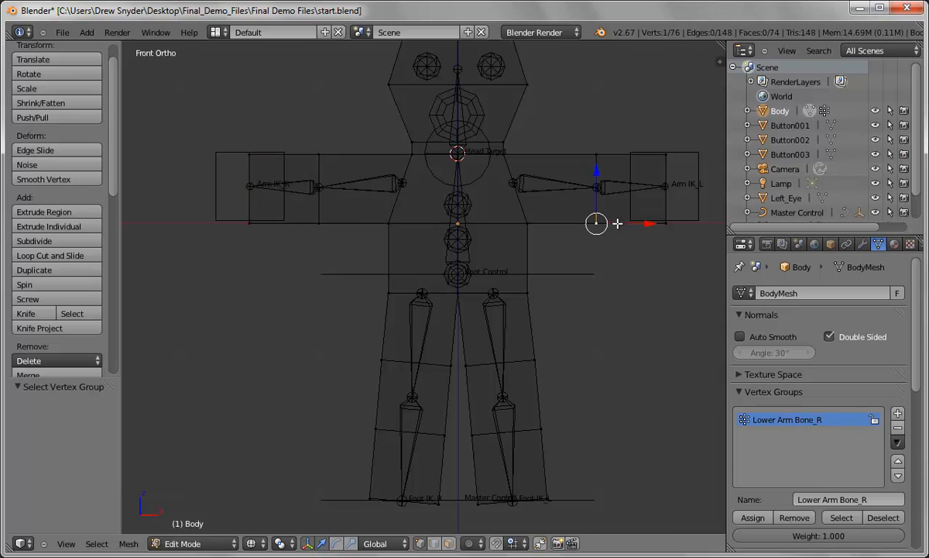
{"action": "key", "text": "b"}
{"action": "left_click_drag", "start_coordinate": [587, 124], "coordinate": [681, 258]}
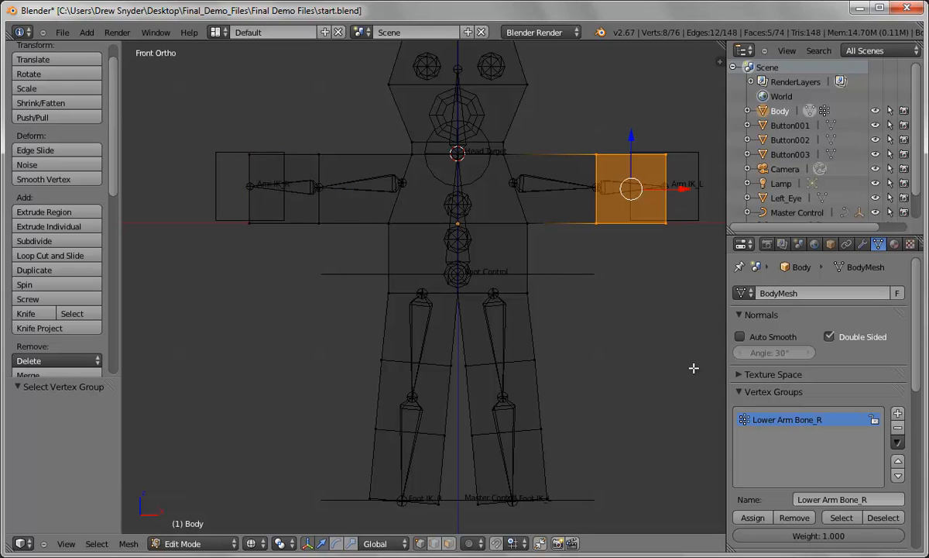
{"action": "left_click", "coordinate": [897, 413]}
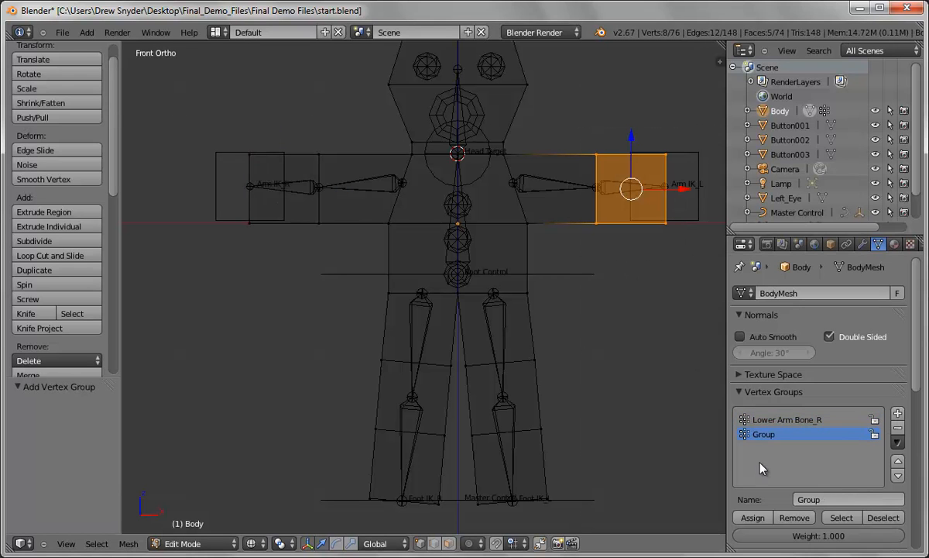
{"action": "left_click", "coordinate": [828, 499]}
{"action": "type", "text": "Lower Arm Bone_L"}
{"action": "key", "text": "Return"}
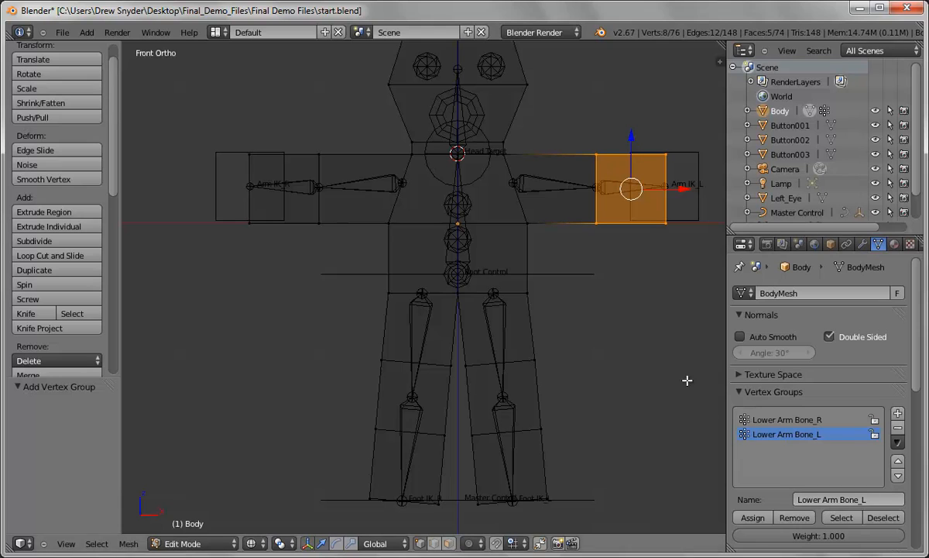
{"action": "left_click", "coordinate": [750, 518]}
- Select only the vertices at the bottom section of the left leg and assign them to a new vertex group named Lower Leg Bone_L
{"action": "key", "text": "a"}
{"action": "key", "text": "b"}
{"action": "left_click_drag", "start_coordinate": [590, 411], "coordinate": [466, 524]}
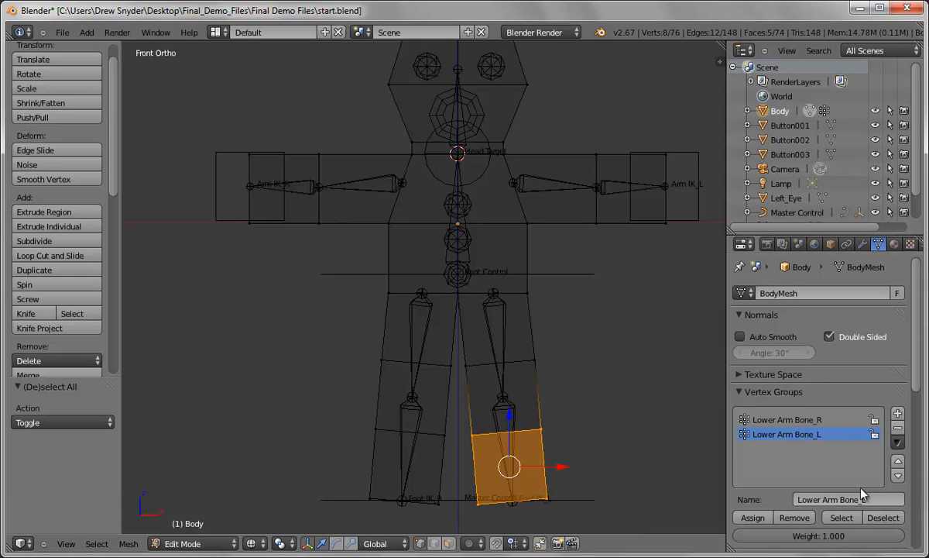
{"action": "left_click", "coordinate": [898, 413]}
{"action": "left_click", "coordinate": [834, 499]}
{"action": "type", "text": "Lo"}
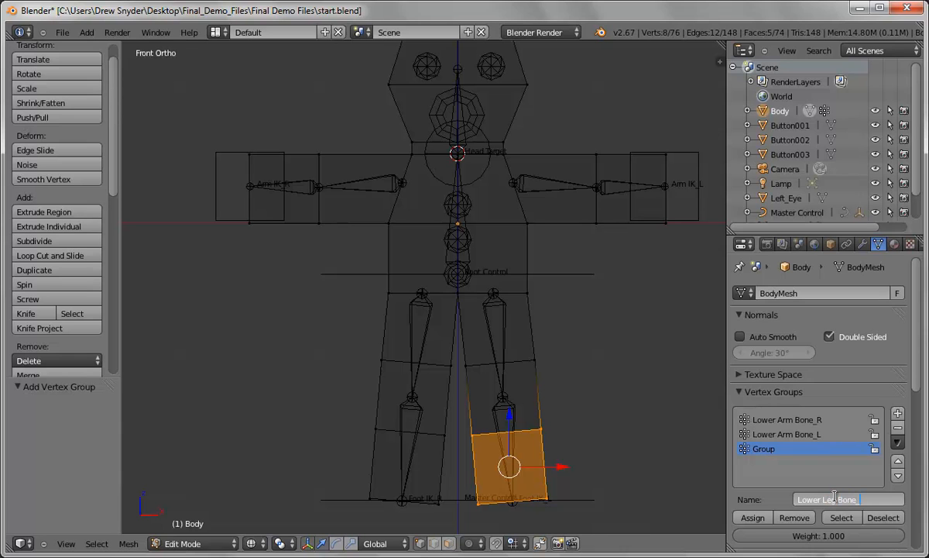
{"action": "key", "text": "Return"}
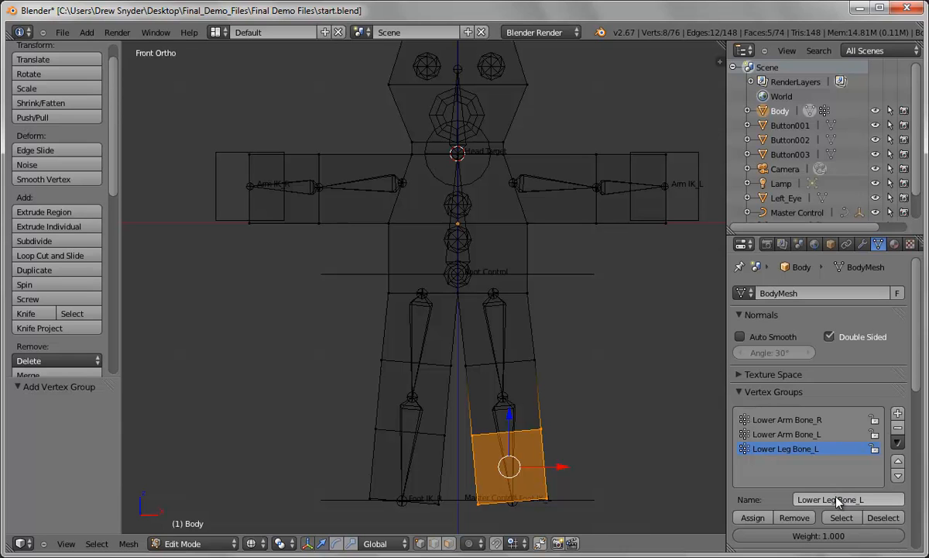
{"action": "left_click", "coordinate": [752, 518]}
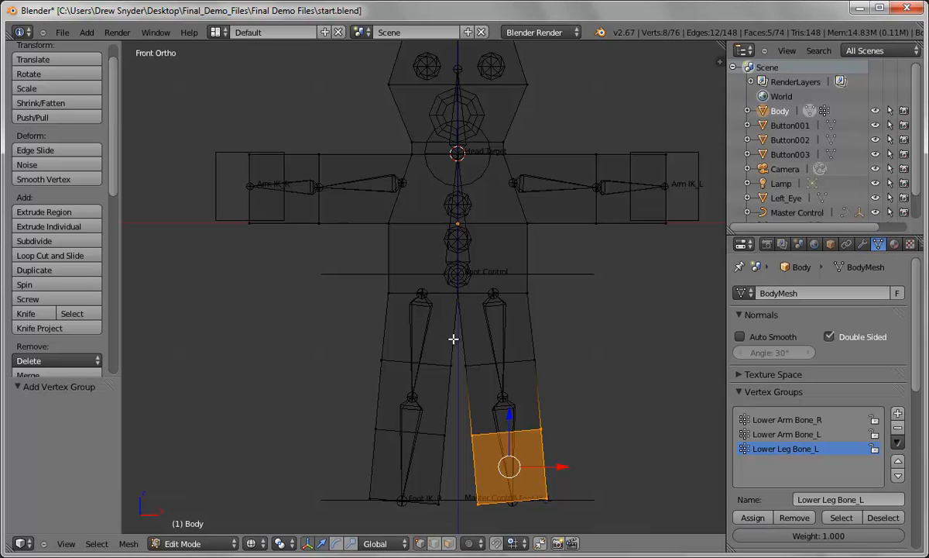
- Select only the upper edge loop across the left leg and assign it to a new vertex group named Upper Leg Bone_L
{"action": "key", "text": "a"}
{"action": "key", "text": "b"}
{"action": "left_click_drag", "start_coordinate": [559, 342], "coordinate": [460, 385]}
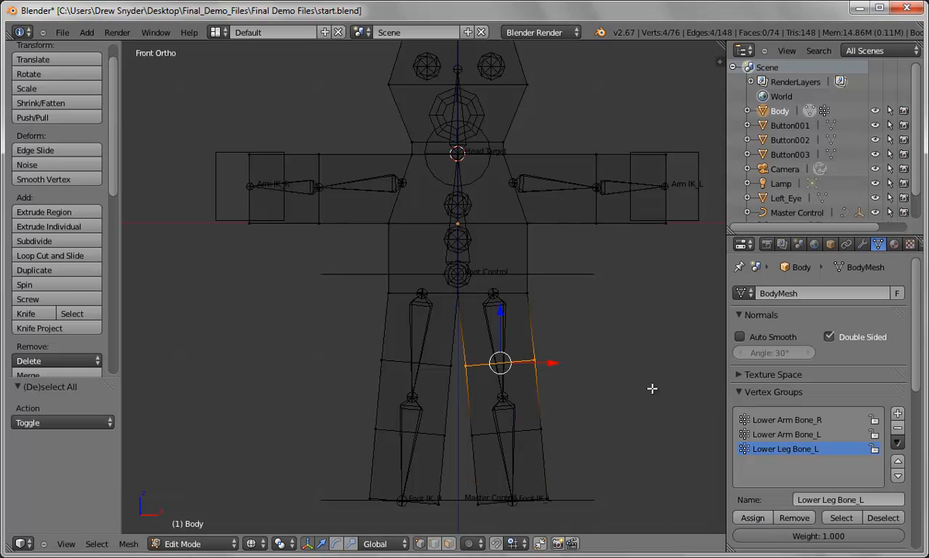
{"action": "left_click", "coordinate": [898, 413]}
{"action": "left_click", "coordinate": [822, 499]}
{"action": "type", "text": "Upp"}
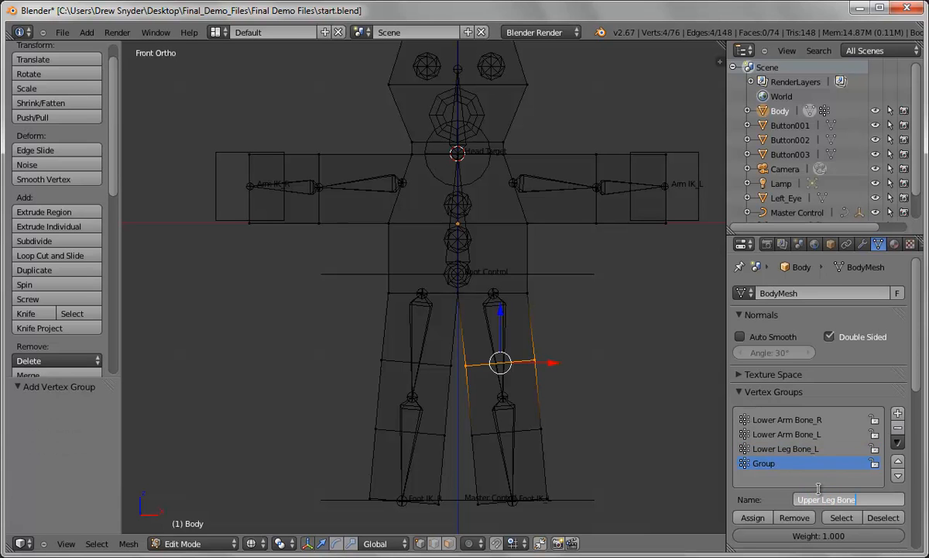
{"action": "type", "text": "er Leg Bone_L"}
{"action": "key", "text": "Return"}
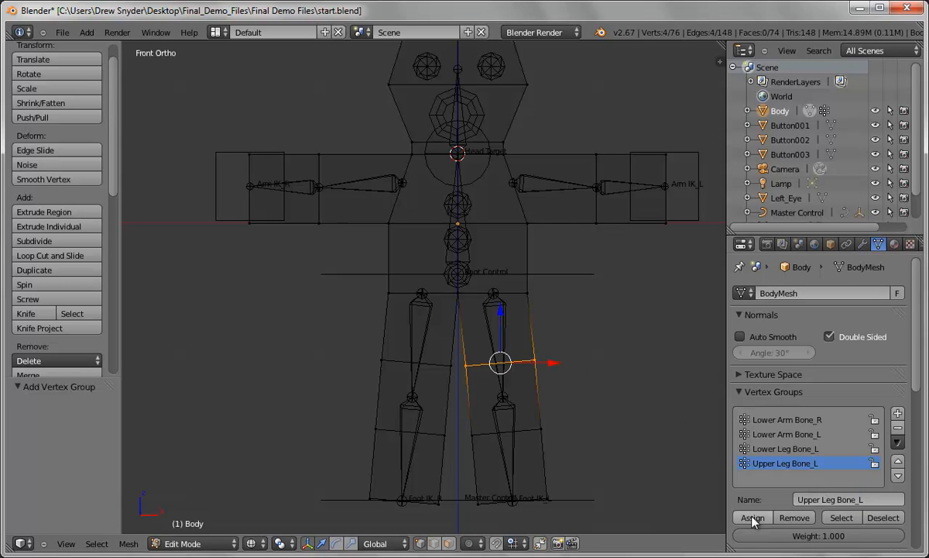
- Select only the upper edge loop across the right leg and assign it to a new vertex group named Upper Leg Bone_R
{"action": "key", "text": "a"}
{"action": "key", "text": "b"}
{"action": "left_click_drag", "start_coordinate": [360, 348], "coordinate": [454, 403]}
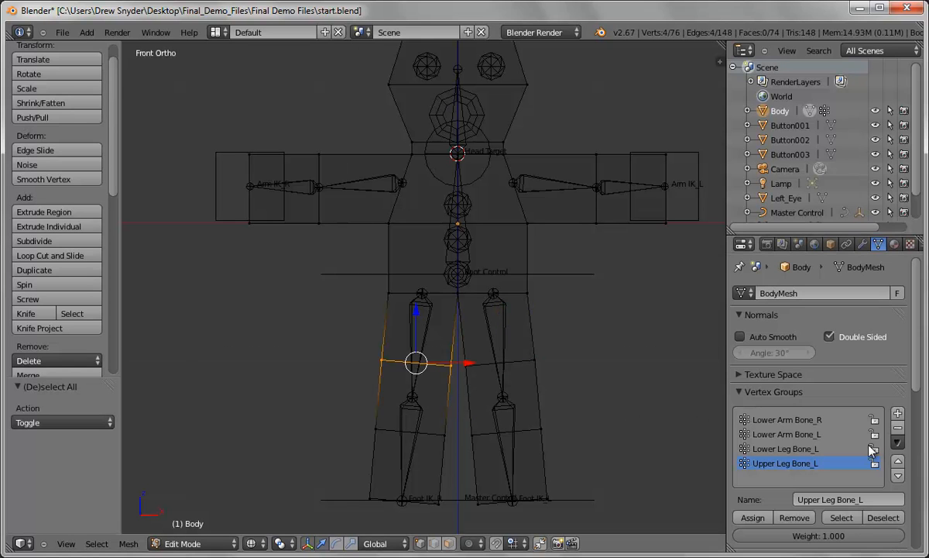
{"action": "left_click", "coordinate": [898, 413]}
{"action": "left_click", "coordinate": [830, 499]}
{"action": "type", "text": "Upper Leg"}
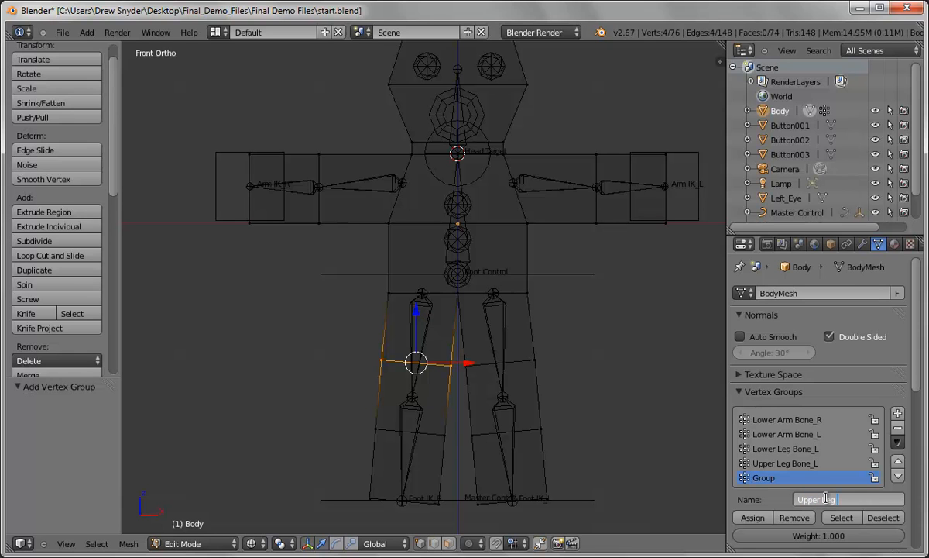
{"action": "type", "text": " Bone_R"}
{"action": "key", "text": "Return"}
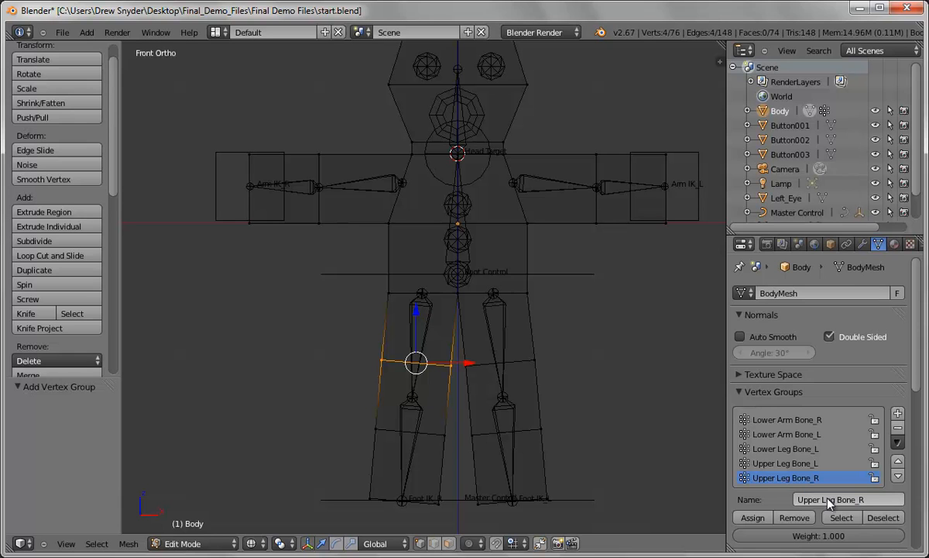
{"action": "left_click", "coordinate": [749, 517]}
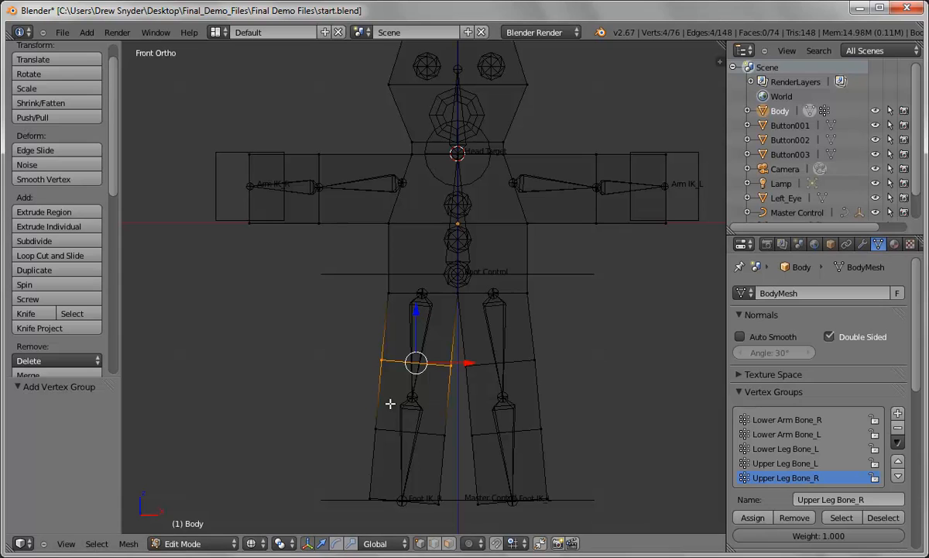
- Select only the vertices at the bottom section of the right leg and create the vertex group Lower Leg Bone_R for them
{"action": "key", "text": "a"}
{"action": "key", "text": "b"}
{"action": "left_click_drag", "start_coordinate": [331, 411], "coordinate": [450, 522]}
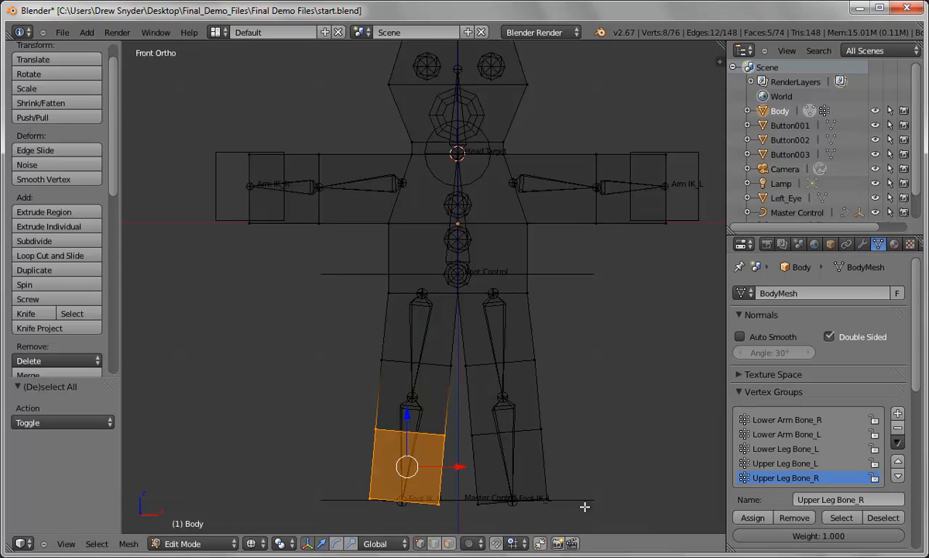
{"action": "left_click", "coordinate": [897, 413]}
{"action": "left_click", "coordinate": [811, 499]}
{"action": "type", "text": "Lower"}
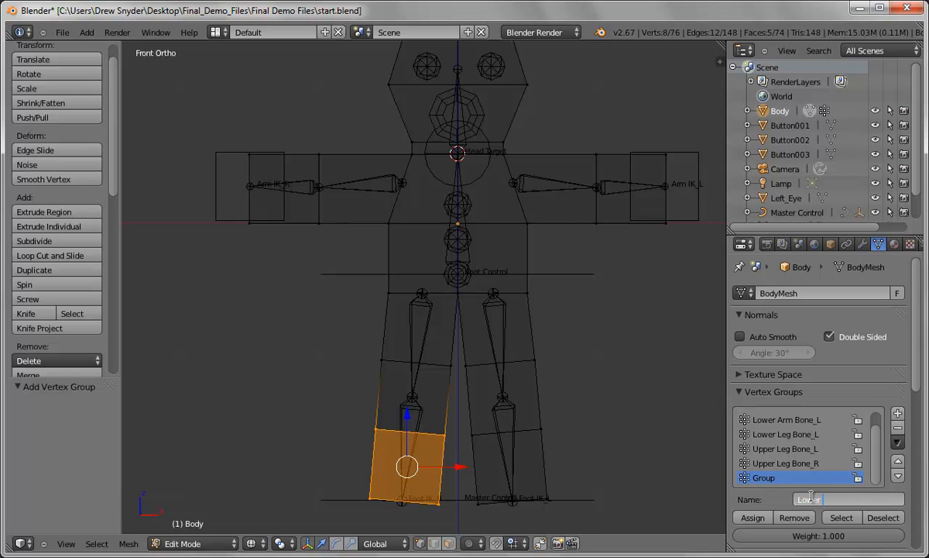
{"action": "type", "text": " Leg Bone_R"}
{"action": "key", "text": "Return"}
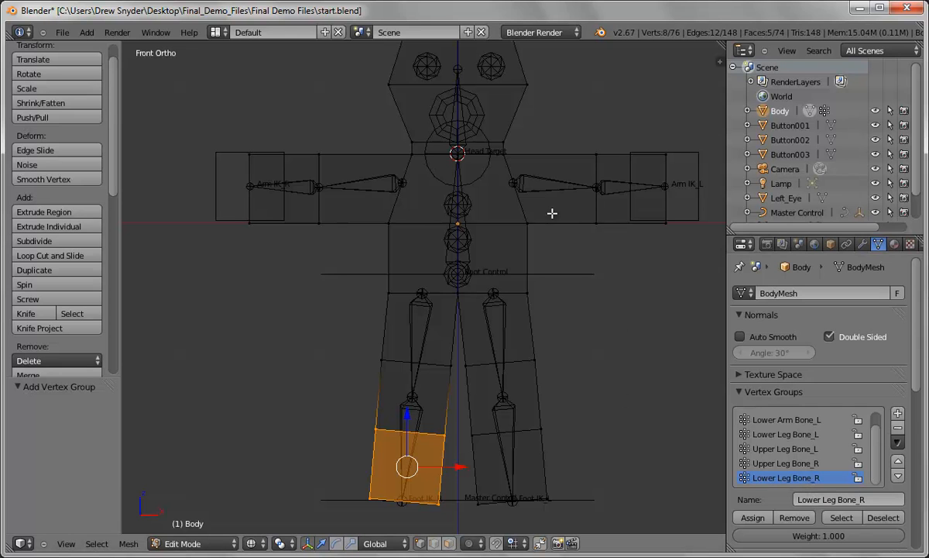
- Select only the head's vertices down to the base of the head and create the vertex group Head Bone for them
{"action": "middle_click_drag", "start_coordinate": [589, 125], "coordinate": [589, 195], "text": "shift"}
{"action": "key", "text": "b"}
{"action": "left_click_drag", "start_coordinate": [358, 65], "coordinate": [561, 214]}
{"action": "key", "text": "a"}
{"action": "key", "text": "b"}
{"action": "left_click_drag", "start_coordinate": [318, 56], "coordinate": [569, 216]}
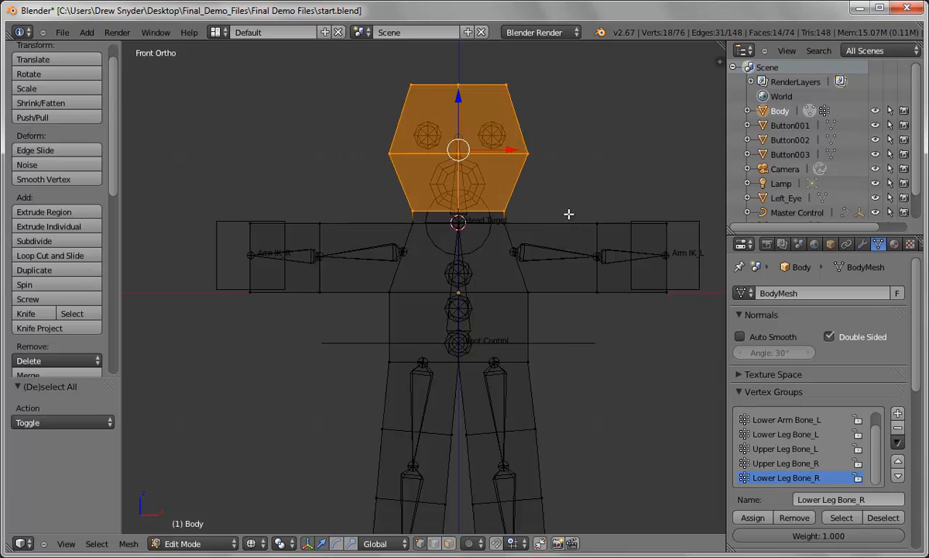
{"action": "left_click", "coordinate": [897, 412]}
{"action": "left_click", "coordinate": [828, 499]}
{"action": "type", "text": "Head Bone"}
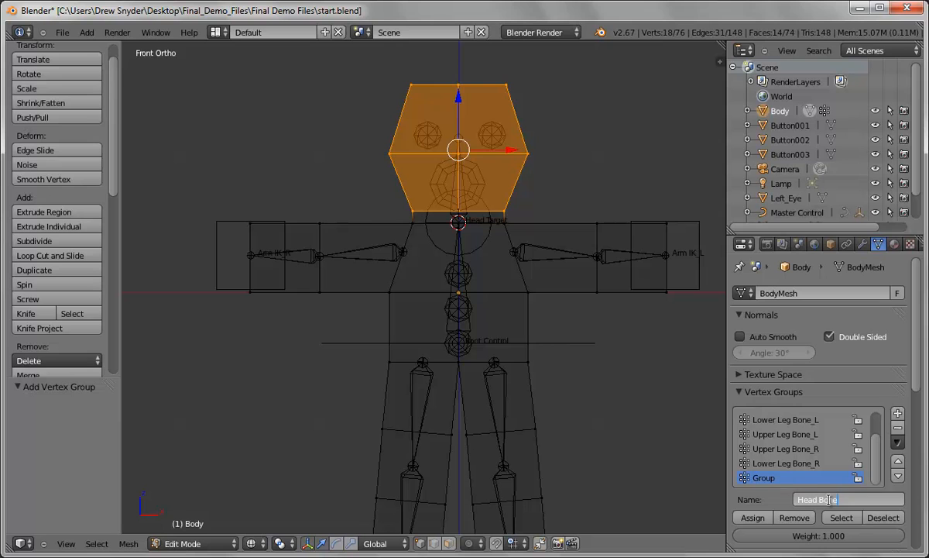
{"action": "key", "text": "Return"}
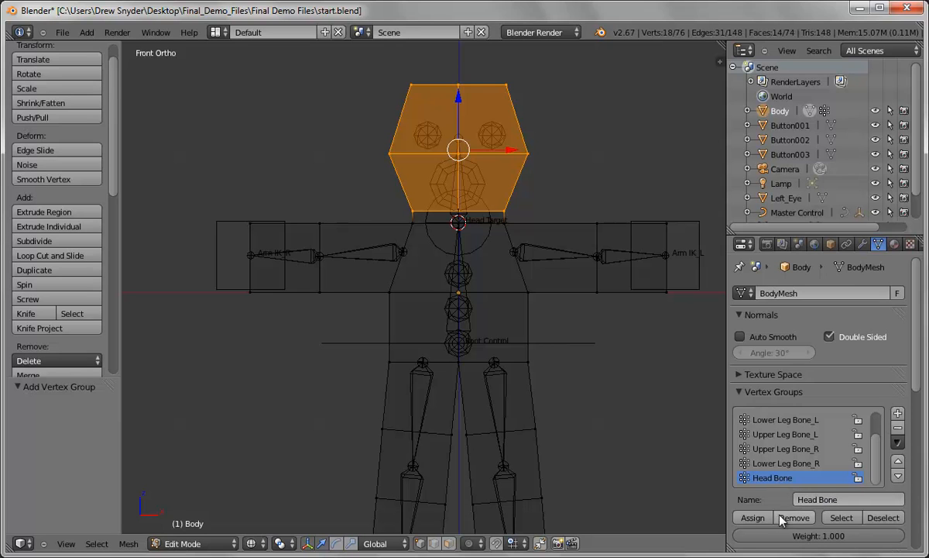
- Select only the torso's vertices from the shoulders to the hips and create the vertex group Root Bone for them
{"action": "key", "text": "a"}
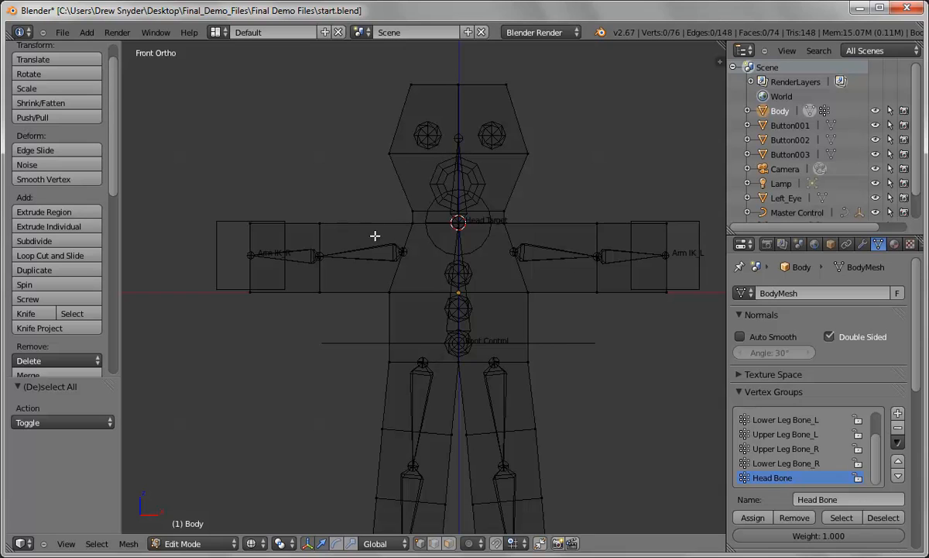
{"action": "key", "text": "b"}
{"action": "left_click_drag", "start_coordinate": [379, 217], "coordinate": [538, 373]}
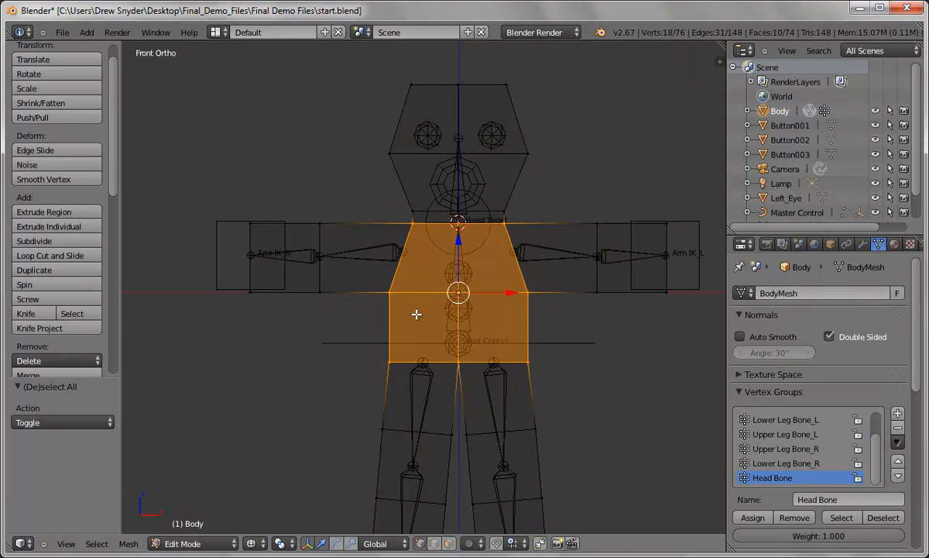
{"action": "left_click", "coordinate": [897, 413]}
{"action": "left_click", "coordinate": [827, 500]}
{"action": "type", "text": "Ro"}
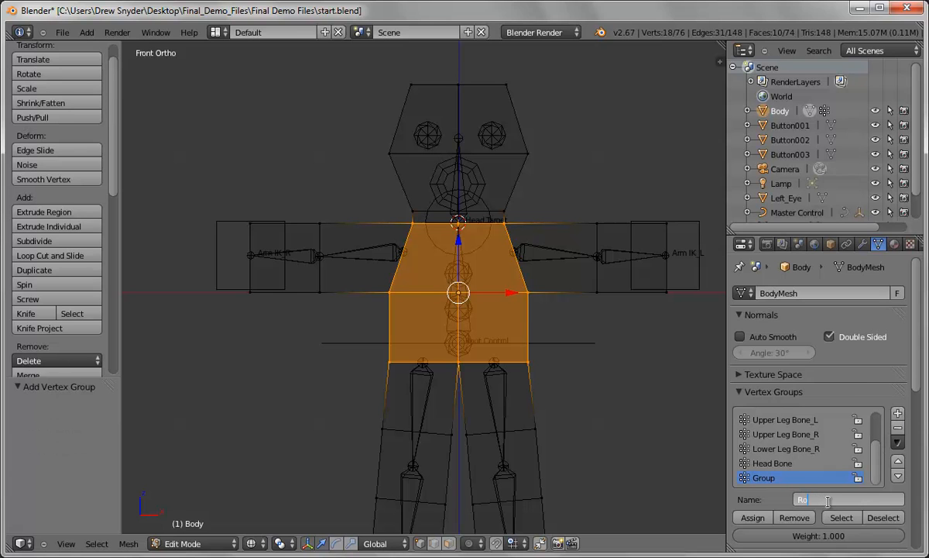
{"action": "type", "text": "ot Bone"}
{"action": "key", "text": "Return"}
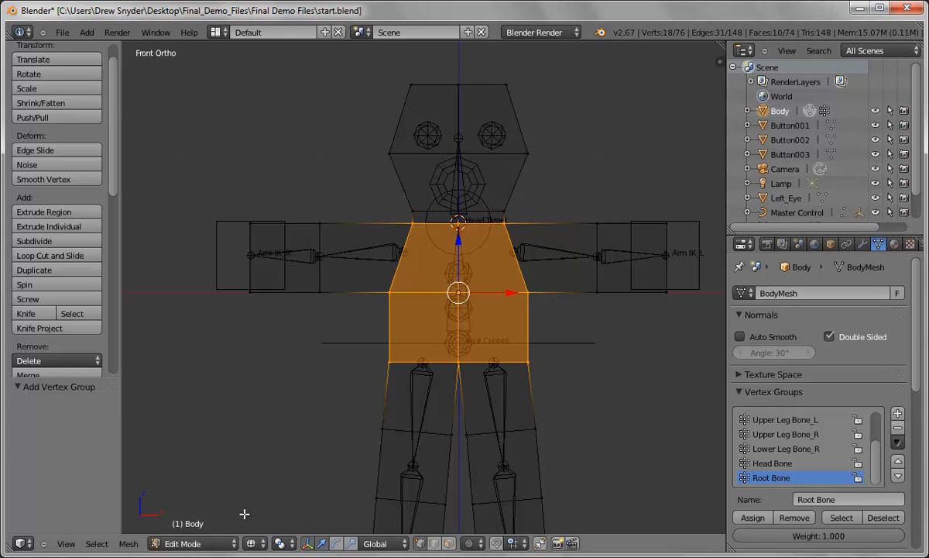
- Return to editing the Body mesh with nothing selected and check which vertices belong to the Root Bone group
{"action": "left_click", "coordinate": [177, 543]}
{"action": "left_click", "coordinate": [179, 531]}
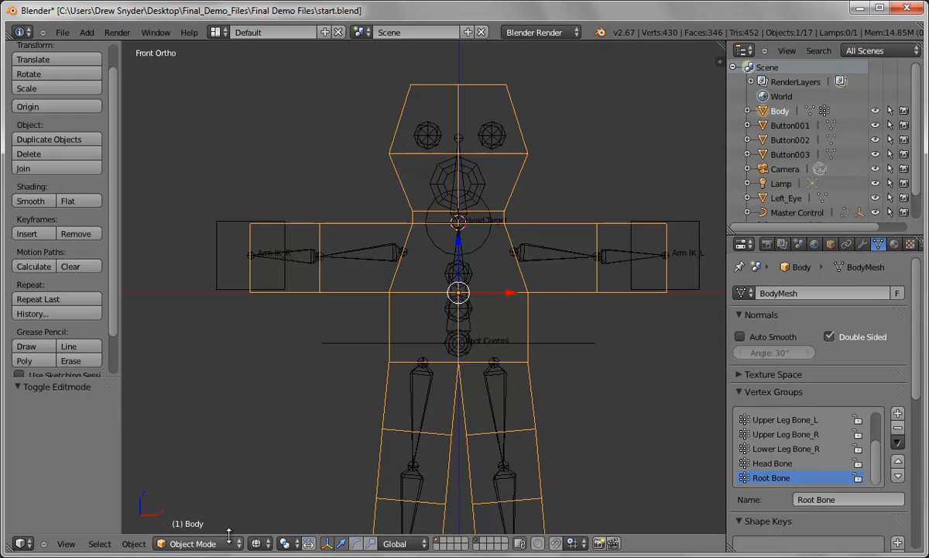
{"action": "left_click", "coordinate": [203, 544]}
{"action": "left_click", "coordinate": [195, 512]}
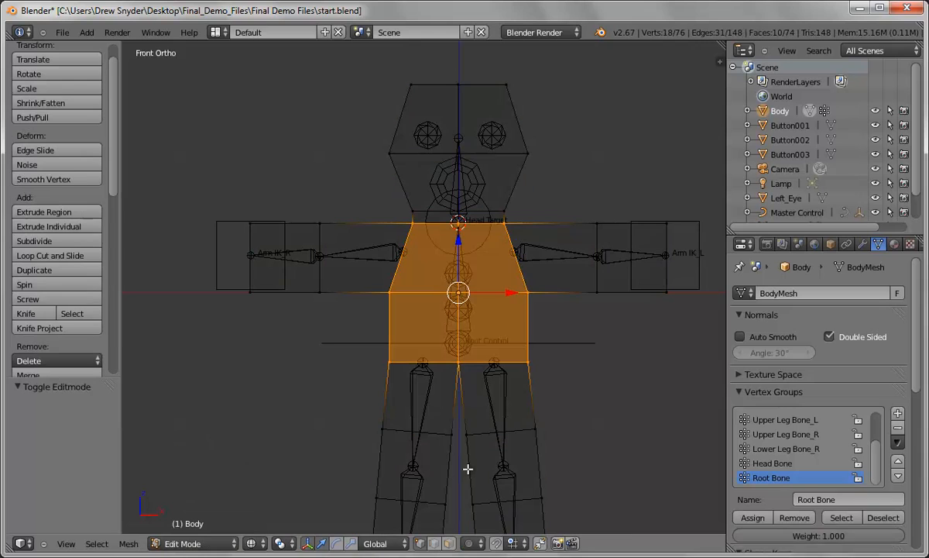
{"action": "key", "text": "a"}
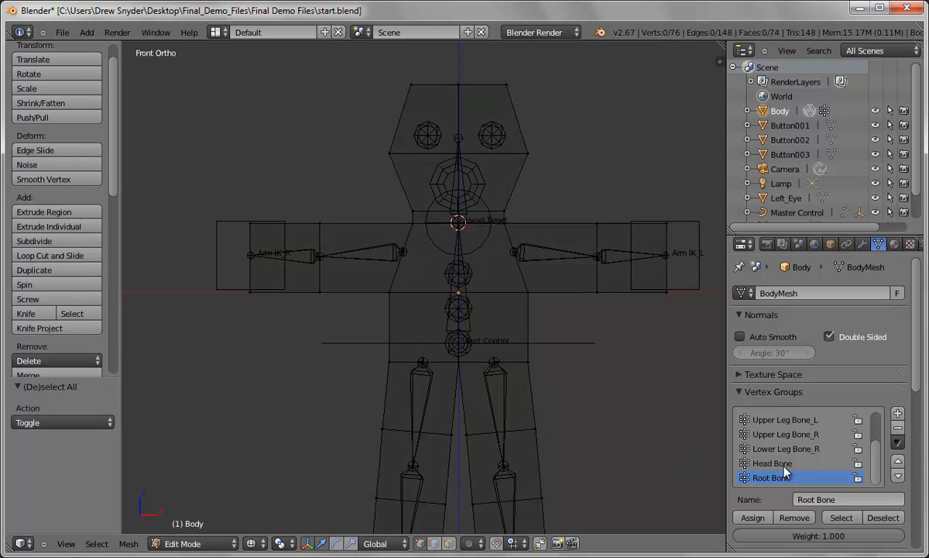
{"action": "left_click", "coordinate": [850, 518]}
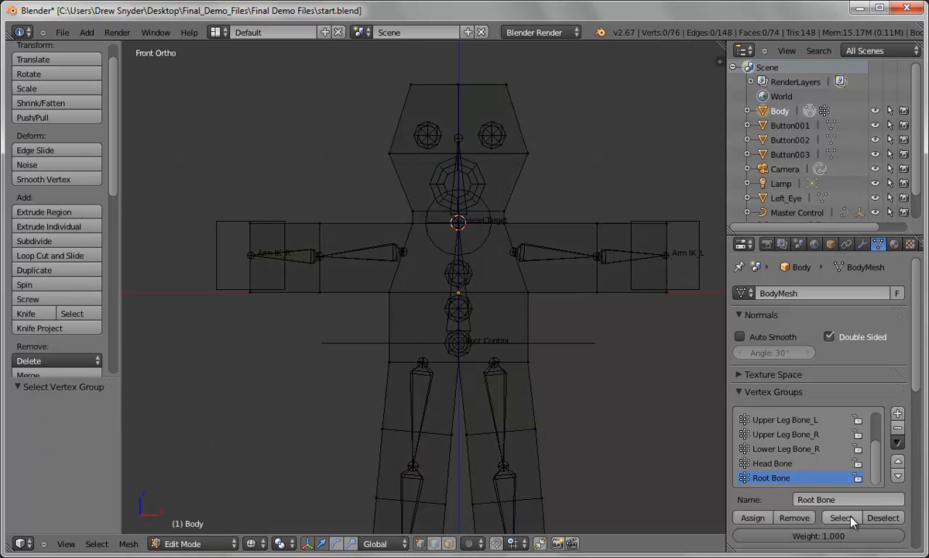
- Select the torso's vertices, assign them to the Root Bone vertex group, and verify the group from a cleared selection
{"action": "key", "text": "b"}
{"action": "left_click_drag", "start_coordinate": [379, 218], "coordinate": [538, 379]}
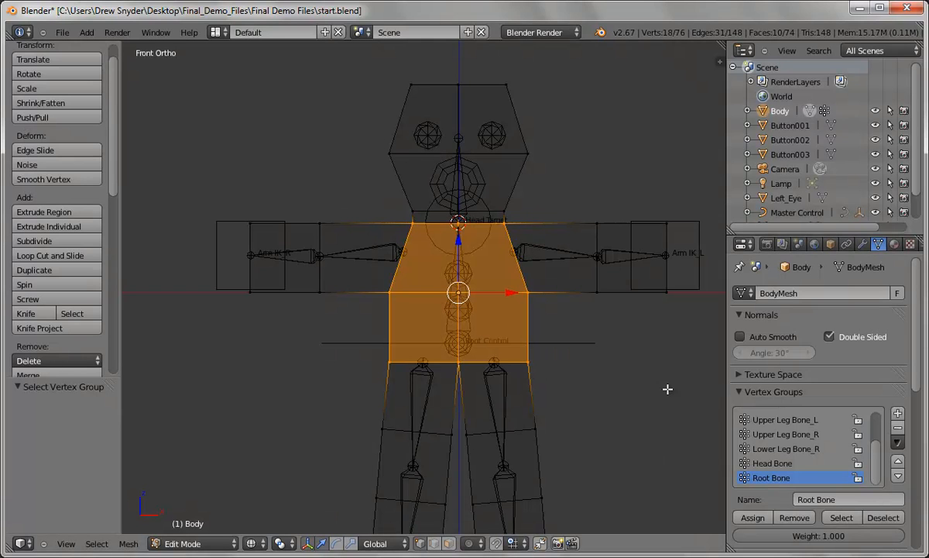
{"action": "key", "text": "a"}
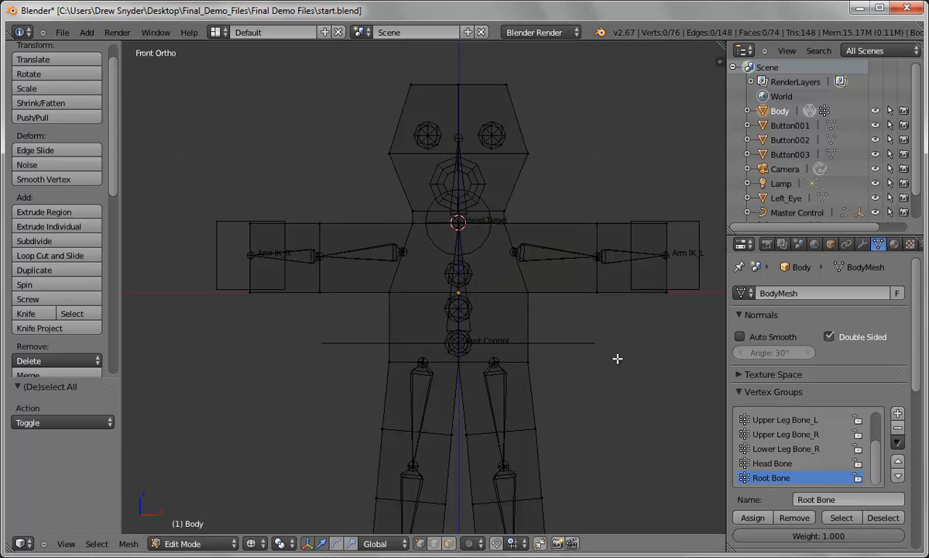
{"action": "left_click", "coordinate": [841, 518]}
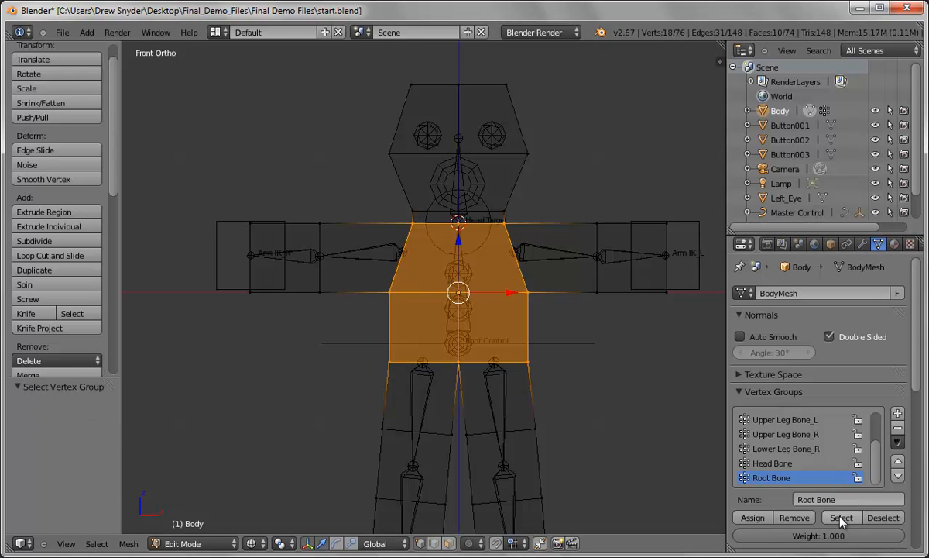
- Check the Head Bone group's vertices by selecting its members from an empty selection, and clear the selection
{"action": "key", "text": "a"}
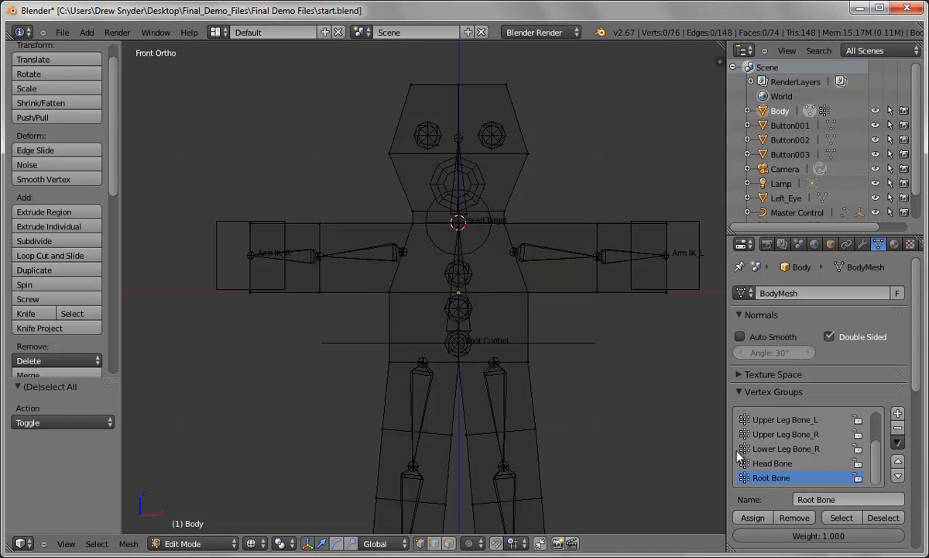
{"action": "left_click", "coordinate": [773, 463]}
{"action": "left_click", "coordinate": [836, 517]}
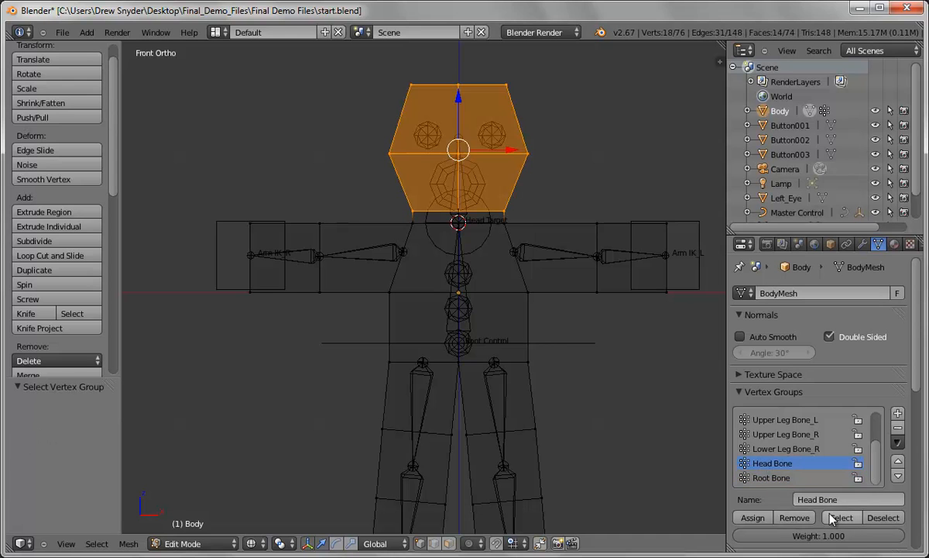
{"action": "key", "text": "a"}
- Select the vertices at the bottom section of the right leg, assign them to the Lower Leg Bone_R group, and clear the selection
{"action": "left_click", "coordinate": [765, 449]}
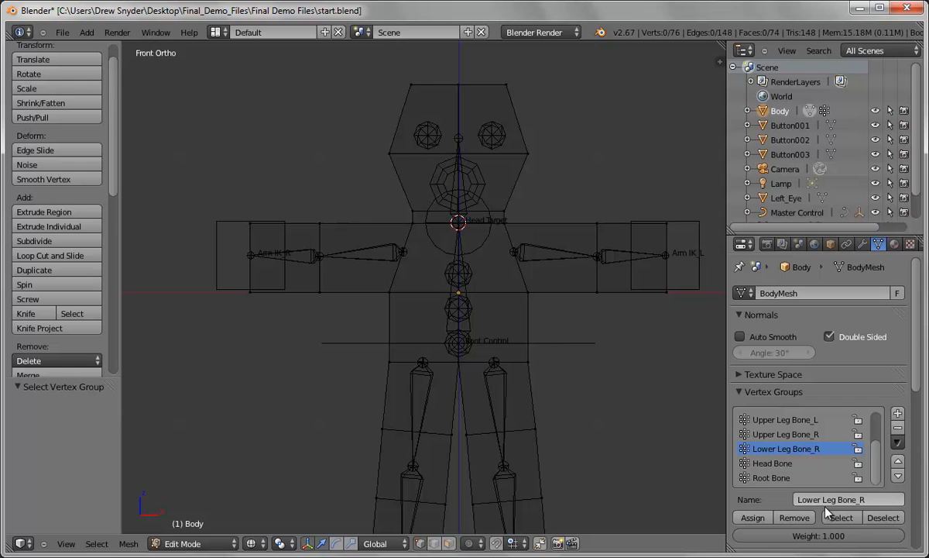
{"action": "scroll", "coordinate": [597, 378], "scroll_direction": "down", "scroll_amount": 1}
{"action": "middle_click_drag", "start_coordinate": [607, 388], "coordinate": [599, 339], "text": "shift"}
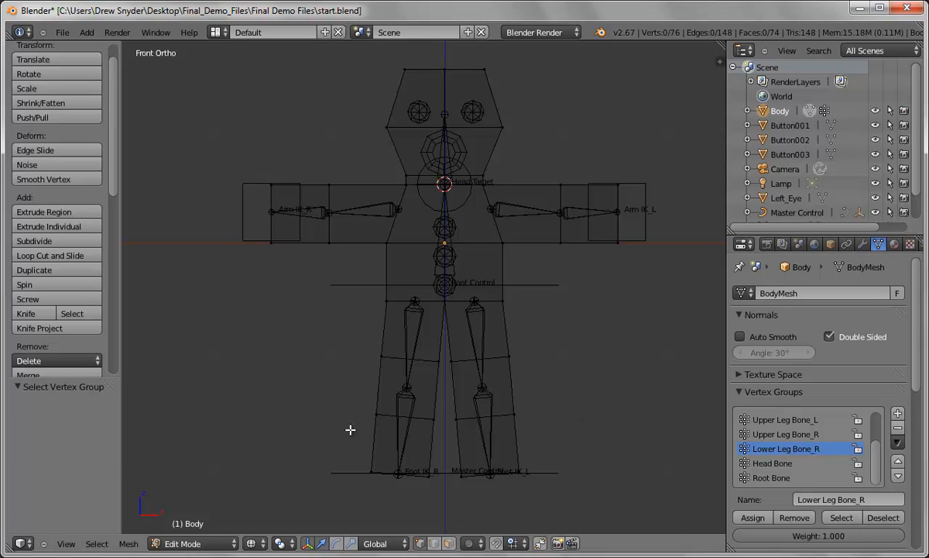
{"action": "key", "text": "b"}
{"action": "left_click_drag", "start_coordinate": [335, 396], "coordinate": [445, 498]}
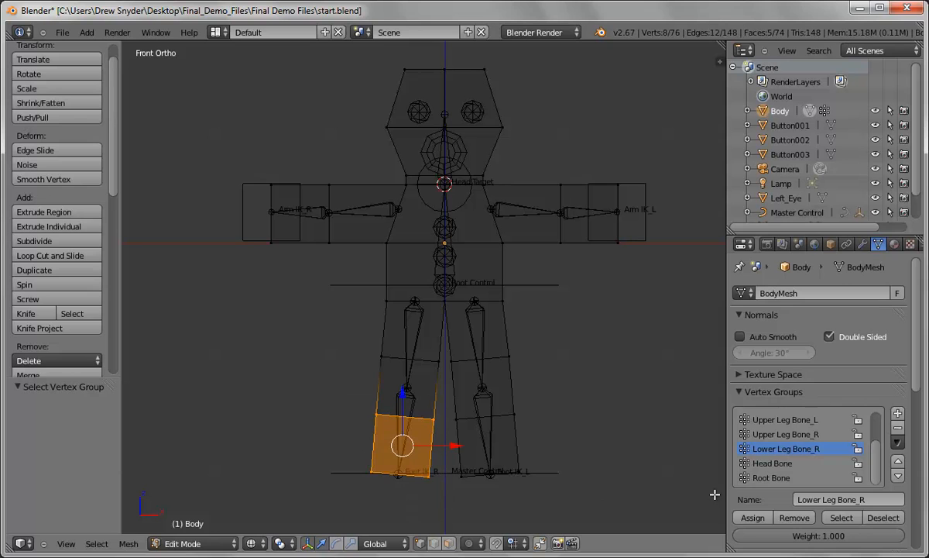
{"action": "key", "text": "a"}
- Check the vertices of the Upper Leg Bone_R, Upper Leg Bone_L and Lower Leg Bone_L groups, clearing the selection between them
{"action": "left_click", "coordinate": [809, 435]}
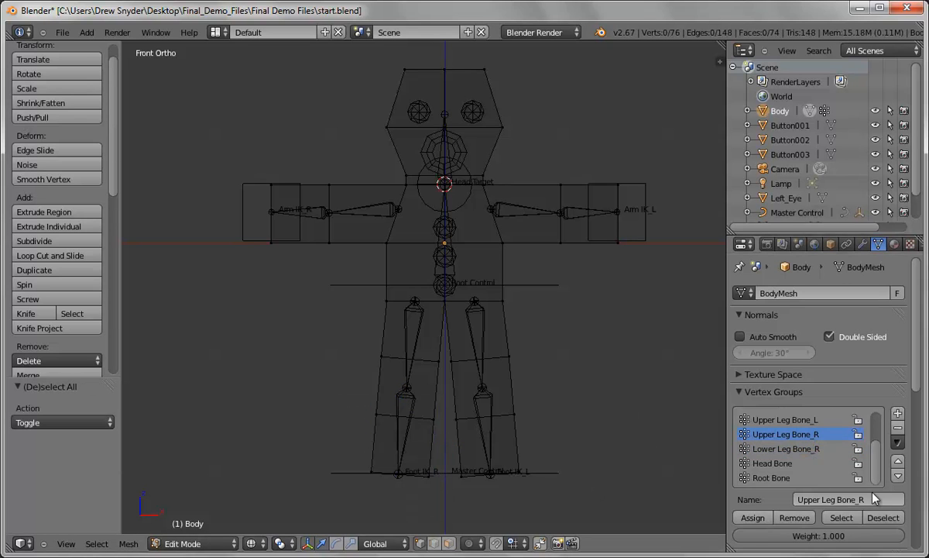
{"action": "left_click", "coordinate": [852, 518]}
{"action": "left_click", "coordinate": [814, 419]}
{"action": "key", "text": "a"}
{"action": "left_click", "coordinate": [842, 517]}
{"action": "scroll", "coordinate": [823, 434], "scroll_direction": "up", "scroll_amount": 2}
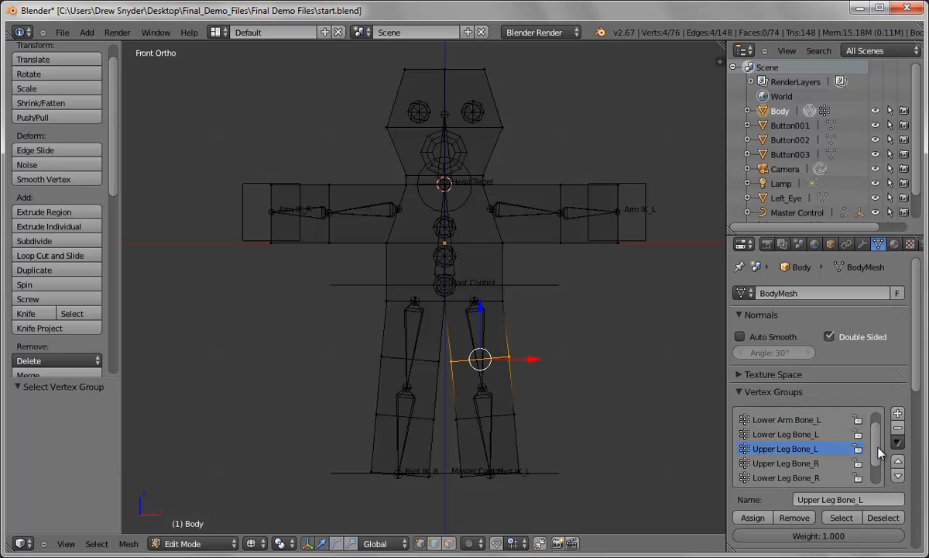
{"action": "left_click", "coordinate": [786, 434]}
{"action": "key", "text": "a"}
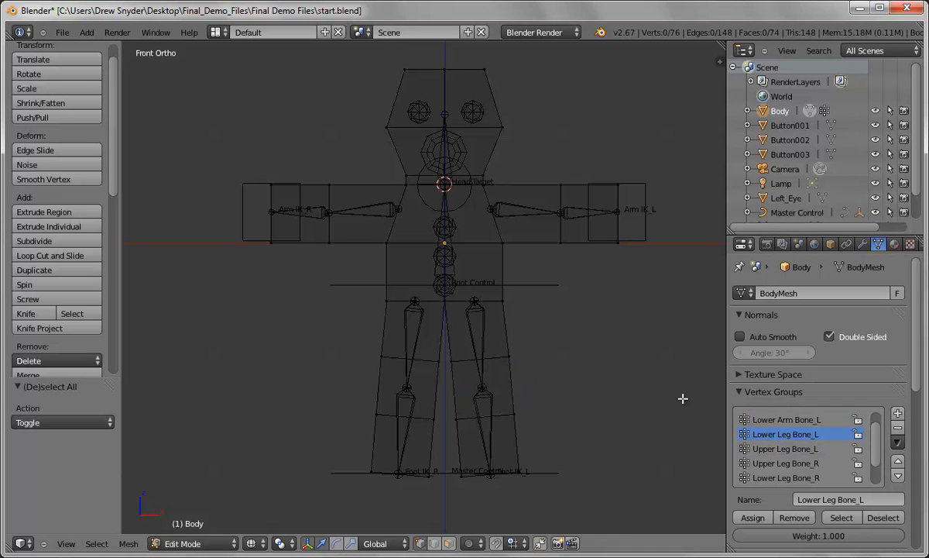
{"action": "left_click", "coordinate": [852, 519]}
{"action": "key", "text": "a"}
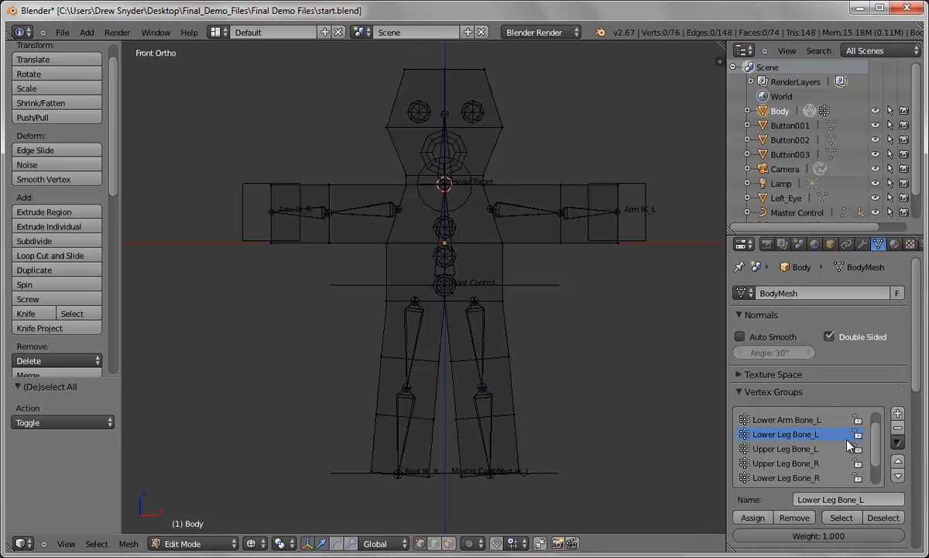
- Check the vertices of the Lower Arm Bone_L and Lower Arm Bone_R groups, leaving nothing selected
{"action": "left_click", "coordinate": [792, 419]}
{"action": "left_click", "coordinate": [842, 517]}
{"action": "key", "text": "a"}
{"action": "scroll", "coordinate": [822, 413], "scroll_direction": "up", "scroll_amount": 1}
{"action": "left_click", "coordinate": [822, 420]}
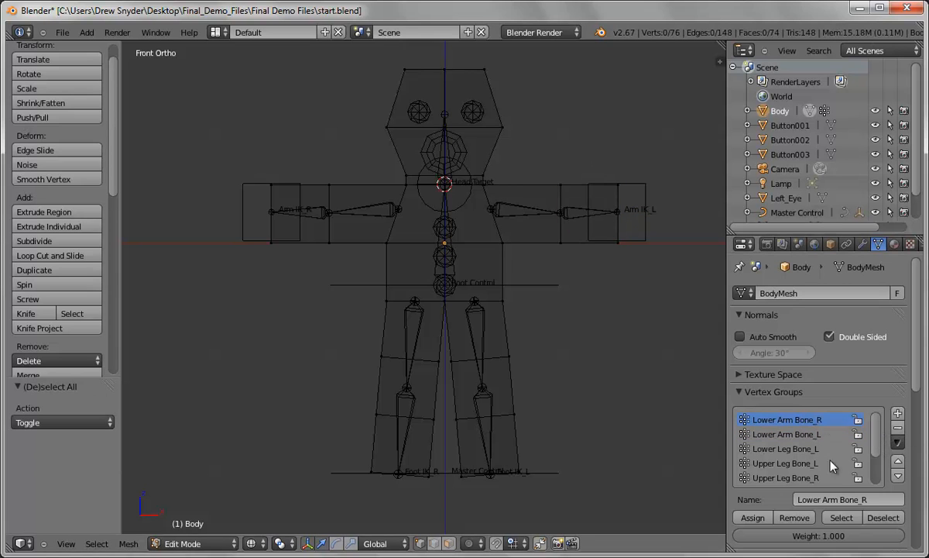
{"action": "left_click", "coordinate": [842, 517]}
{"action": "key", "text": "a"}
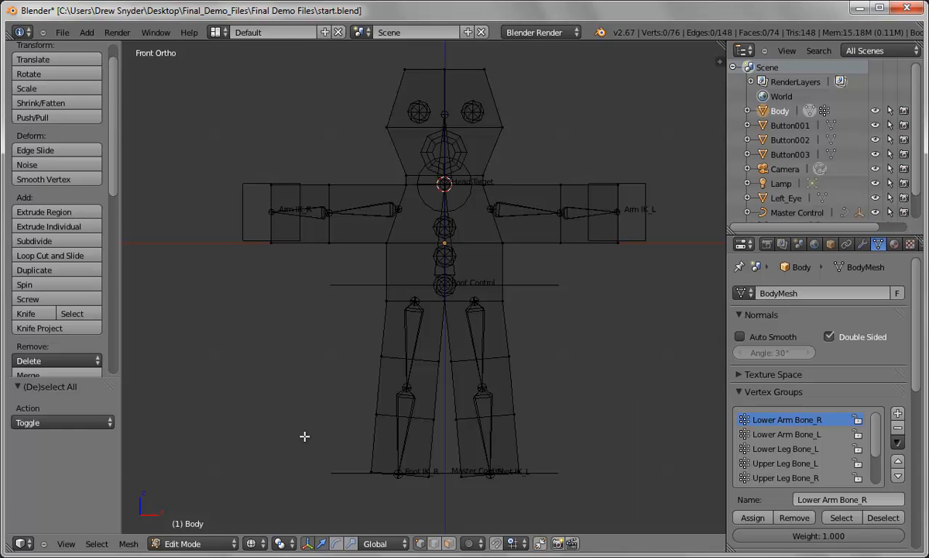
- Return to Object Mode and add an Armature modifier to Body with Armature as its object, bound to vertex groups
{"action": "left_click", "coordinate": [182, 543]}
{"action": "left_click", "coordinate": [176, 528]}
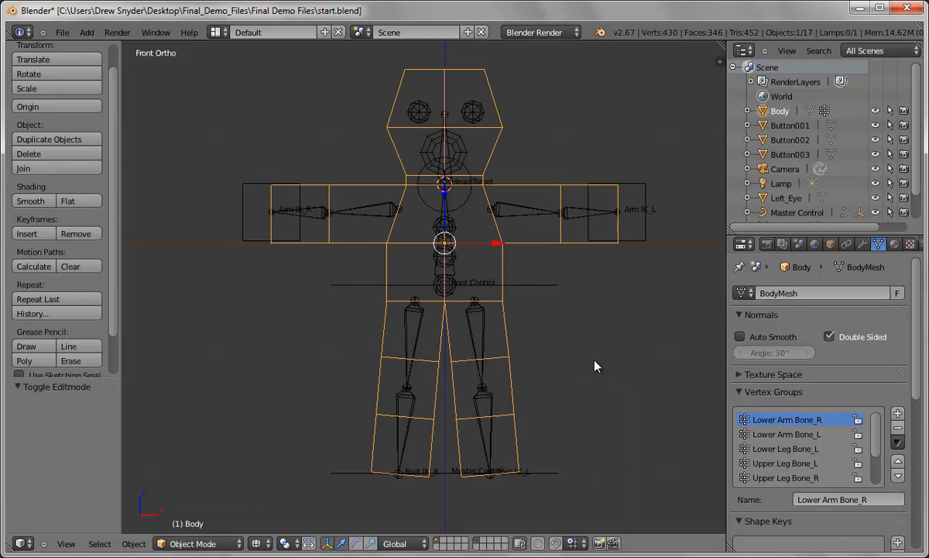
{"action": "left_click", "coordinate": [863, 245]}
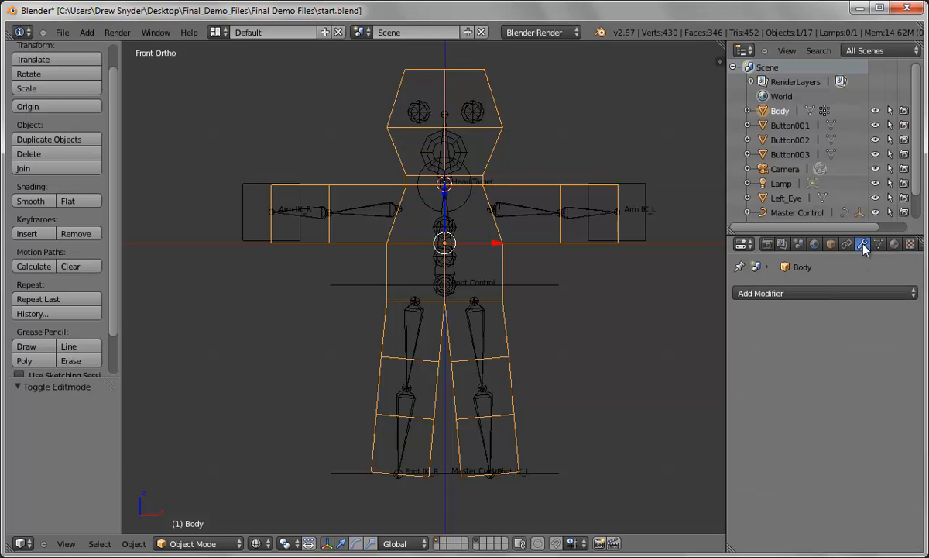
{"action": "left_click", "coordinate": [824, 295]}
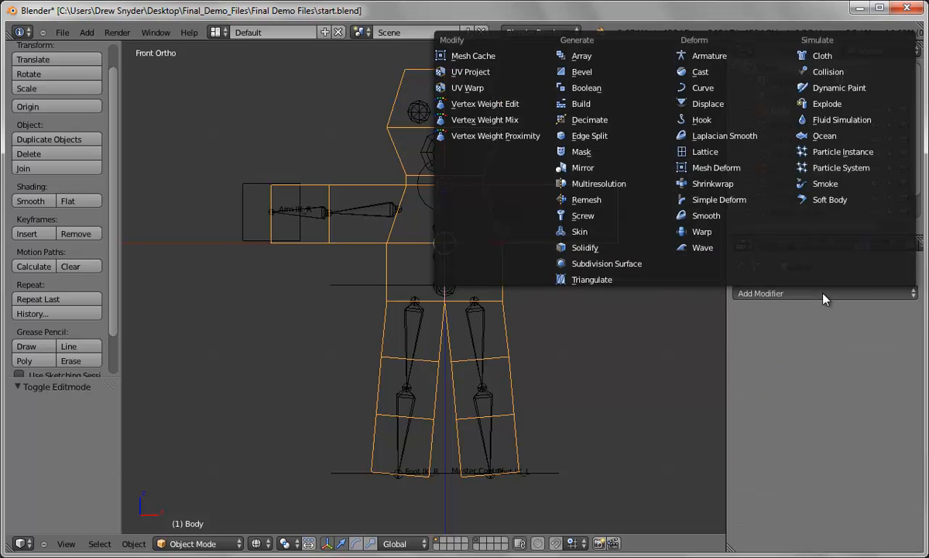
{"action": "left_click", "coordinate": [707, 56]}
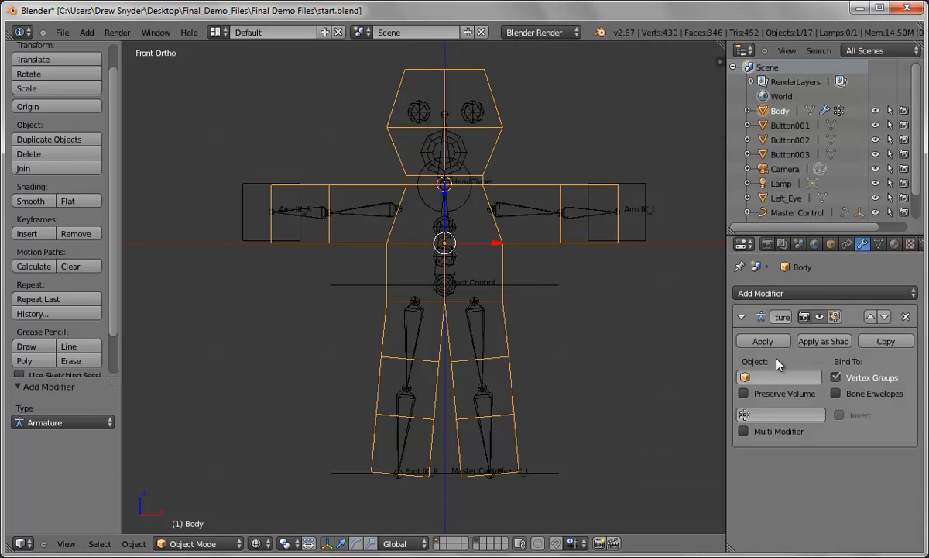
{"action": "left_click", "coordinate": [835, 377]}
{"action": "left_click", "coordinate": [781, 377]}
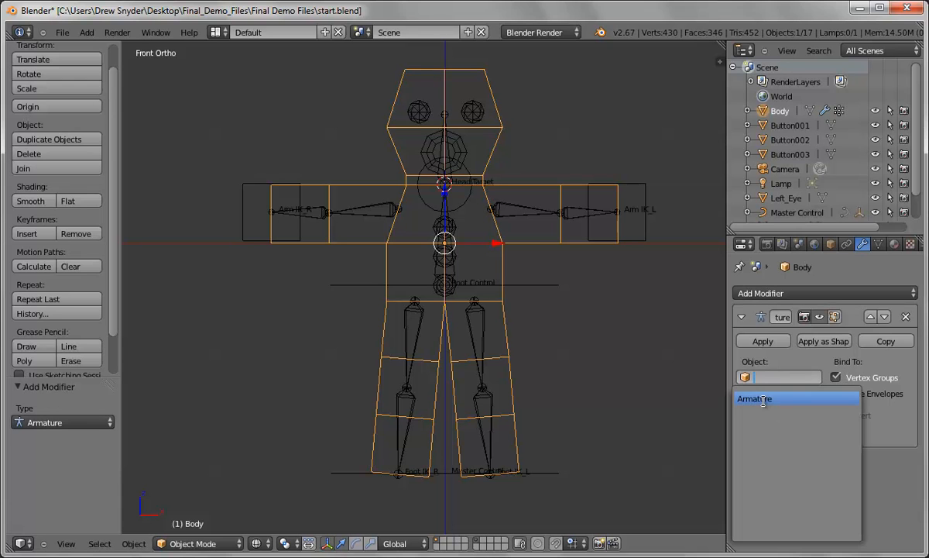
{"action": "left_click", "coordinate": [763, 400]}
- Test the left arm's deformation by moving the Arm IK_L control along the X axis, and undo the move
{"action": "middle_click_drag", "start_coordinate": [556, 286], "coordinate": [575, 258]}
{"action": "right_click", "coordinate": [591, 248]}
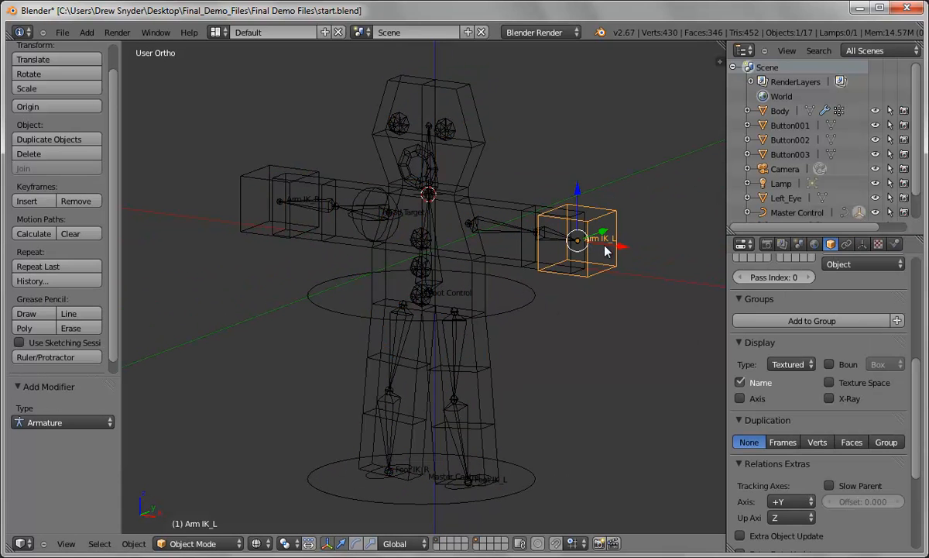
{"action": "key", "text": "g"}
{"action": "key", "text": "x"}
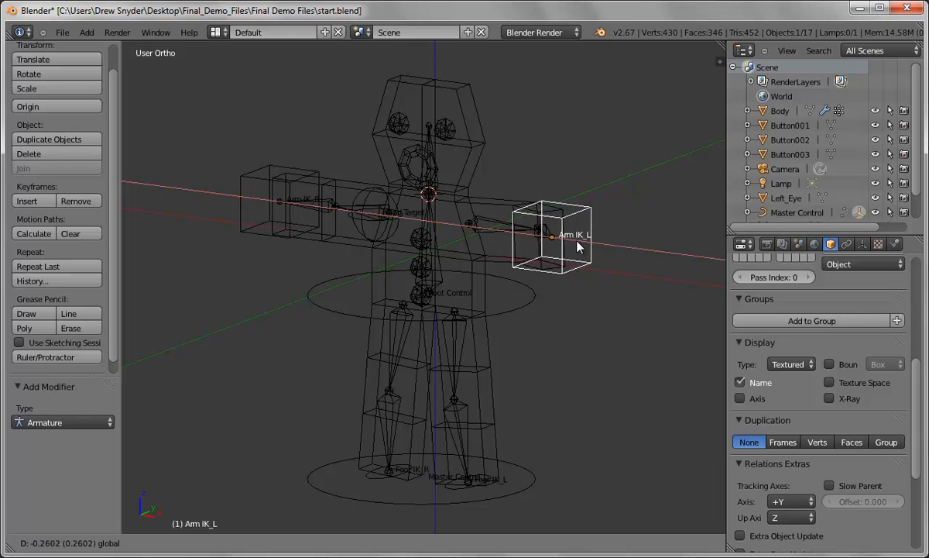
{"action": "left_click", "coordinate": [599, 248]}
{"action": "key", "text": "ctrl+z"}
- Switch the viewport to Solid shading and try moving Master Control to test the rig, cancelling the move
{"action": "left_click", "coordinate": [257, 543]}
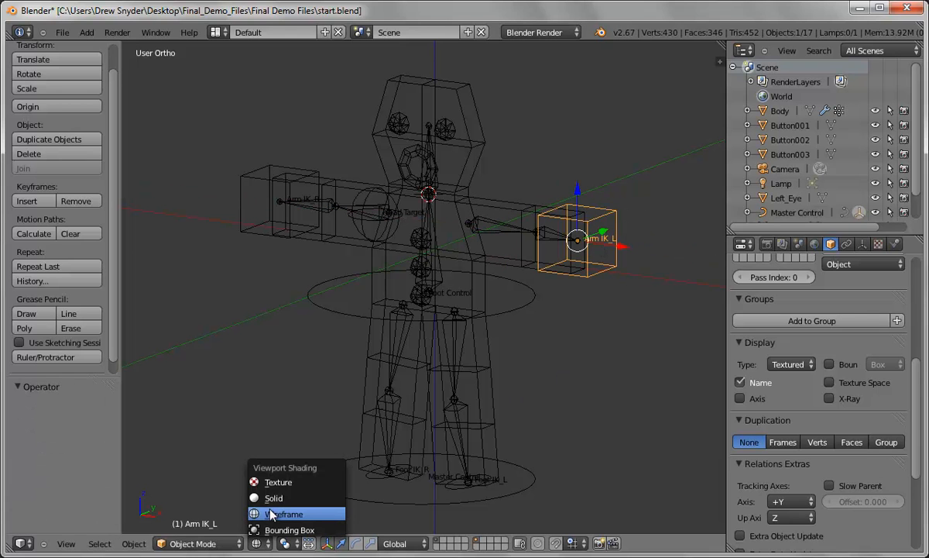
{"action": "left_click", "coordinate": [273, 498]}
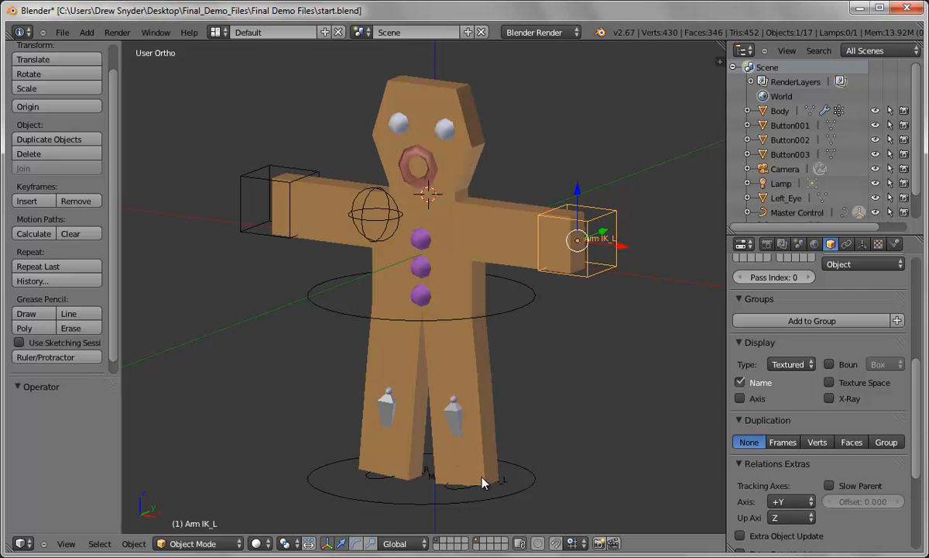
{"action": "right_click", "coordinate": [517, 496]}
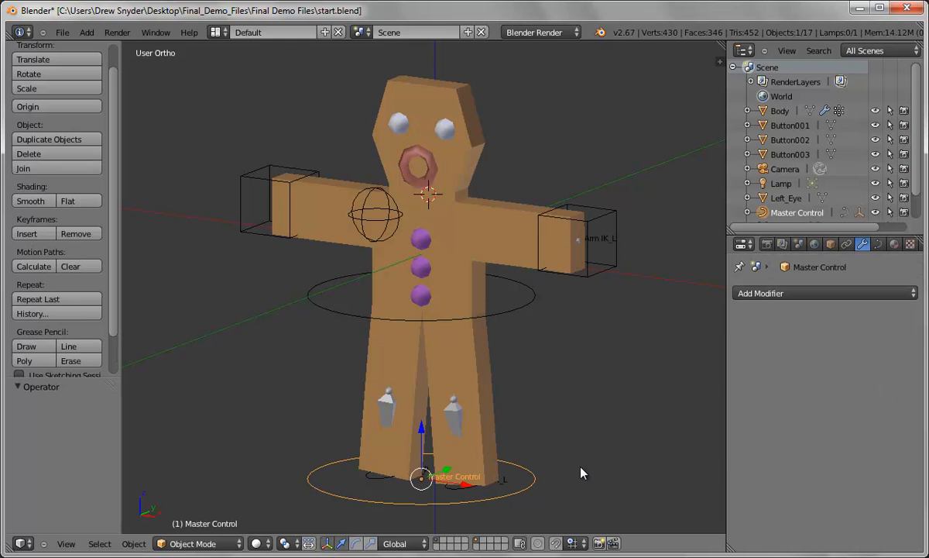
{"action": "key", "text": "g"}
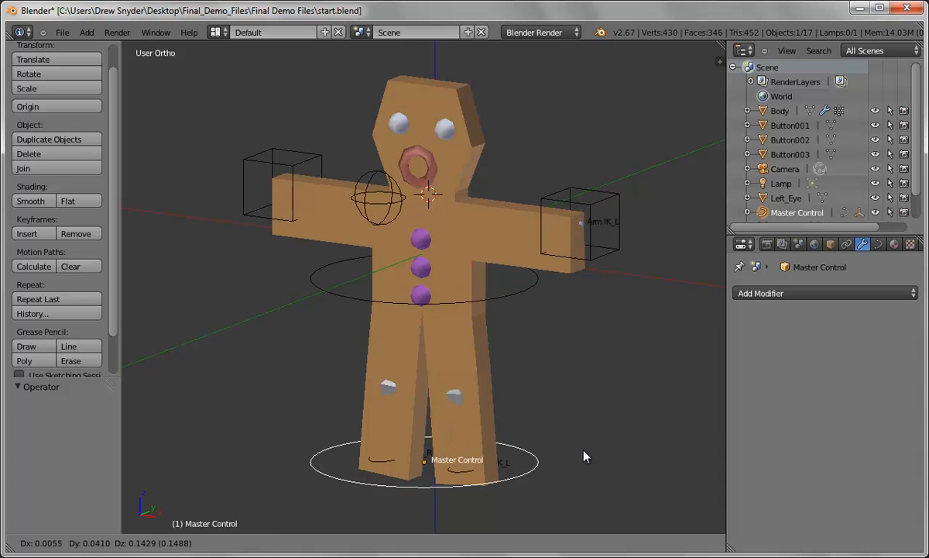
{"action": "right_click", "coordinate": [584, 451]}
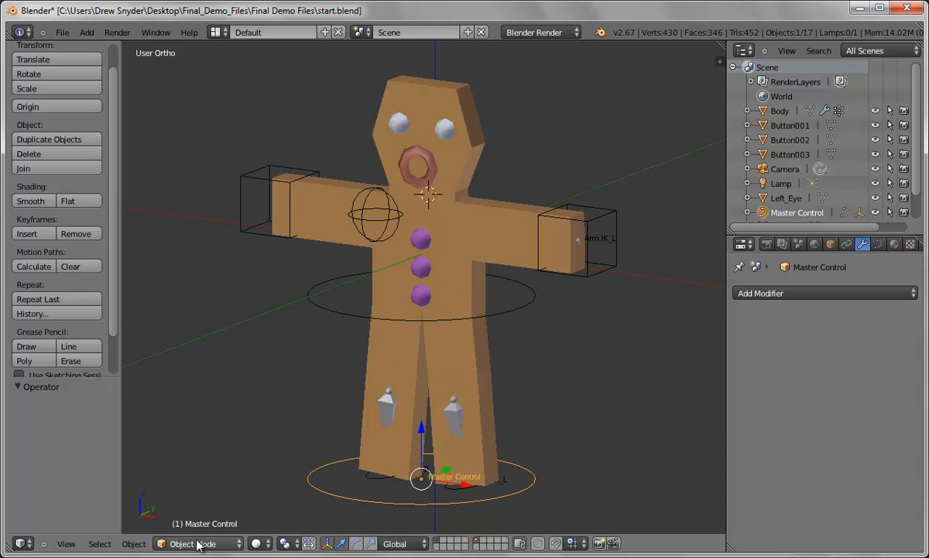
- Switch the viewport to Wireframe shading and parent Body to Armature using Armature Deform
{"action": "right_click", "coordinate": [477, 349]}
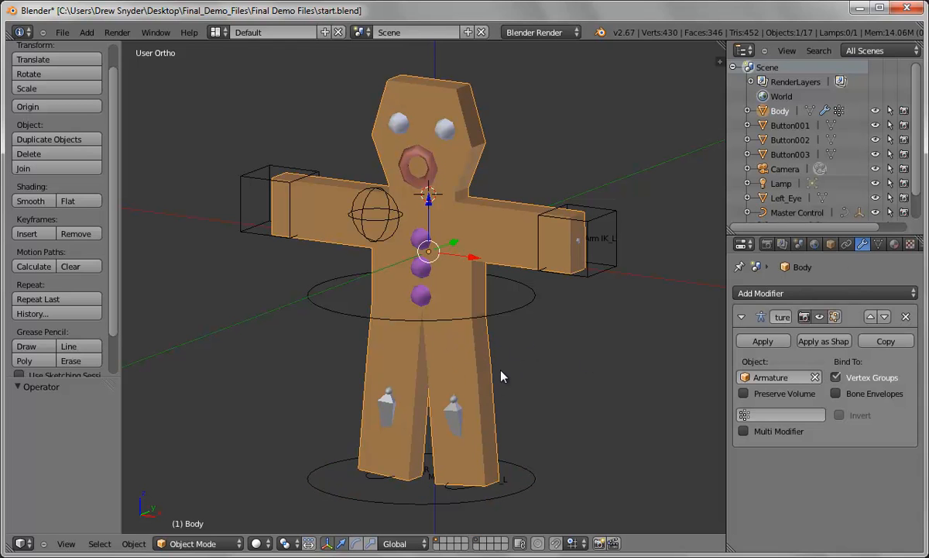
{"action": "left_click", "coordinate": [260, 542]}
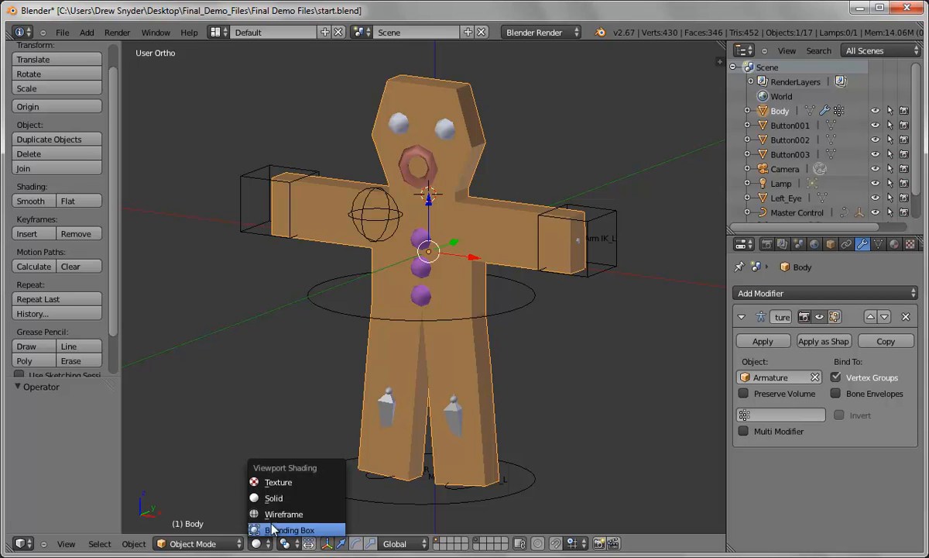
{"action": "left_click", "coordinate": [300, 509]}
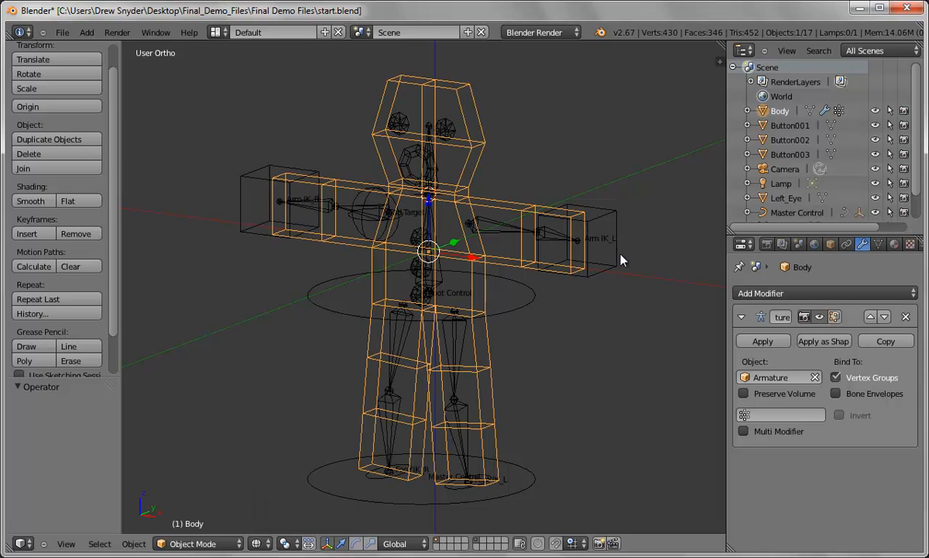
{"action": "scroll", "coordinate": [594, 286], "scroll_direction": "up", "scroll_amount": 2}
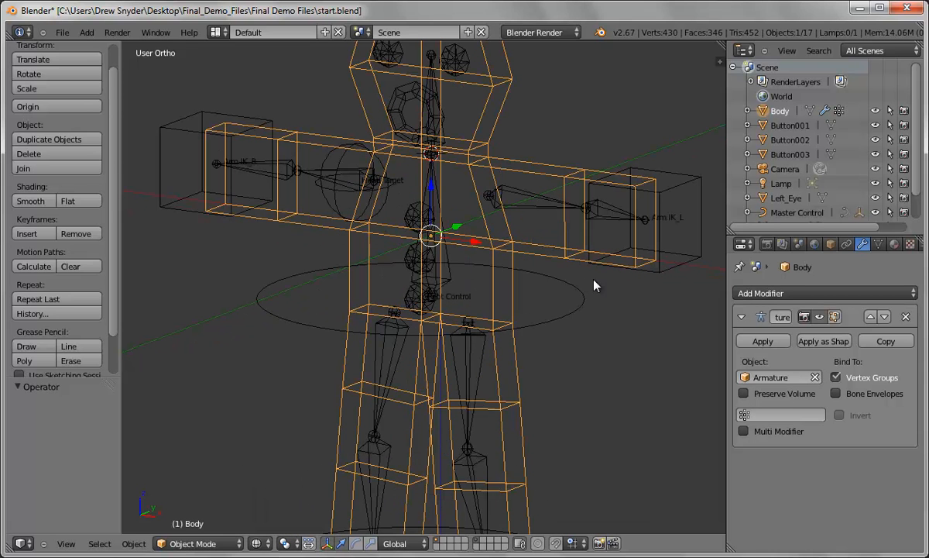
{"action": "right_click", "coordinate": [449, 272]}
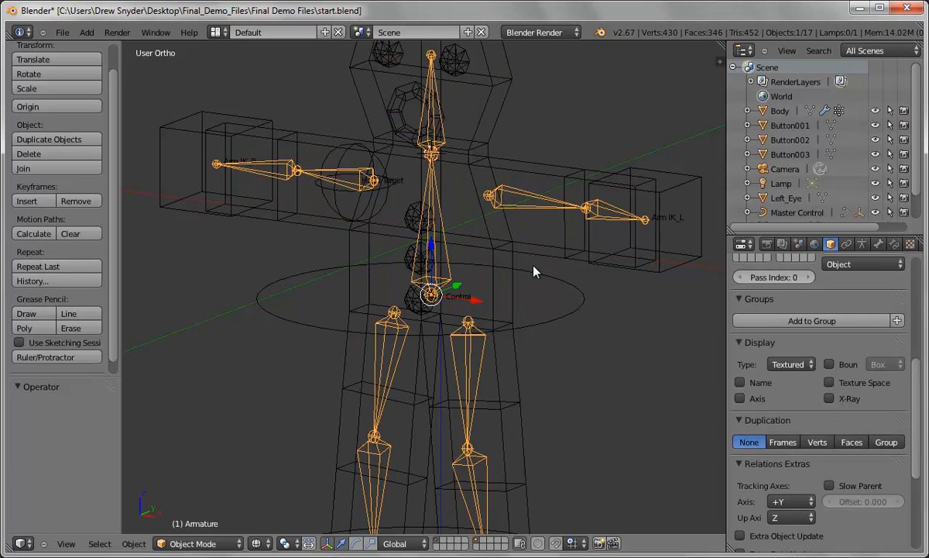
{"action": "right_click", "coordinate": [513, 286], "text": "shift"}
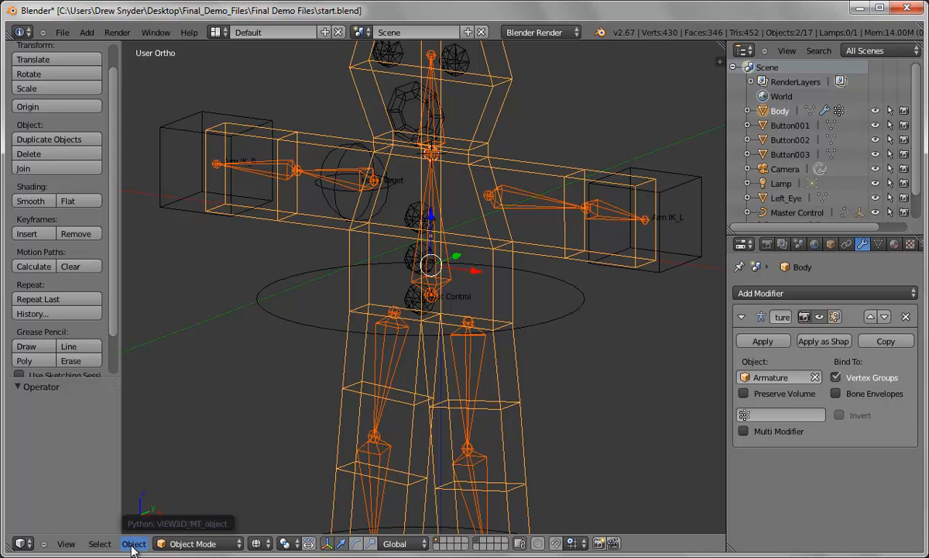
{"action": "right_click", "coordinate": [345, 383]}
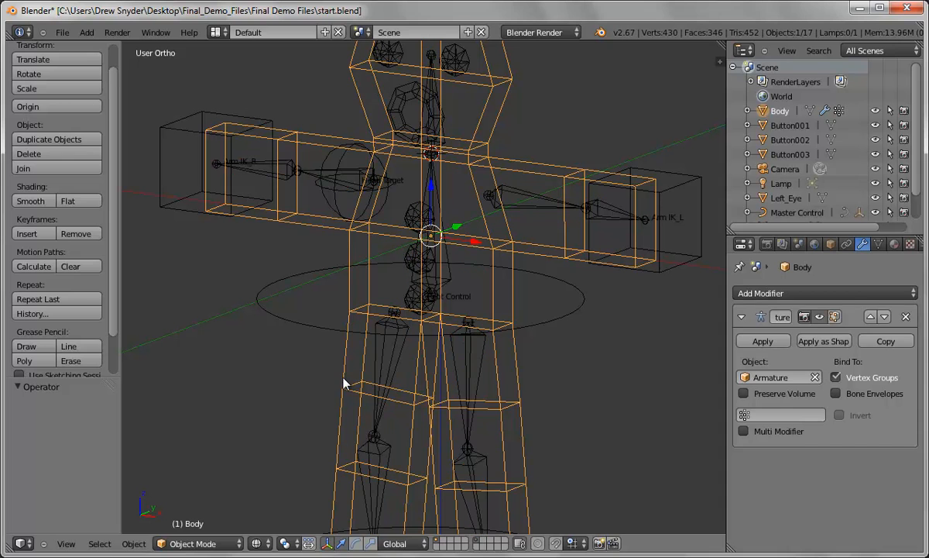
{"action": "right_click", "coordinate": [430, 264], "text": "shift"}
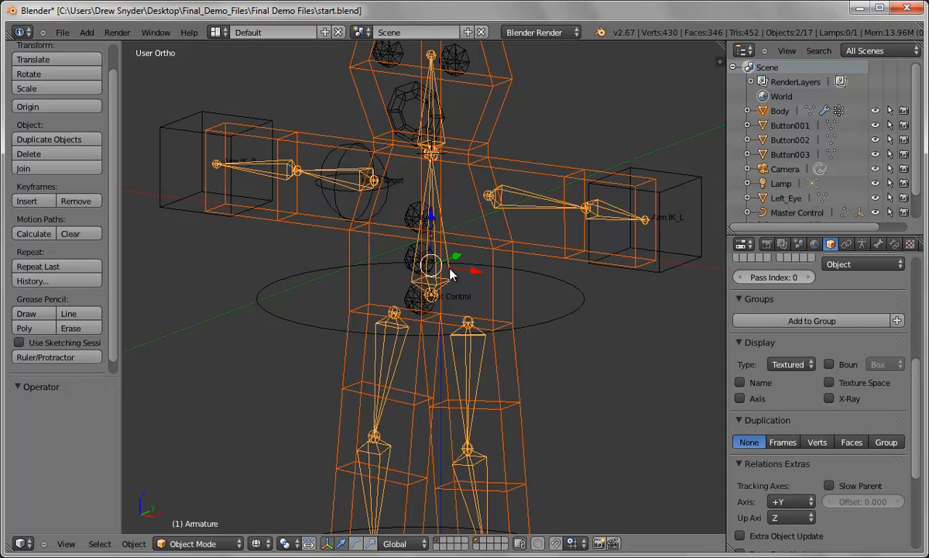
{"action": "left_click", "coordinate": [133, 544]}
{"action": "mouse_move", "coordinate": [189, 266]}
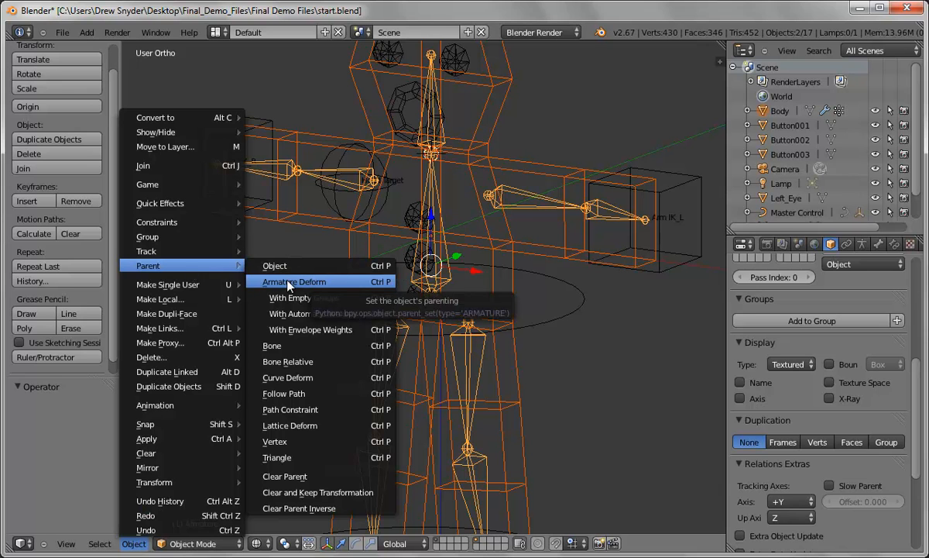
{"action": "key", "text": "ctrl+p"}
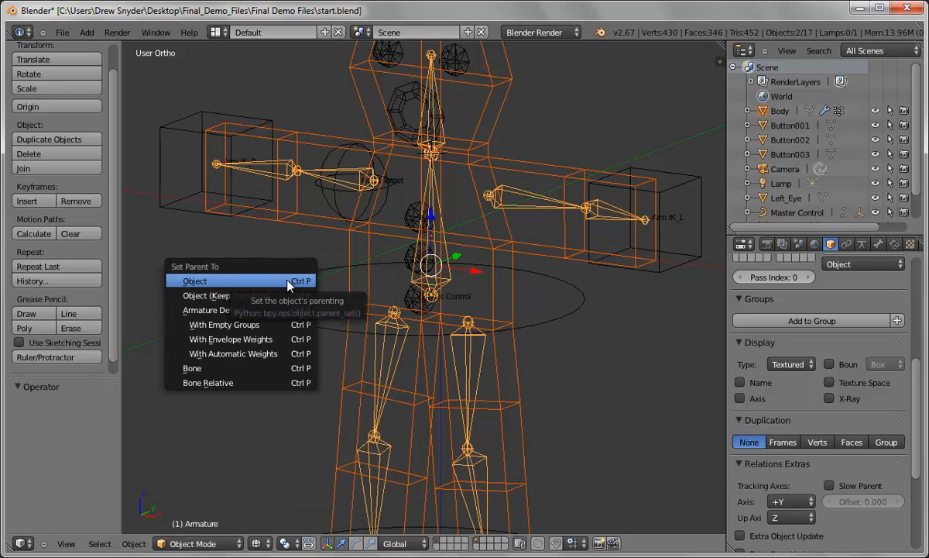
{"action": "left_click", "coordinate": [306, 311]}
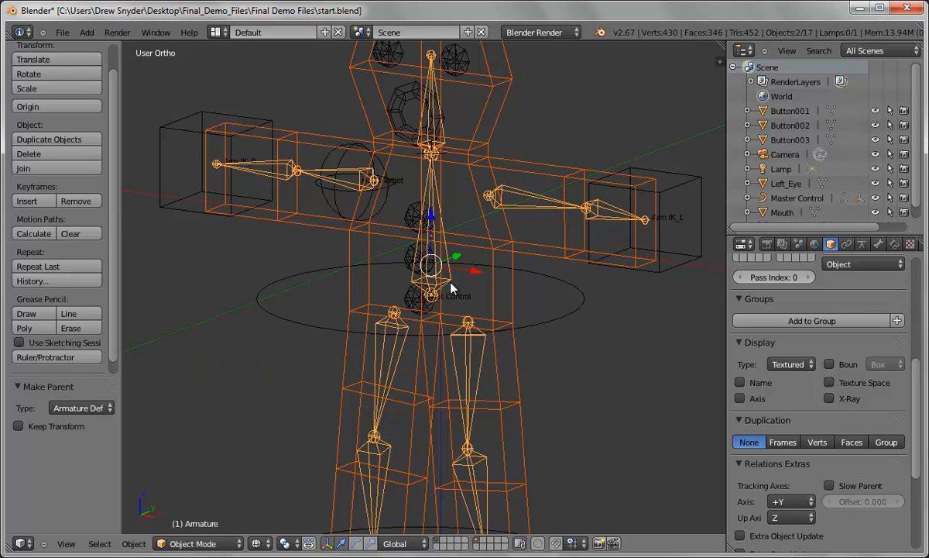
- Test Body's deformation by moving Armature and the Root Control circle freely, cancelling each move
{"action": "right_click", "coordinate": [424, 267]}
{"action": "key", "text": "g"}
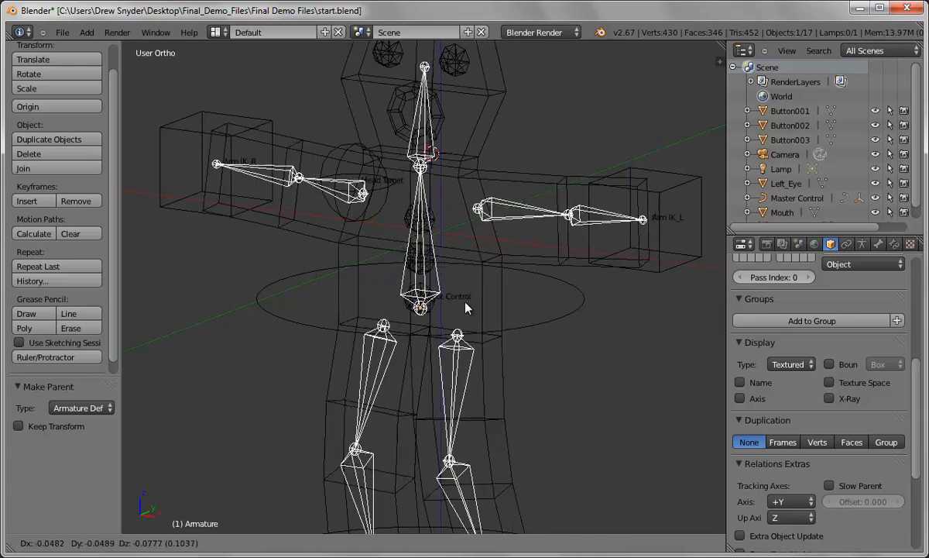
{"action": "right_click", "coordinate": [470, 304]}
{"action": "right_click", "coordinate": [471, 324]}
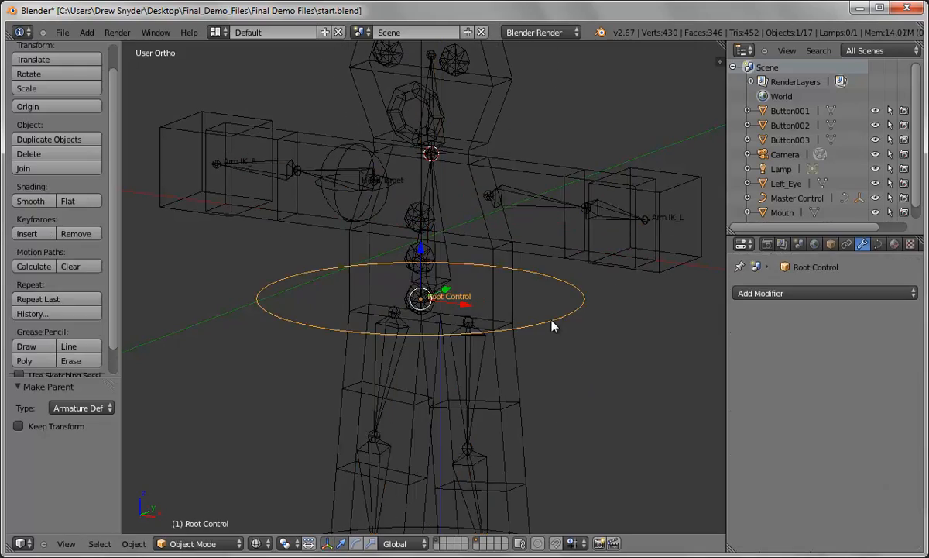
{"action": "key", "text": "g"}
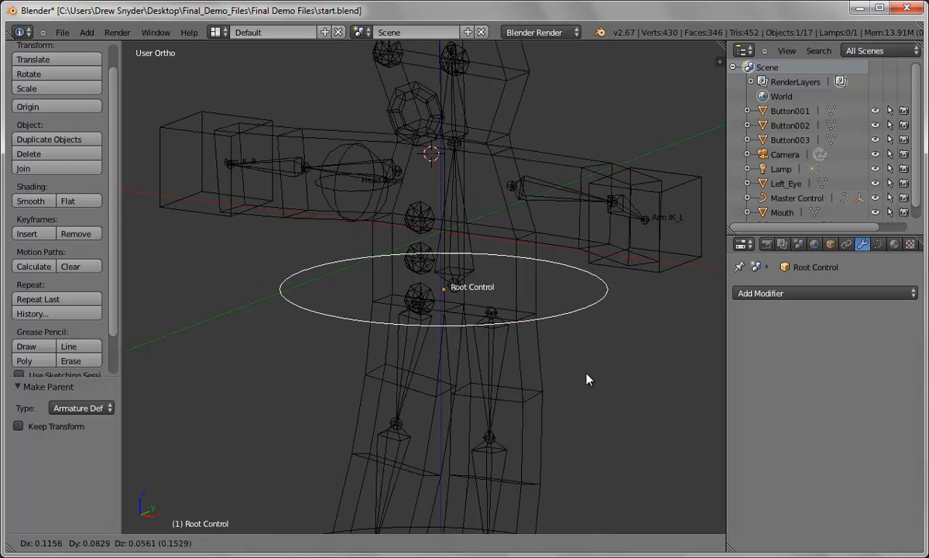
{"action": "right_click", "coordinate": [563, 393]}
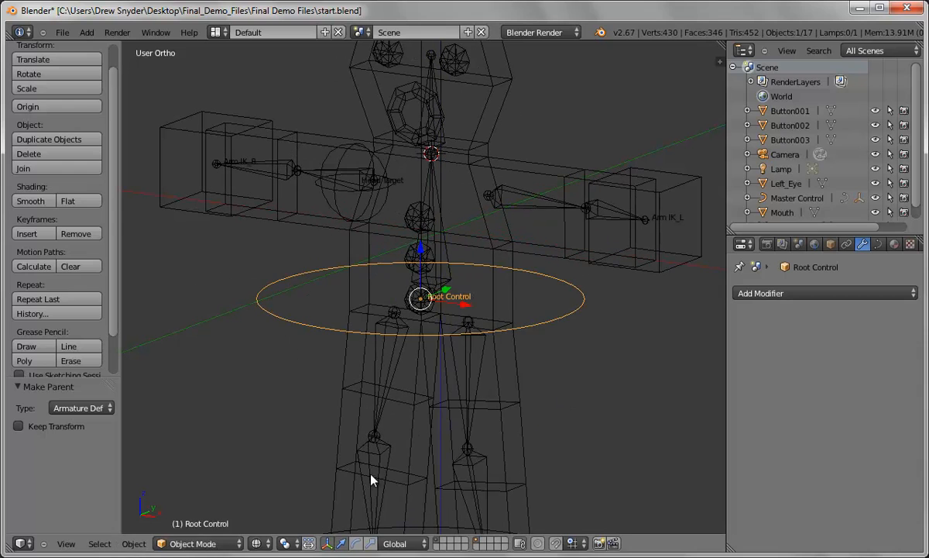
- Switch the viewport to Solid shading and try moving Master Control with the whole character, cancelling the move
{"action": "scroll", "coordinate": [582, 422], "scroll_direction": "down", "scroll_amount": 3}
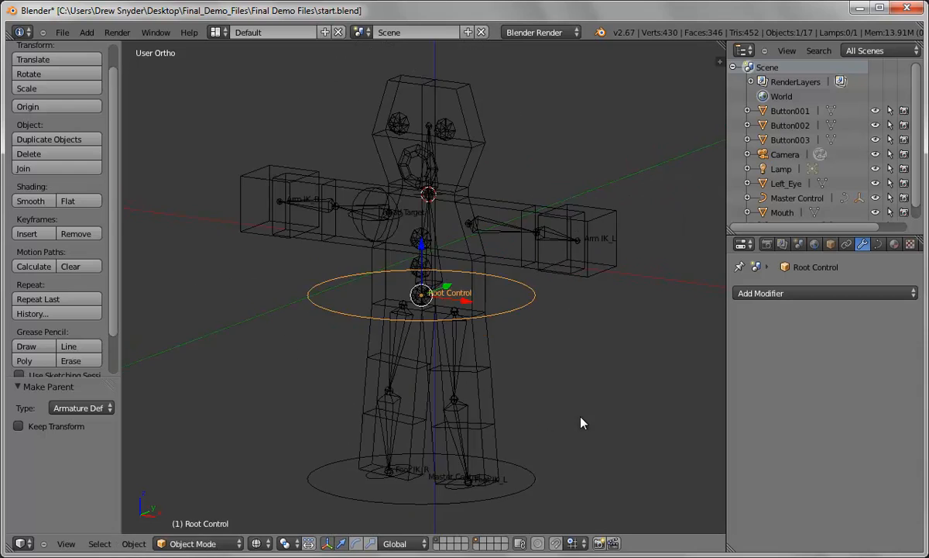
{"action": "left_click", "coordinate": [257, 543]}
{"action": "left_click", "coordinate": [272, 498]}
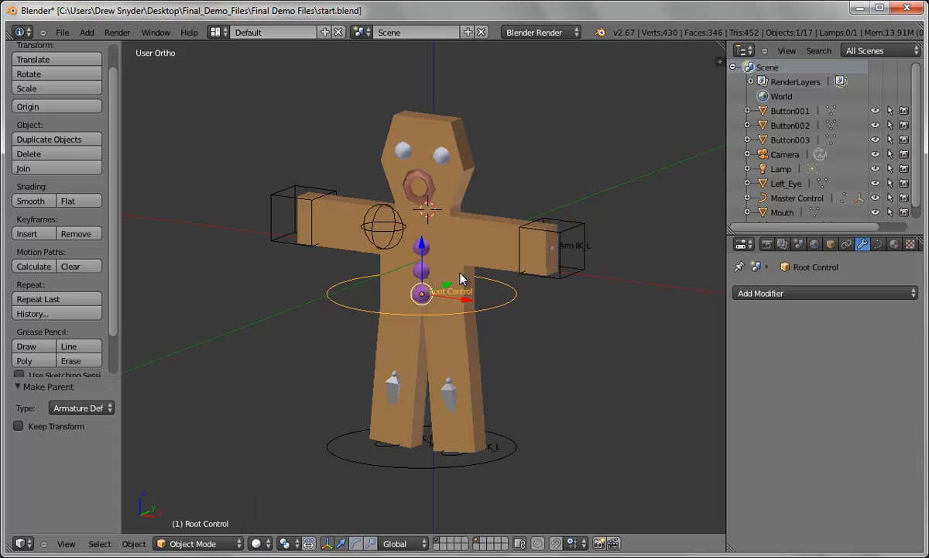
{"action": "right_click", "coordinate": [486, 467]}
{"action": "key", "text": "g"}
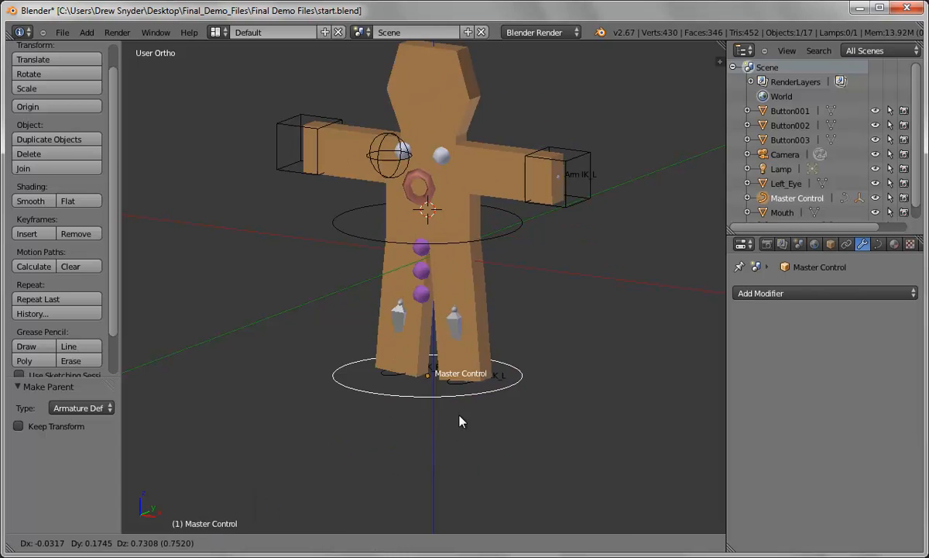
{"action": "right_click", "coordinate": [496, 459]}
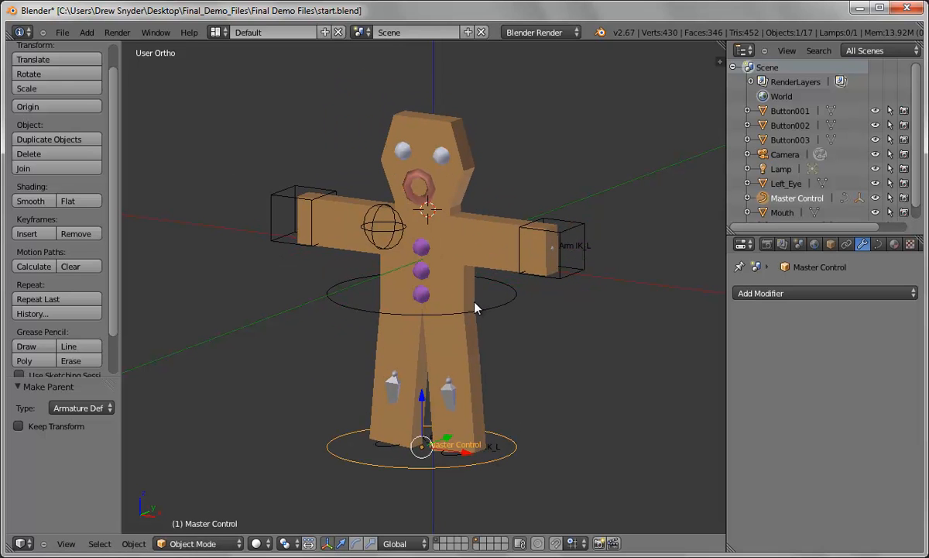
- Return to Wireframe shading and parent Button001, Button002 and Button003 to Armature with the Object parent type
{"action": "left_click", "coordinate": [257, 543]}
{"action": "left_click", "coordinate": [264, 516]}
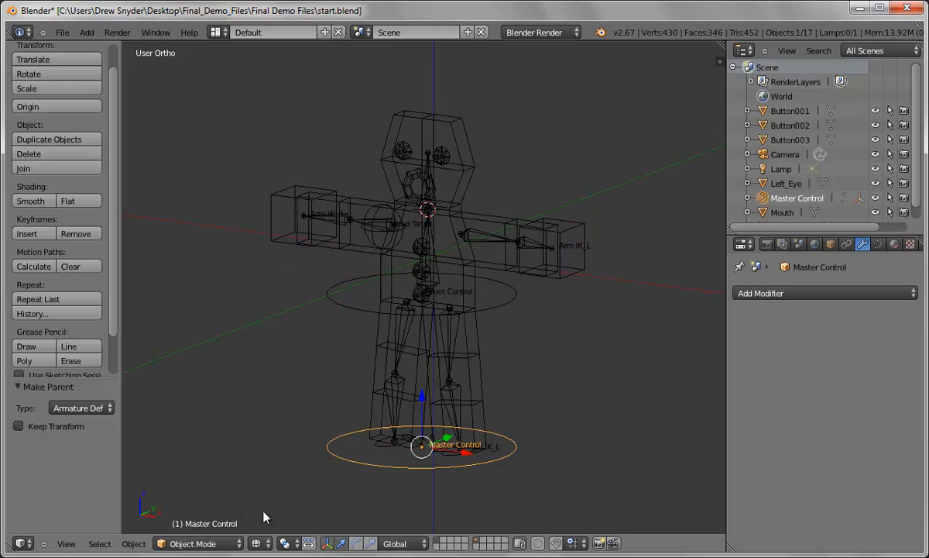
{"action": "right_click", "coordinate": [426, 301]}
{"action": "right_click", "coordinate": [427, 298]}
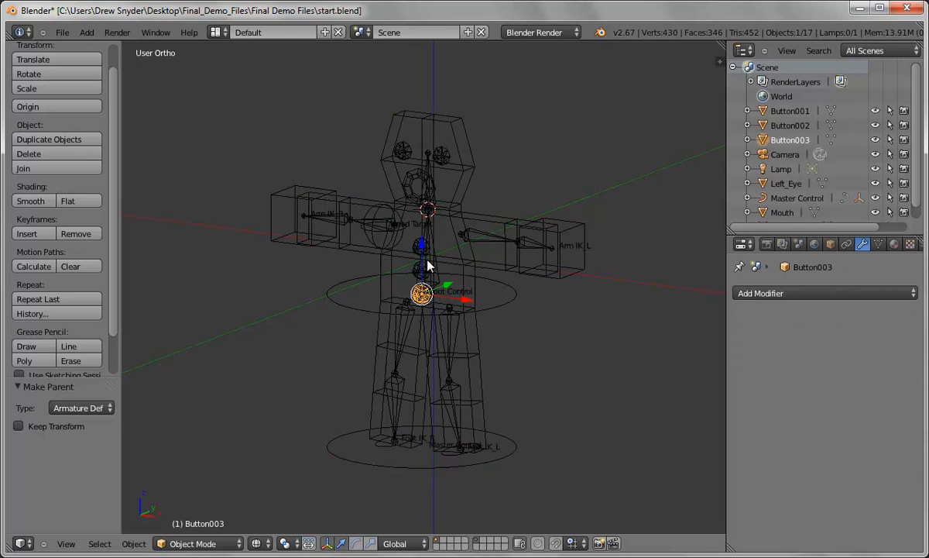
{"action": "right_click", "coordinate": [422, 270], "text": "shift"}
{"action": "right_click", "coordinate": [422, 247], "text": "shift"}
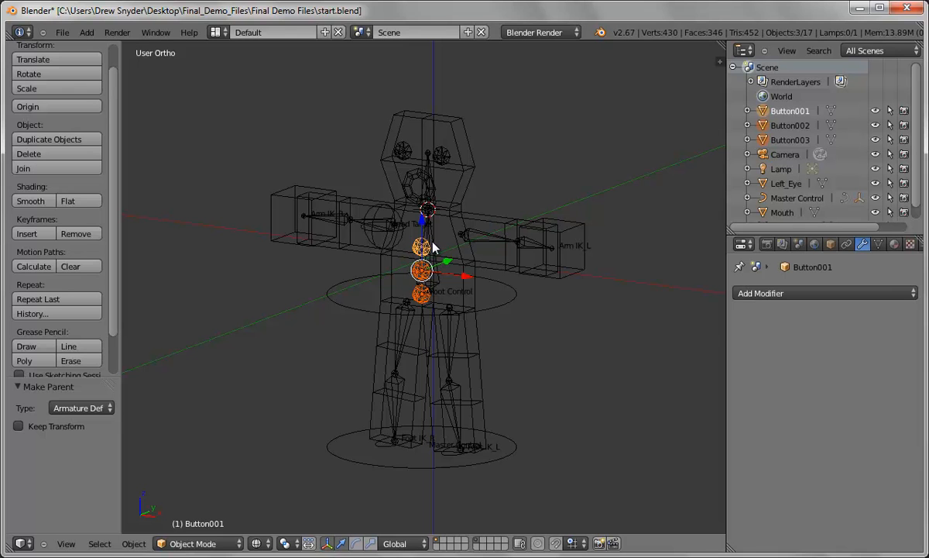
{"action": "right_click", "coordinate": [432, 245], "text": "shift"}
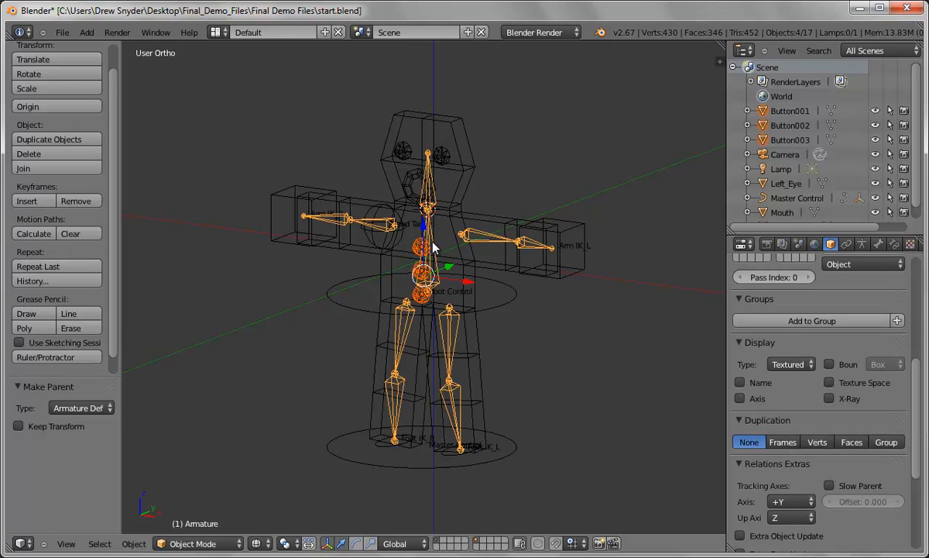
{"action": "left_click", "coordinate": [133, 544]}
{"action": "mouse_move", "coordinate": [154, 266]}
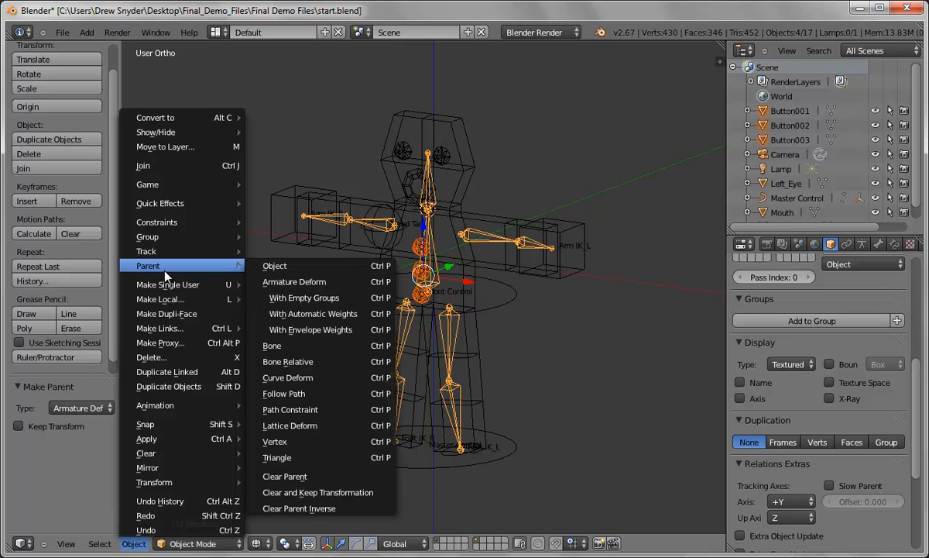
{"action": "left_click", "coordinate": [280, 268]}
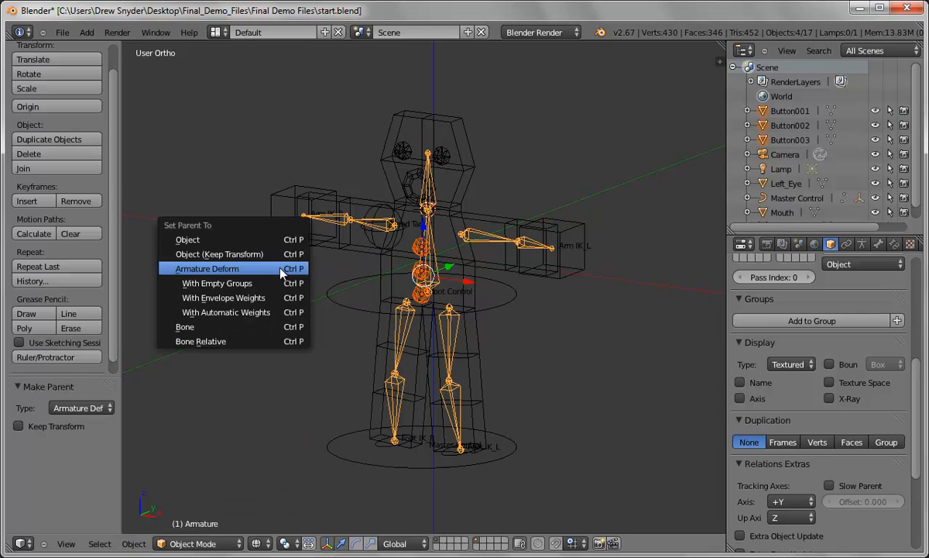
{"action": "left_click", "coordinate": [247, 239]}
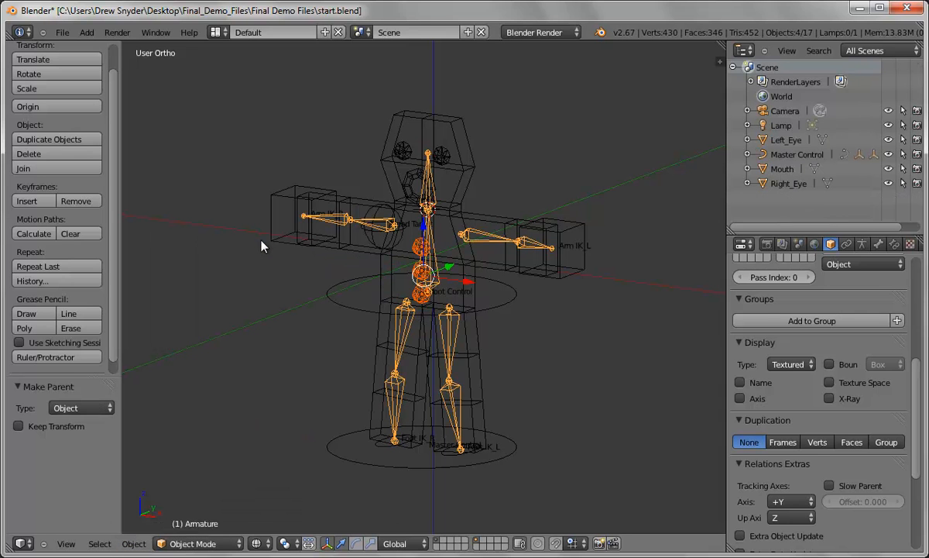
{"action": "right_click", "coordinate": [441, 154]}
{"action": "right_click", "coordinate": [403, 151], "text": "shift"}
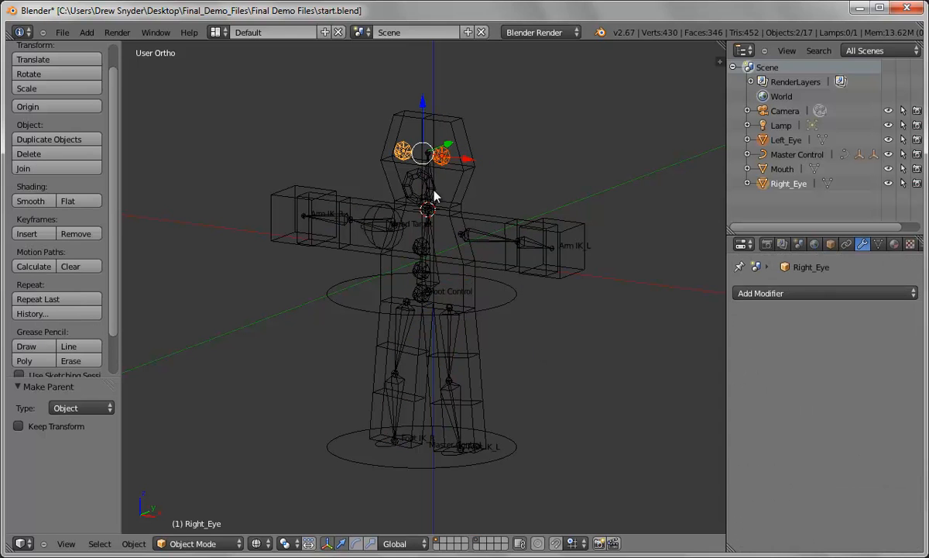
{"action": "scroll", "coordinate": [453, 217], "scroll_direction": "up", "scroll_amount": 2}
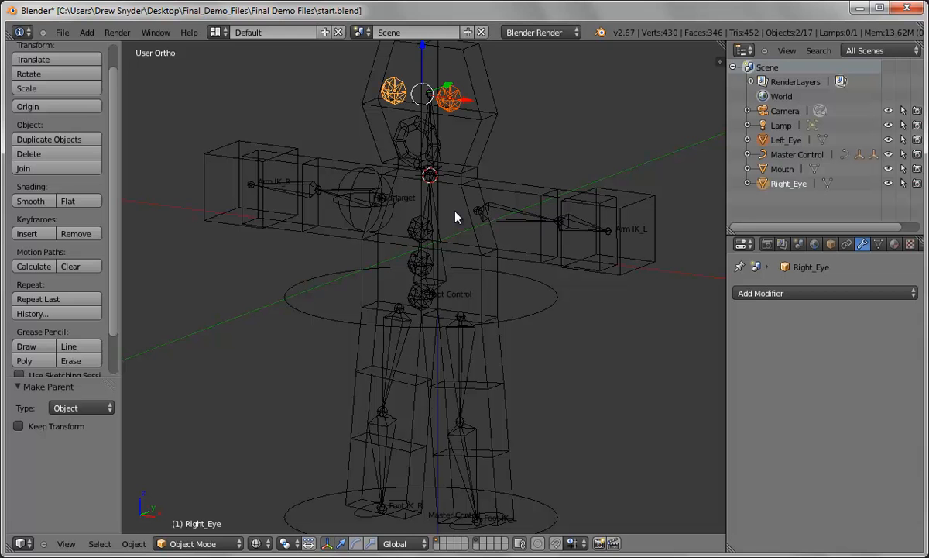
{"action": "right_click", "coordinate": [430, 233]}
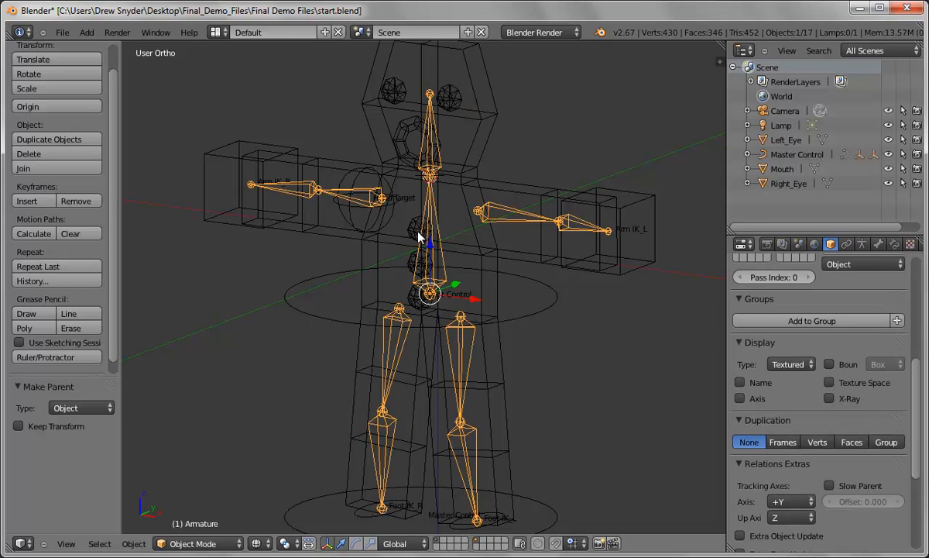
{"action": "right_click", "coordinate": [422, 232]}
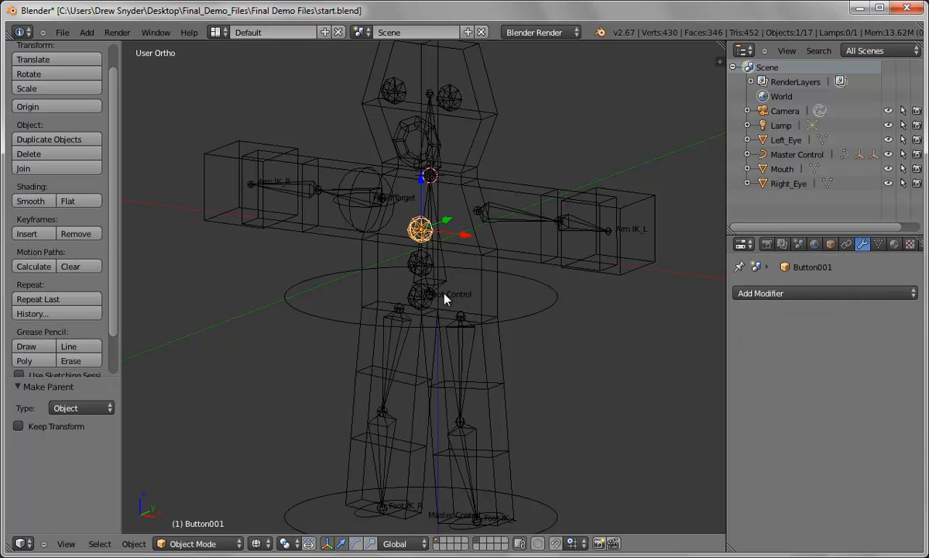
- Test whether the buttons follow Root Control by moving it, cancelling, rotating it with the rotate manipulator, and undoing the rotation
{"action": "right_click", "coordinate": [532, 316]}
{"action": "key", "text": "g"}
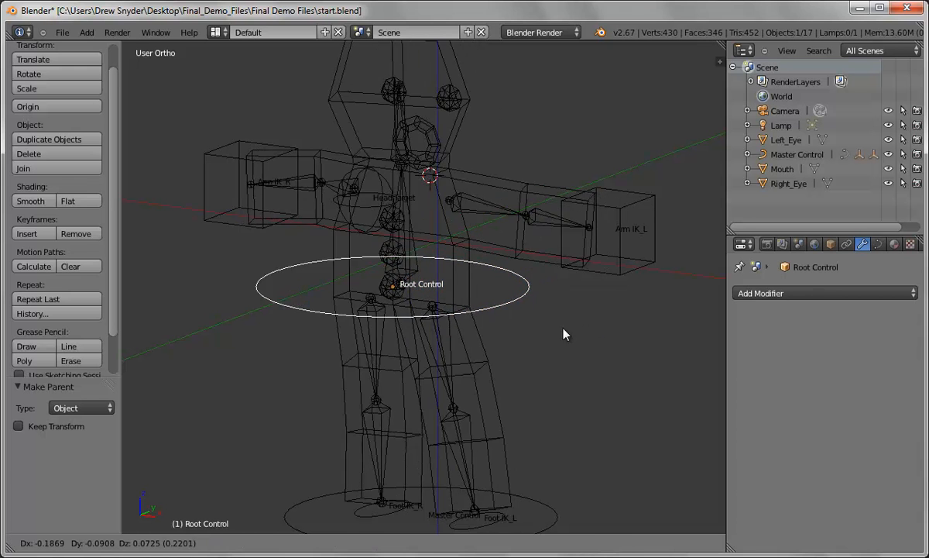
{"action": "right_click", "coordinate": [620, 315]}
{"action": "left_click", "coordinate": [355, 543]}
{"action": "left_click_drag", "start_coordinate": [400, 274], "coordinate": [405, 251]}
{"action": "key", "text": "ctrl+z"}
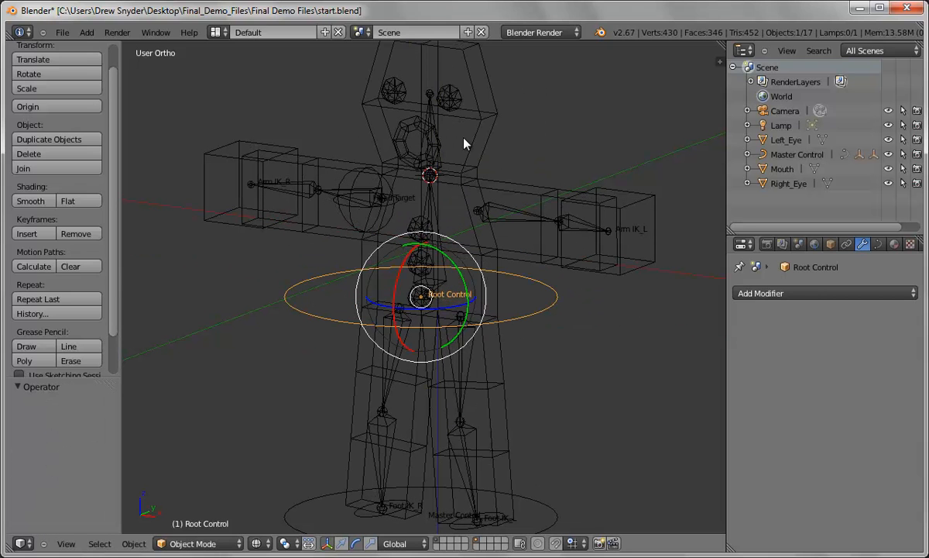
- Add a Child Of constraint to Left_Eye with target Armature and bone Head Bone, and set its inverse
{"action": "right_click", "coordinate": [431, 119]}
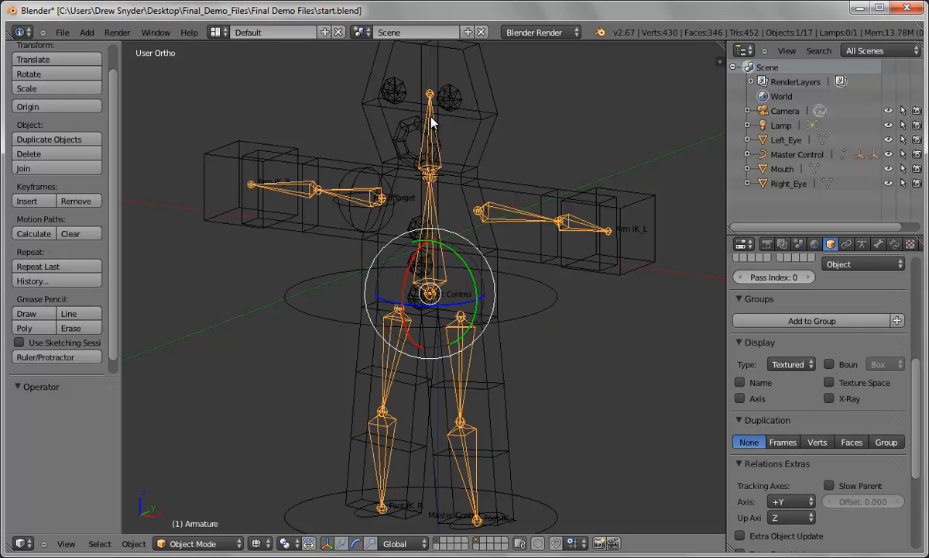
{"action": "right_click", "coordinate": [450, 100]}
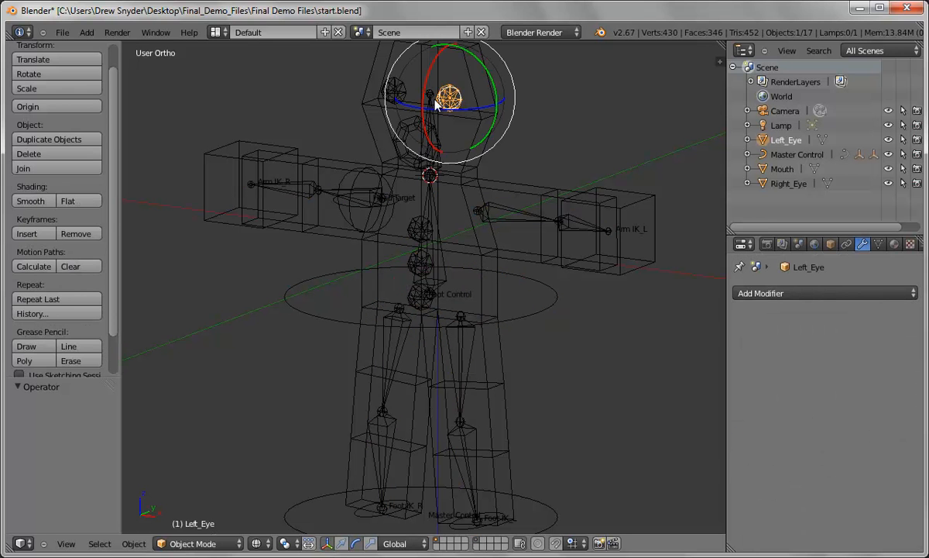
{"action": "left_click", "coordinate": [846, 245]}
{"action": "left_click", "coordinate": [847, 293]}
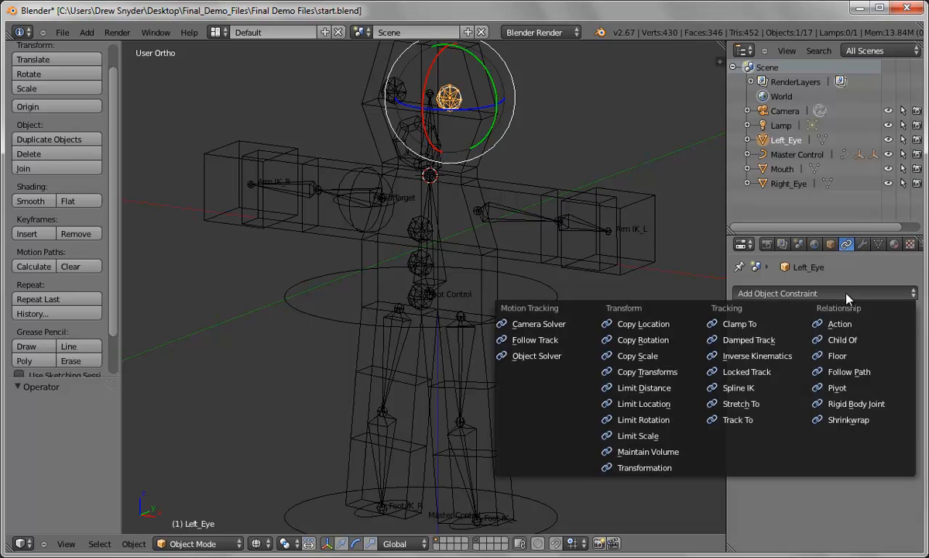
{"action": "left_click", "coordinate": [844, 341]}
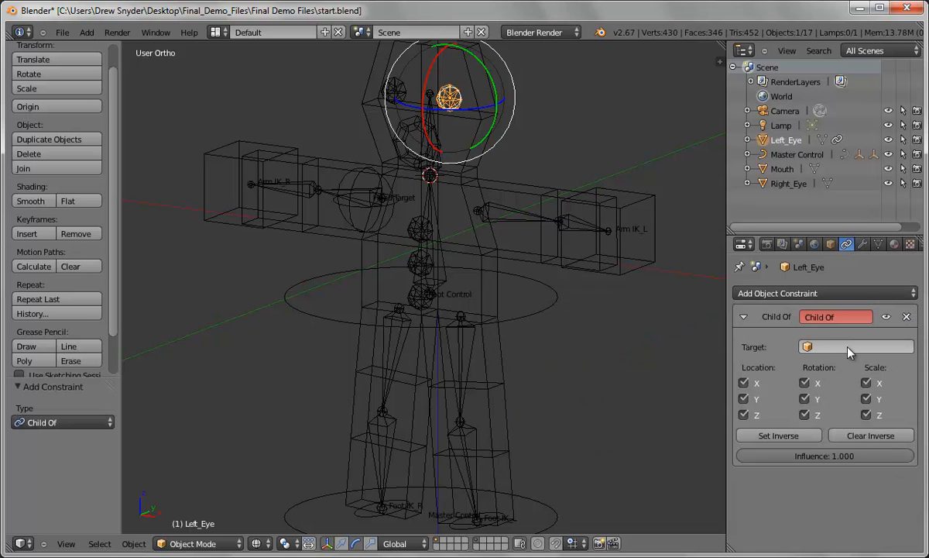
{"action": "left_click", "coordinate": [847, 348]}
{"action": "left_click", "coordinate": [824, 396]}
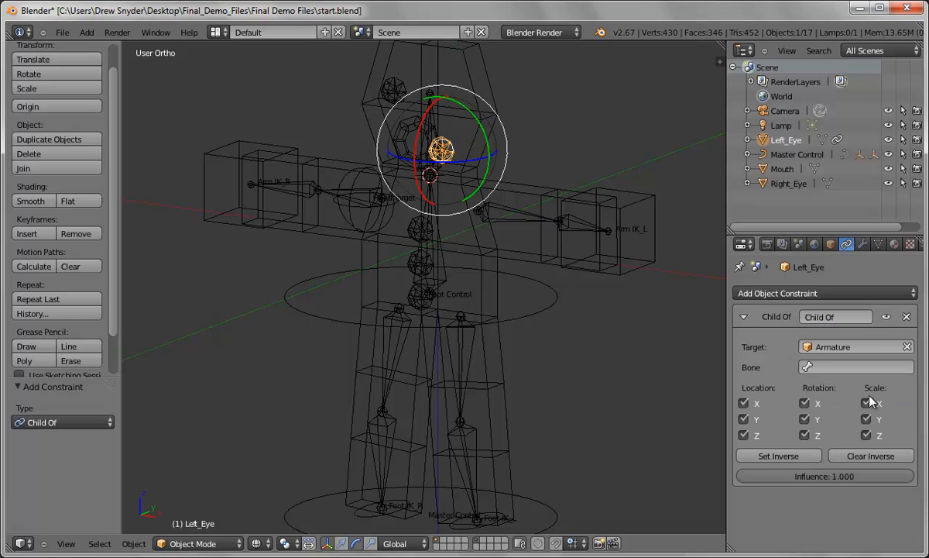
{"action": "left_click", "coordinate": [840, 369]}
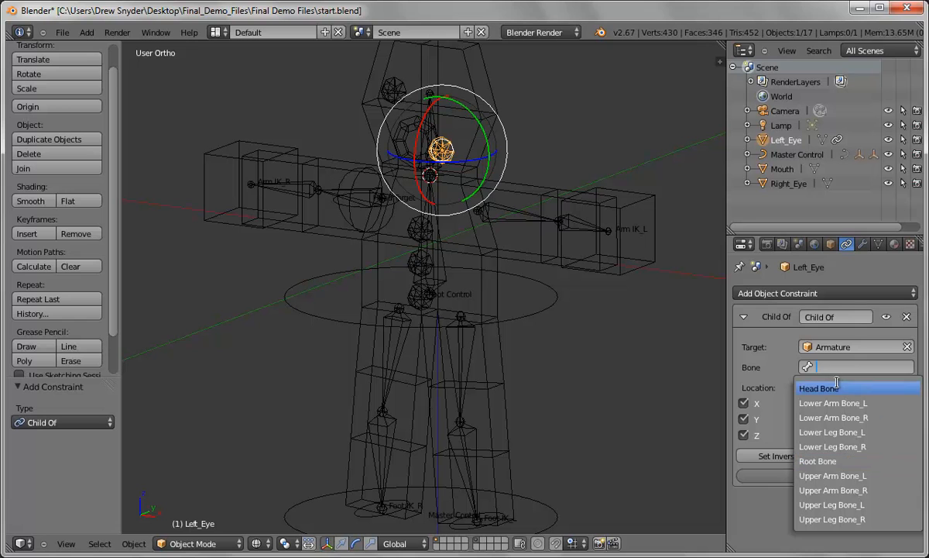
{"action": "left_click", "coordinate": [837, 384]}
{"action": "left_click", "coordinate": [772, 456]}
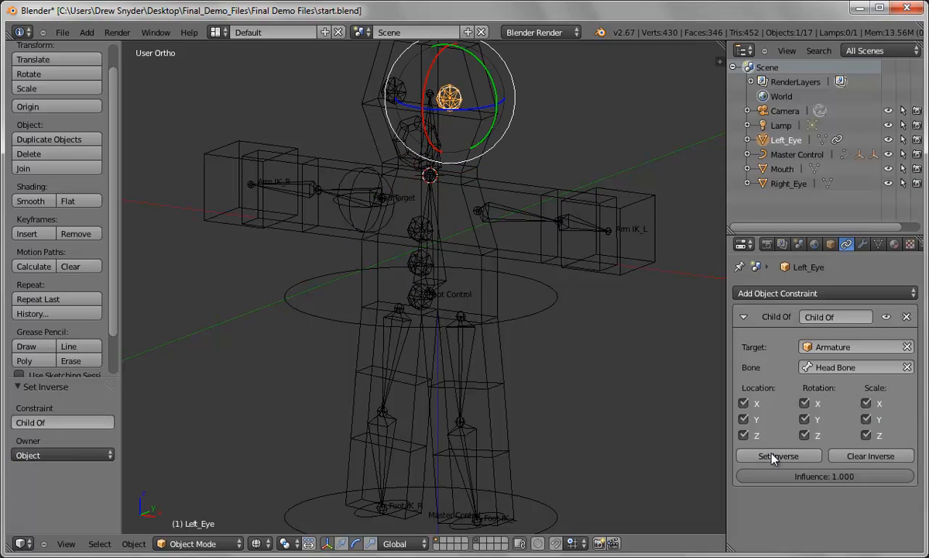
- Give Right_Eye a Child Of constraint targeting Armature's Head Bone and set its inverse
{"action": "right_click", "coordinate": [399, 91]}
{"action": "left_click", "coordinate": [775, 294]}
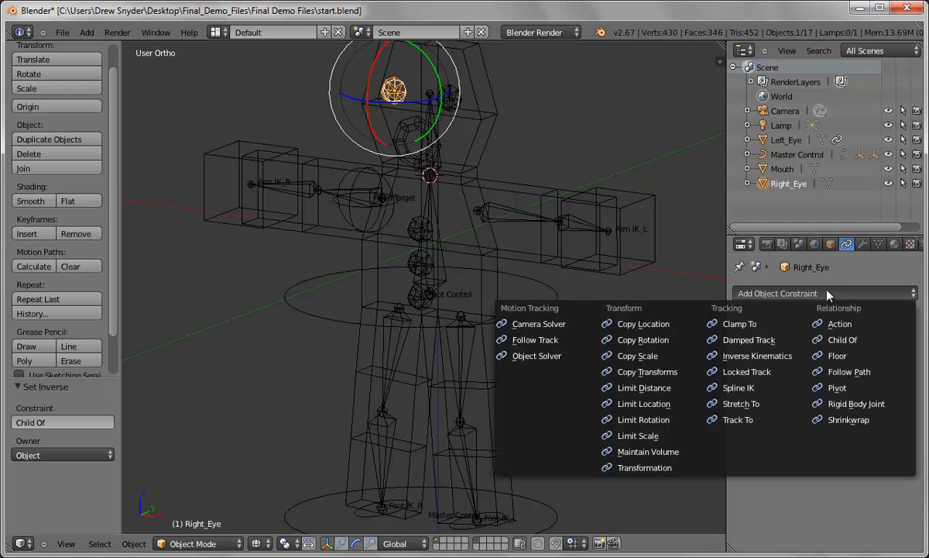
{"action": "left_click", "coordinate": [833, 341]}
{"action": "left_click", "coordinate": [834, 346]}
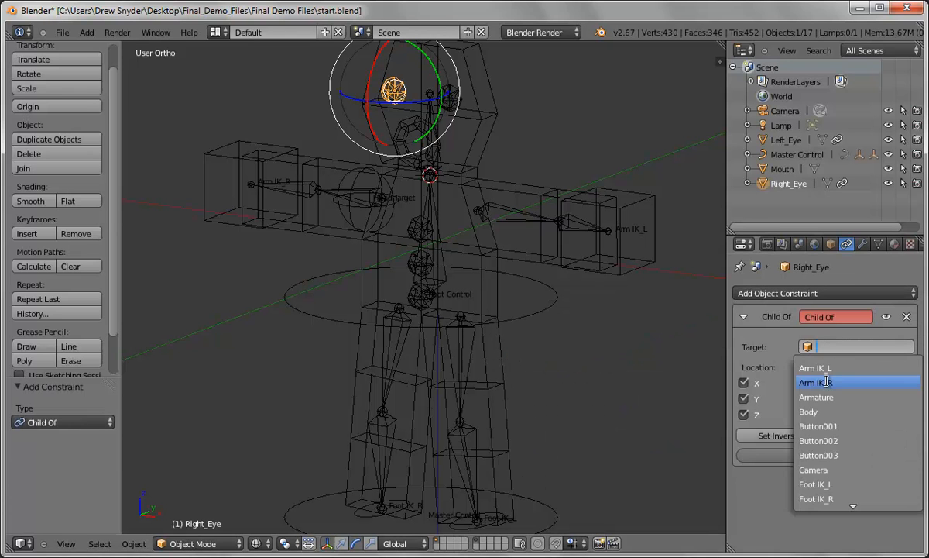
{"action": "left_click", "coordinate": [821, 396]}
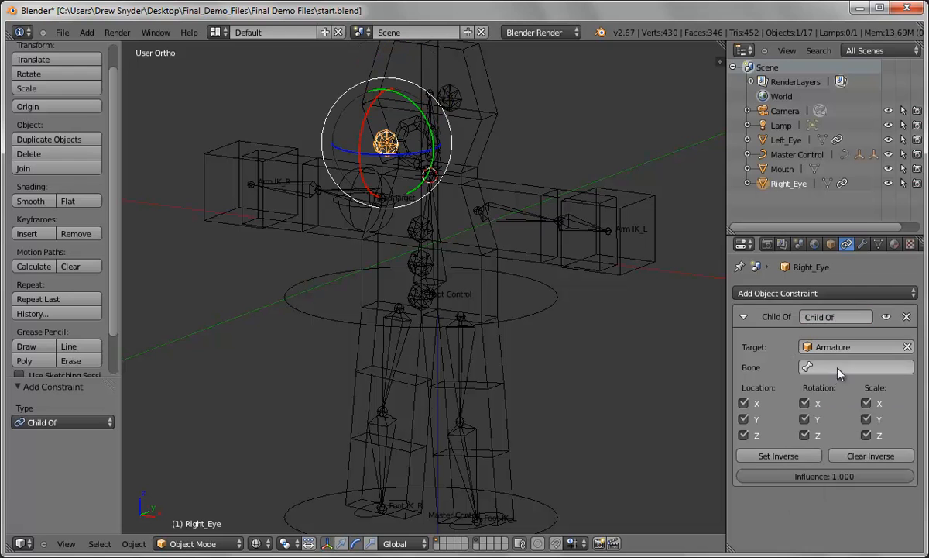
{"action": "left_click", "coordinate": [834, 367]}
{"action": "left_click", "coordinate": [818, 388]}
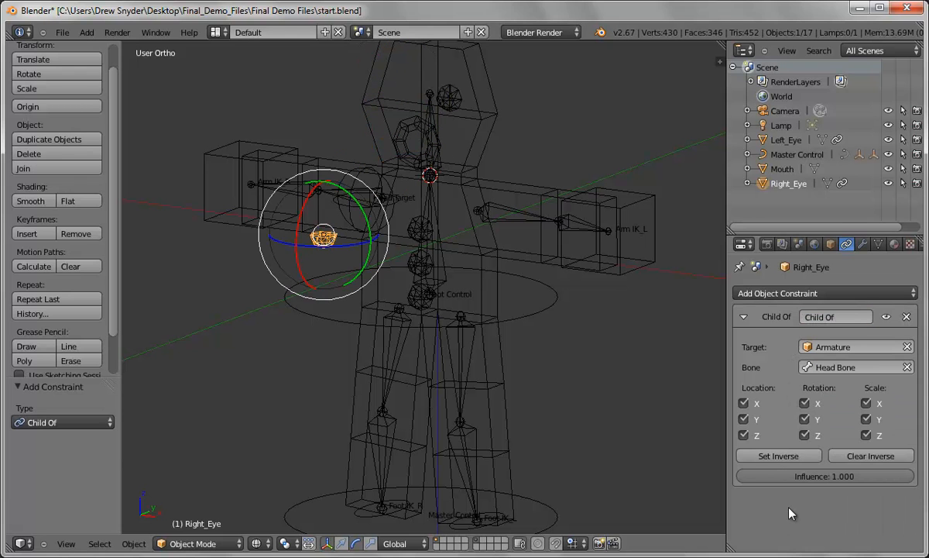
{"action": "left_click", "coordinate": [786, 457]}
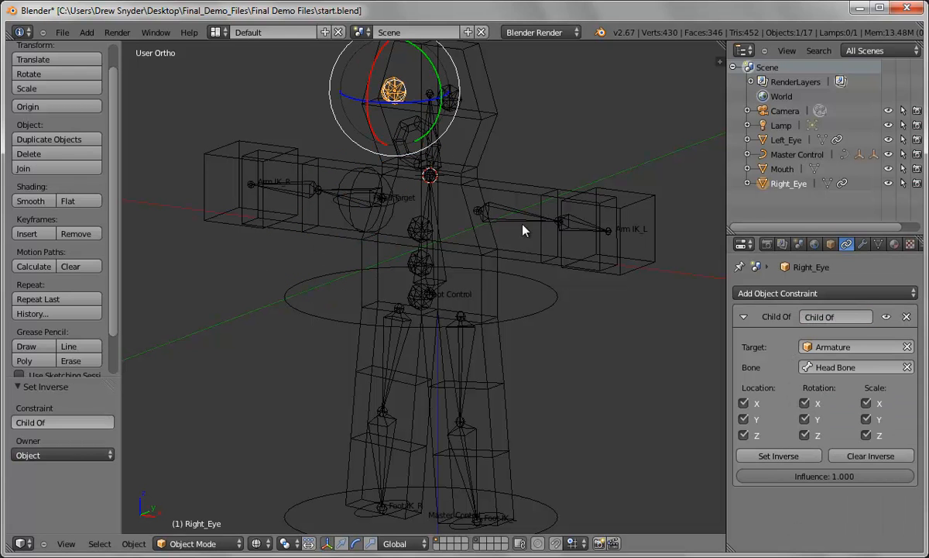
- Constrain Mouth to Armature's Head Bone with a Child Of constraint and set its inverse
{"action": "right_click", "coordinate": [412, 132]}
{"action": "left_click", "coordinate": [814, 295]}
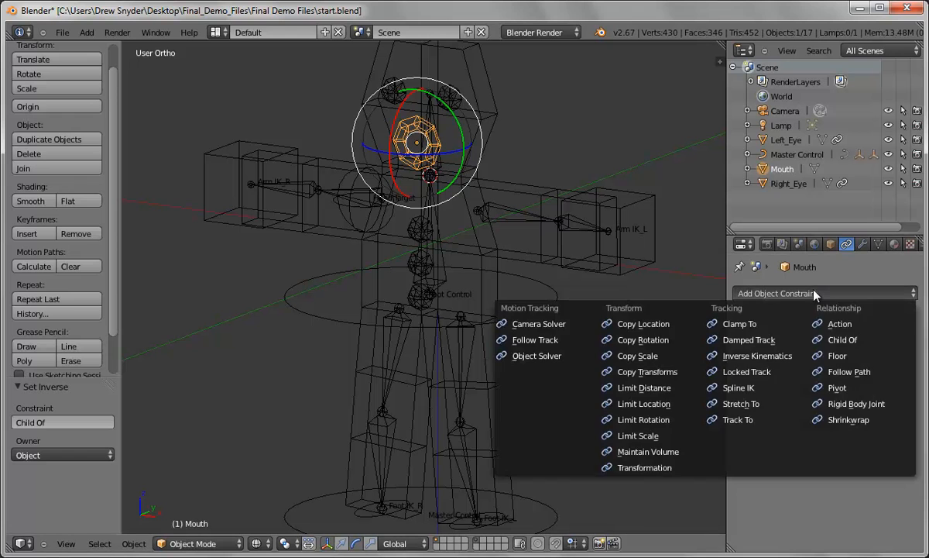
{"action": "left_click", "coordinate": [847, 341]}
{"action": "left_click", "coordinate": [844, 345]}
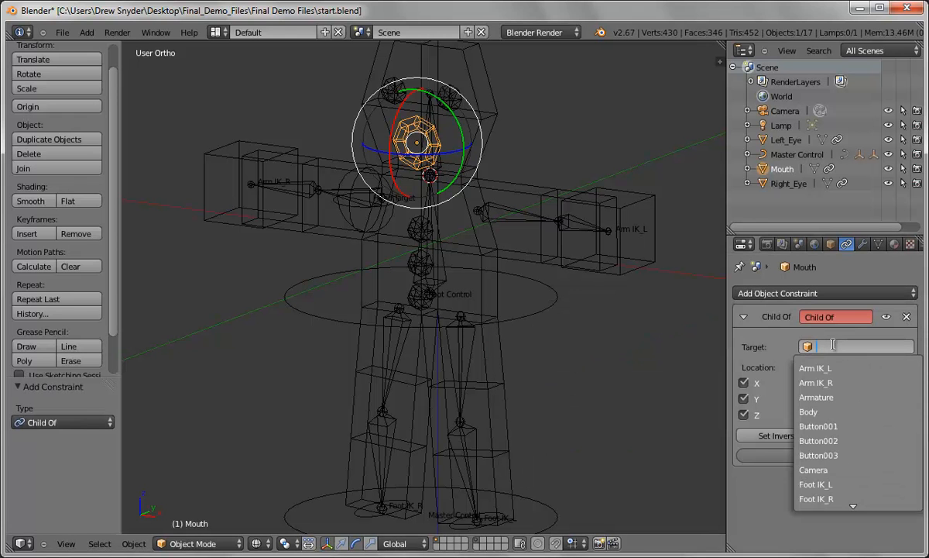
{"action": "left_click", "coordinate": [831, 399]}
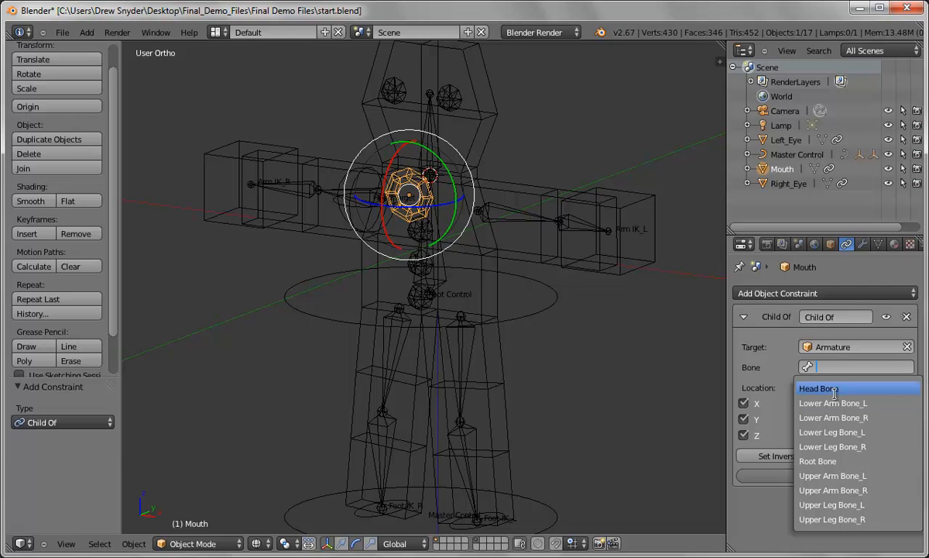
{"action": "left_click", "coordinate": [819, 388]}
{"action": "left_click", "coordinate": [770, 455]}
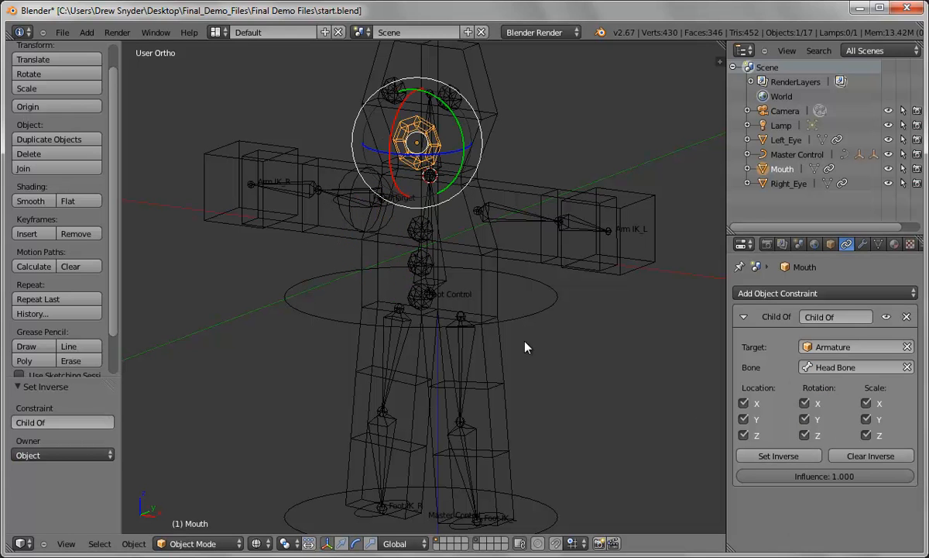
- Switch the viewport to Solid shading and test whether the eyes and mouth follow Root Control by moving it, without keeping the move
{"action": "left_click", "coordinate": [256, 543]}
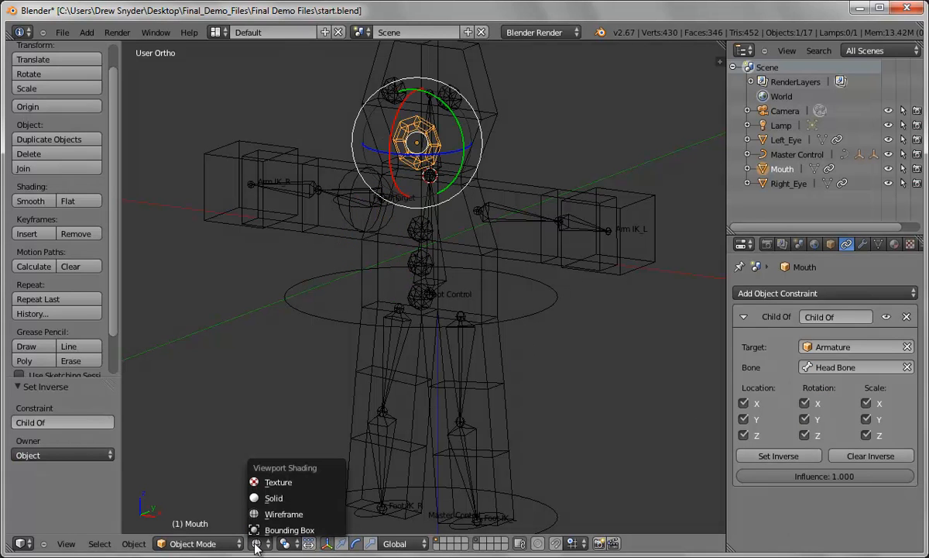
{"action": "left_click", "coordinate": [267, 498]}
{"action": "scroll", "coordinate": [488, 263], "scroll_direction": "down", "scroll_amount": 2}
{"action": "middle_click_drag", "start_coordinate": [488, 263], "coordinate": [491, 326]}
{"action": "right_click", "coordinate": [486, 315]}
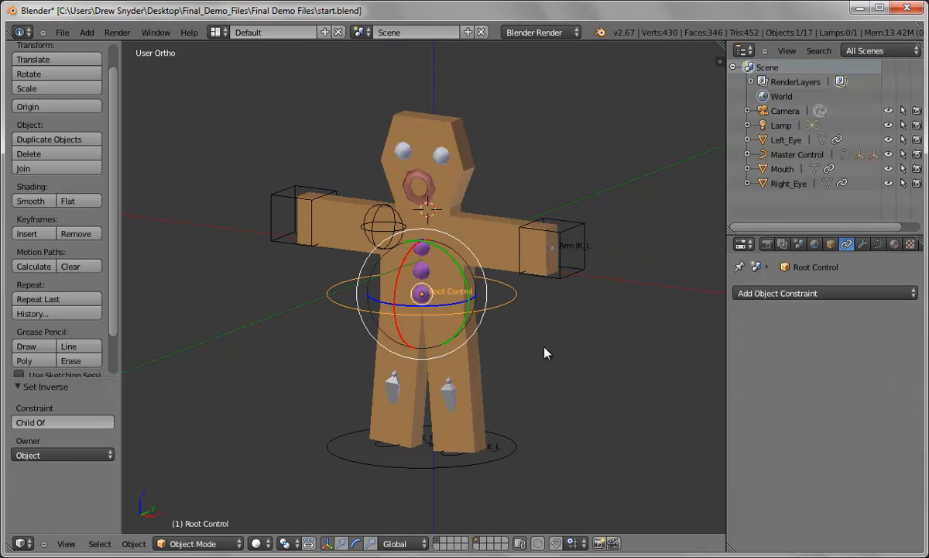
{"action": "key", "text": "g"}
{"action": "left_click", "coordinate": [519, 367]}
{"action": "scroll", "coordinate": [549, 365], "scroll_direction": "up", "scroll_amount": 3}
{"action": "scroll", "coordinate": [547, 361], "scroll_direction": "down", "scroll_amount": 2}
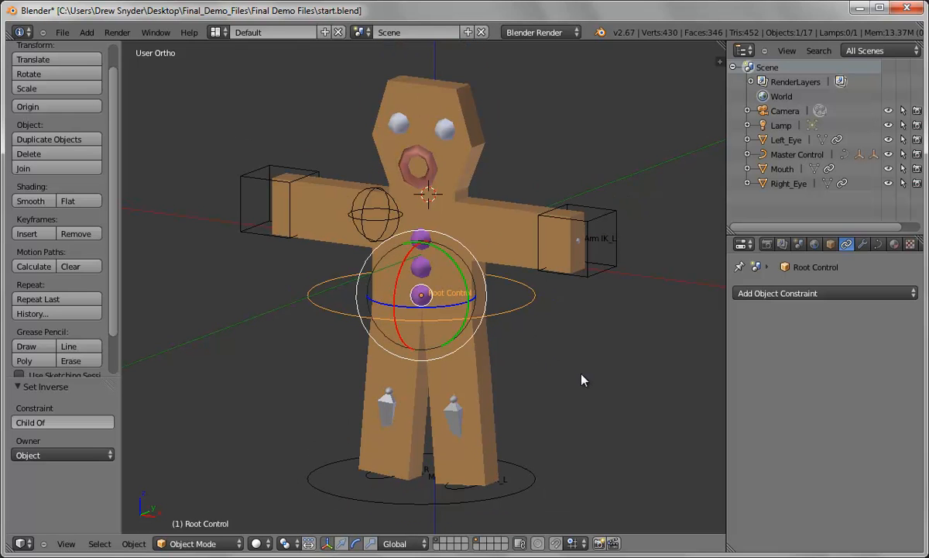
- Add a Basis shape key and a second key named Smile to Mouth, keeping the Smile shape pinned
{"action": "right_click", "coordinate": [427, 178]}
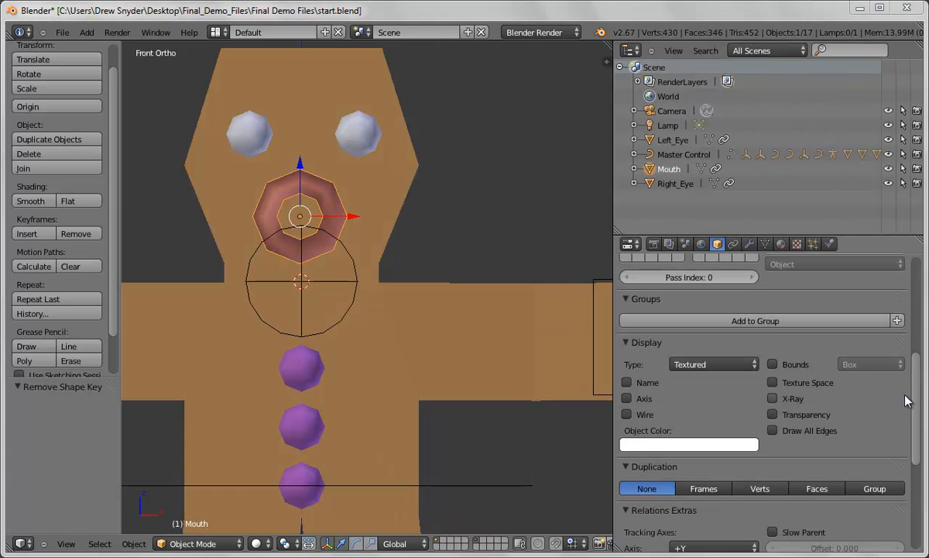
{"action": "scroll", "coordinate": [911, 324], "scroll_direction": "up", "scroll_amount": 6}
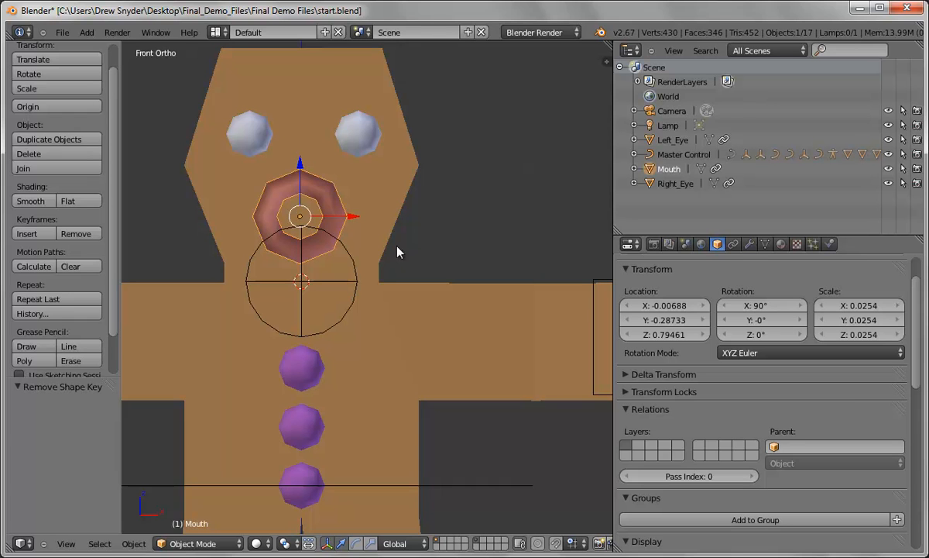
{"action": "left_click", "coordinate": [765, 244]}
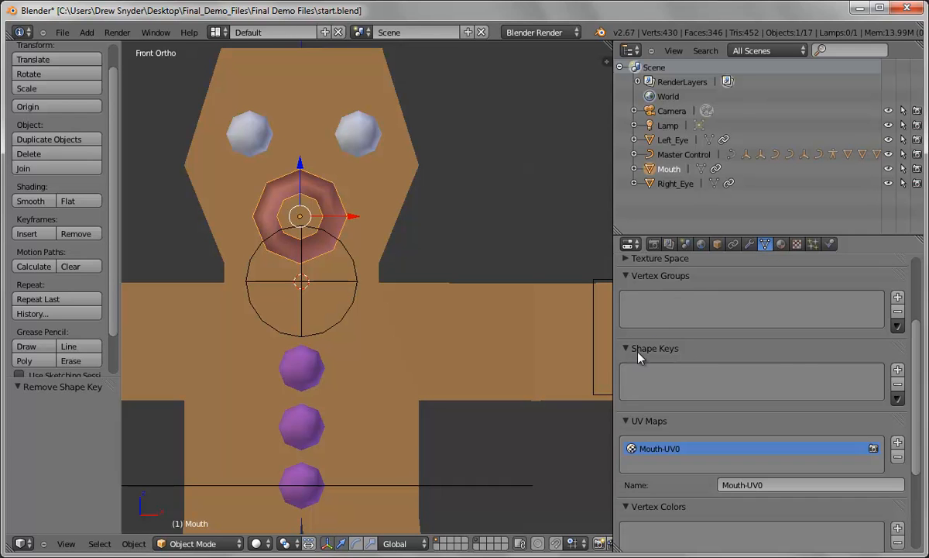
{"action": "left_click", "coordinate": [897, 370]}
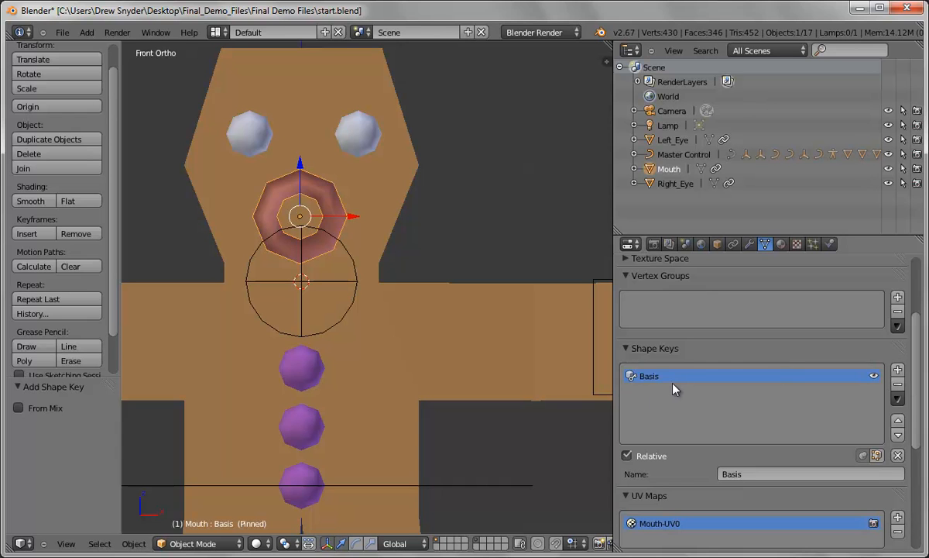
{"action": "left_click", "coordinate": [898, 371]}
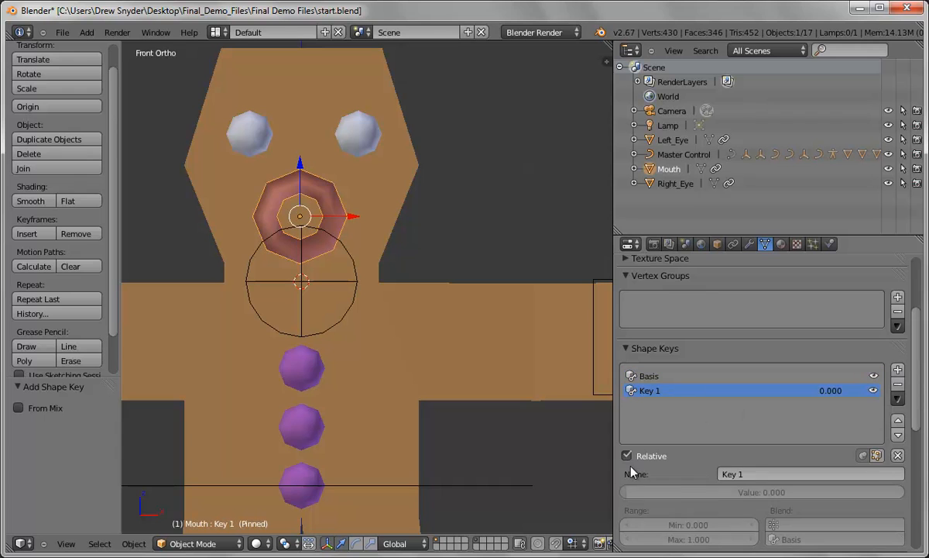
{"action": "left_click", "coordinate": [759, 475]}
{"action": "type", "text": "Smile"}
{"action": "key", "text": "Return"}
{"action": "left_click", "coordinate": [862, 456]}
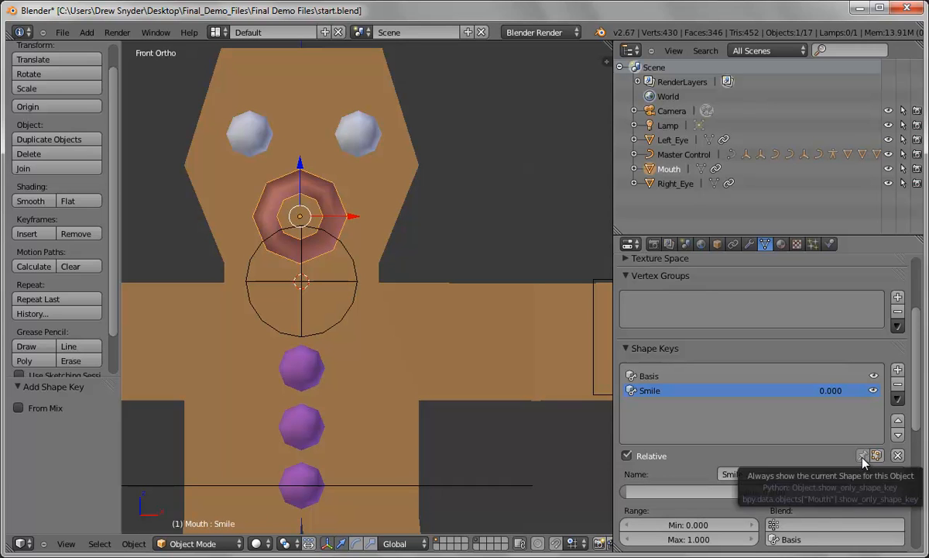
{"action": "left_click", "coordinate": [863, 457]}
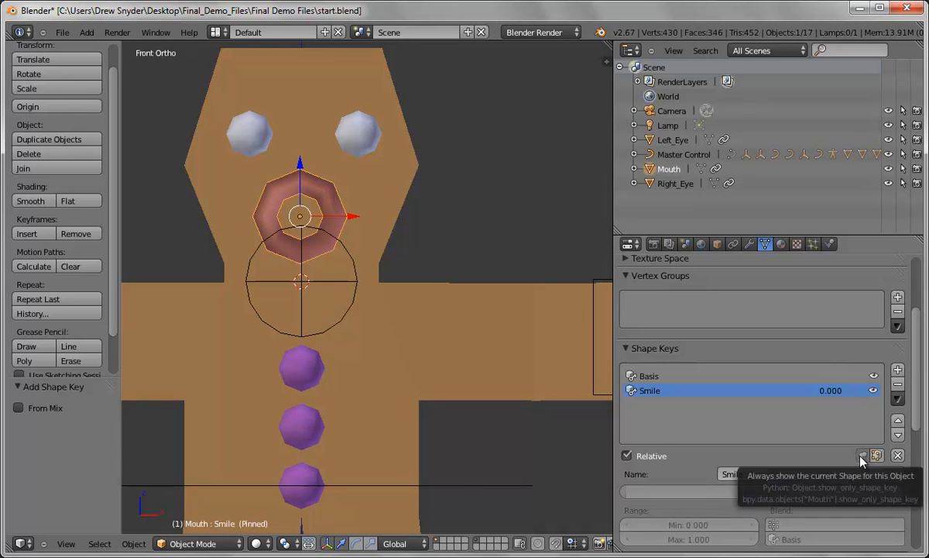
- Enter Edit Mode on Mouth and lower the top-centre vertices about 0.07 for the Smile key
{"action": "left_click", "coordinate": [217, 543]}
{"action": "left_click", "coordinate": [192, 515]}
{"action": "scroll", "coordinate": [346, 174], "scroll_direction": "up", "scroll_amount": 3}
{"action": "key", "text": "b"}
{"action": "left_click_drag", "start_coordinate": [242, 72], "coordinate": [264, 158]}
{"action": "key", "text": "g"}
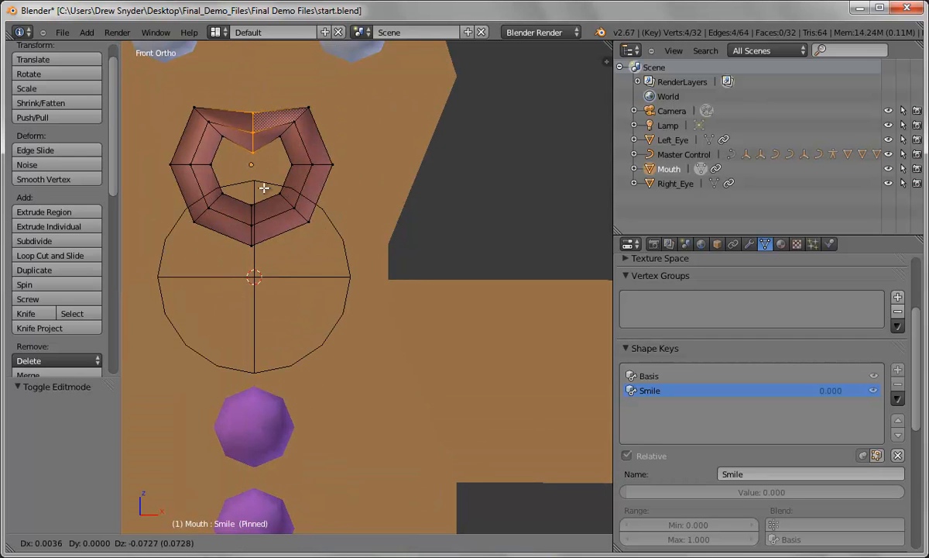
{"action": "left_click", "coordinate": [264, 188]}
- Select the vertices of the mouth's lower lip and raise them to narrow the opening
{"action": "key", "text": "a"}
{"action": "key", "text": "b"}
{"action": "left_click_drag", "start_coordinate": [154, 177], "coordinate": [354, 249]}
{"action": "key", "text": "g"}
{"action": "left_click", "coordinate": [230, 128]}
- Pull the mouth corner on the positive X side outward about 0.1 along X and raise it 0.06 along Z
{"action": "key", "text": "a"}
{"action": "key", "text": "b"}
{"action": "left_click_drag", "start_coordinate": [376, 141], "coordinate": [264, 167]}
{"action": "key", "text": "g"}
{"action": "key", "text": "x"}
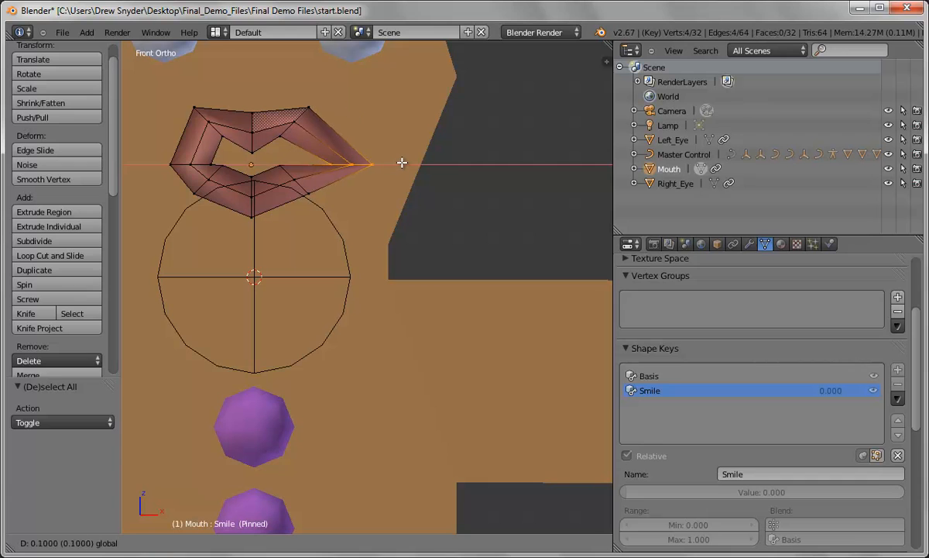
{"action": "left_click", "coordinate": [350, 110]}
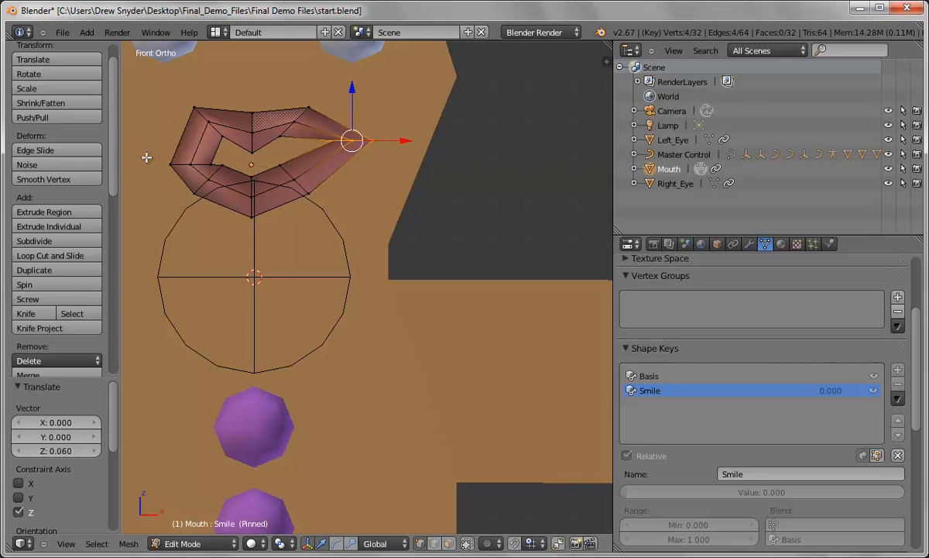
- Pull the mouth corner on the negative X side outward by -0.105 along X and raise it slightly along Z
{"action": "key", "text": "a"}
{"action": "key", "text": "b"}
{"action": "left_click_drag", "start_coordinate": [145, 156], "coordinate": [208, 165]}
{"action": "key", "text": "g"}
{"action": "key", "text": "x"}
{"action": "left_click", "coordinate": [203, 164]}
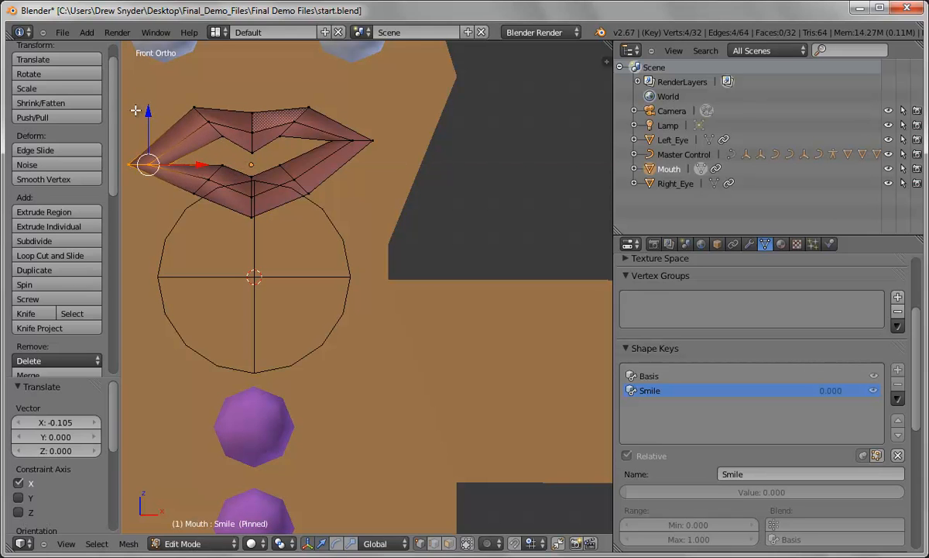
{"action": "key", "text": "g"}
{"action": "key", "text": "z"}
{"action": "left_click", "coordinate": [140, 98]}
- Select the mouth's upper-lip vertices between the corners and lower them slightly to flatten the lip
{"action": "key", "text": "a"}
{"action": "key", "text": "b"}
{"action": "left_click_drag", "start_coordinate": [181, 87], "coordinate": [301, 145]}
{"action": "left_click_drag", "start_coordinate": [251, 71], "coordinate": [273, 85]}
{"action": "key", "text": "a"}
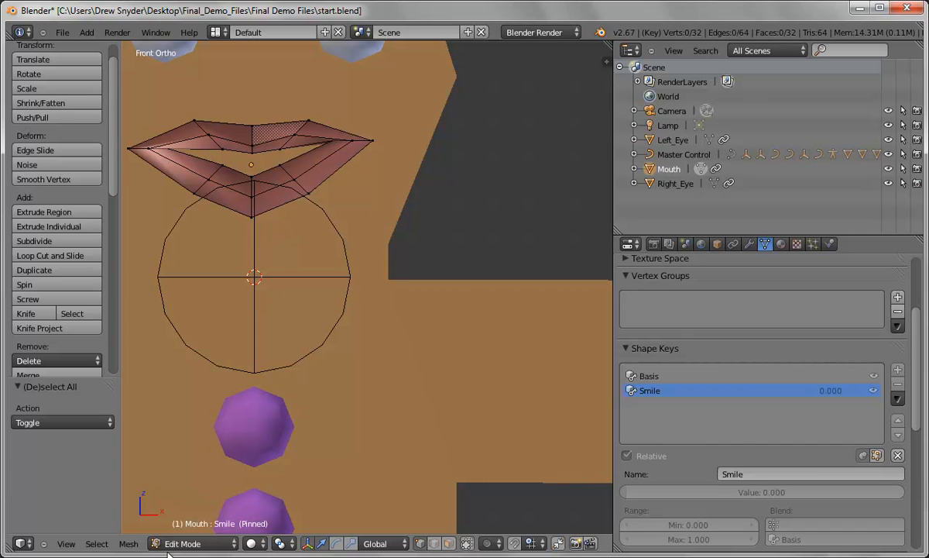
- Turn off the Smile key's pinned display and return Mouth to Object Mode
{"action": "left_click", "coordinate": [876, 456]}
{"action": "left_click", "coordinate": [193, 543]}
{"action": "left_click", "coordinate": [193, 532]}
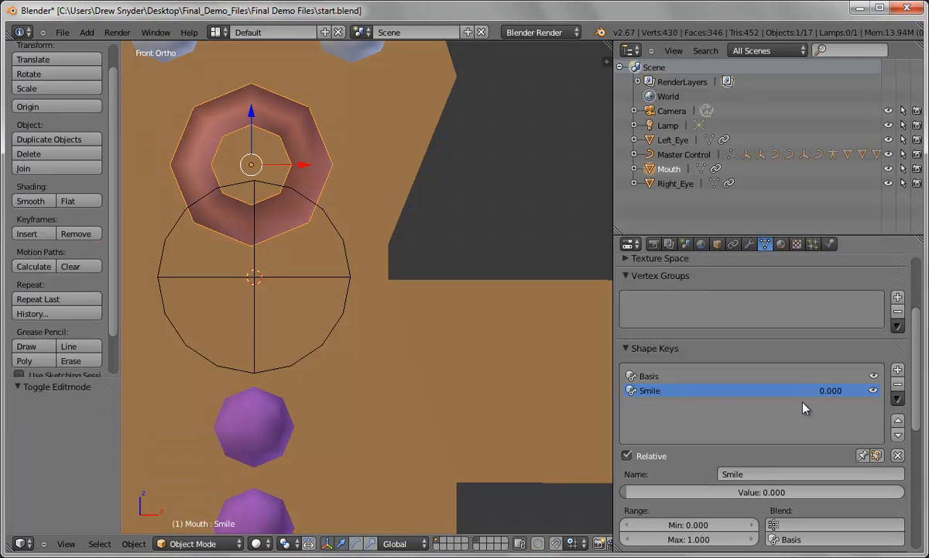
- Set the value of Mouth's Smile shape key to 0.727
{"action": "left_click", "coordinate": [655, 377]}
{"action": "left_click", "coordinate": [653, 390]}
{"action": "left_click_drag", "start_coordinate": [626, 493], "coordinate": [821, 497]}
{"action": "right_click", "coordinate": [821, 497]}
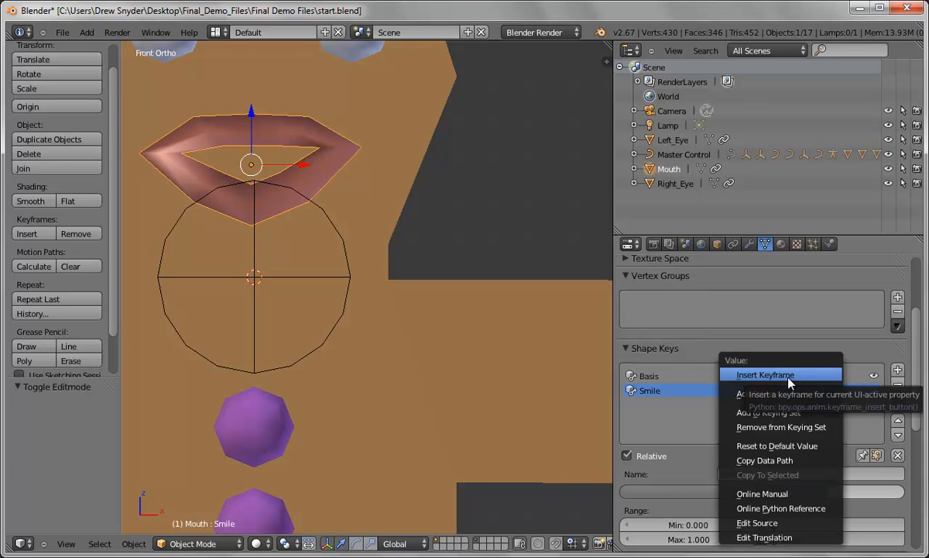
- Change the Outliner area into a DopeSheet editor listing the Smile shape key
{"action": "left_click", "coordinate": [631, 50]}
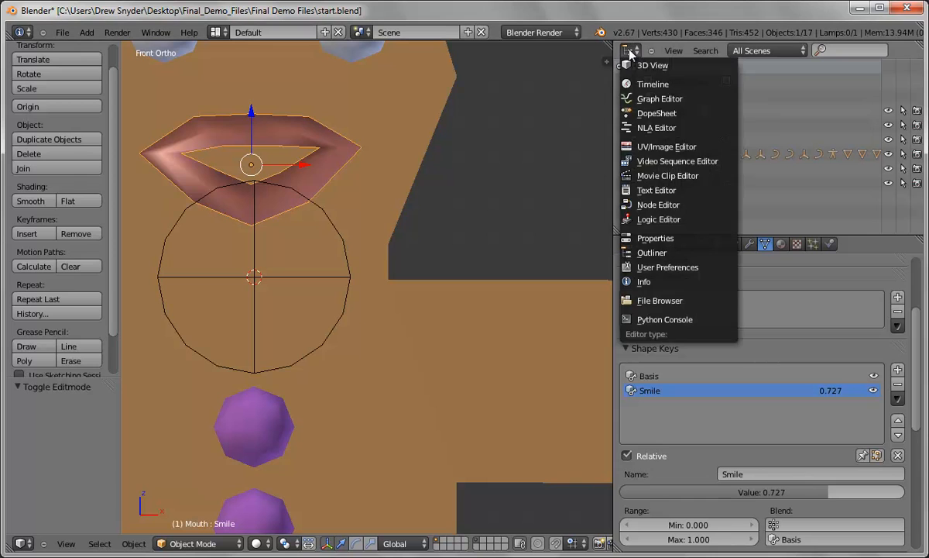
{"action": "left_click", "coordinate": [654, 113]}
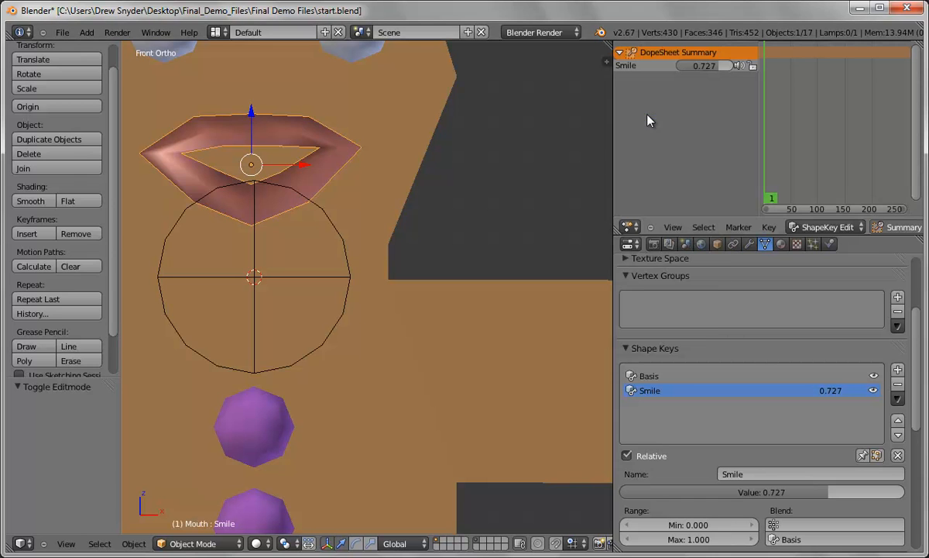
- Switch the animation editor to DopeSheet mode and back to ShapeKey Editor mode
{"action": "left_click", "coordinate": [802, 227]}
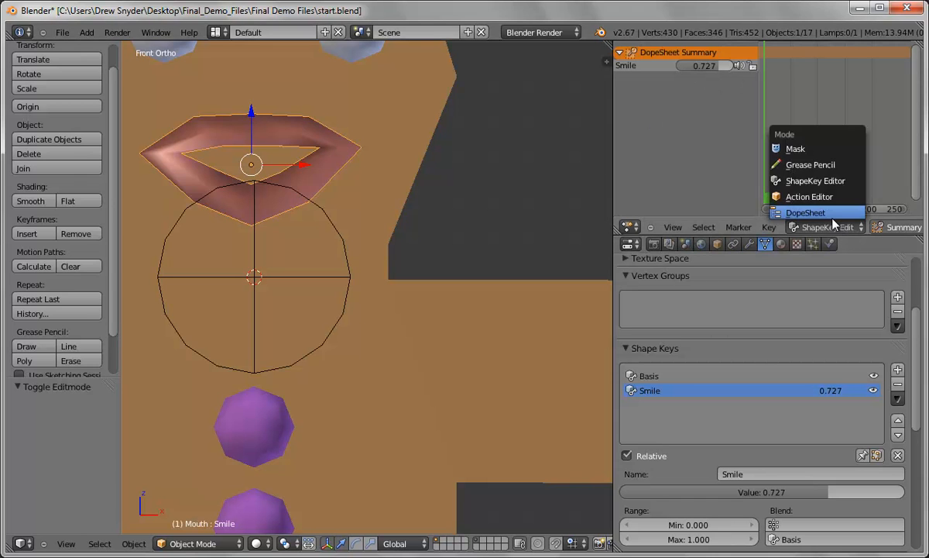
{"action": "left_click", "coordinate": [783, 209]}
{"action": "left_click", "coordinate": [856, 227]}
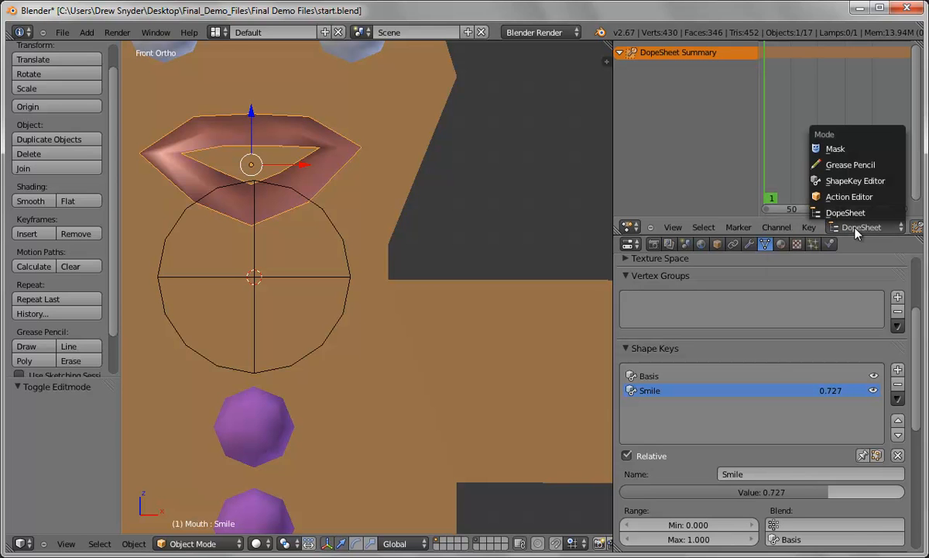
{"action": "left_click", "coordinate": [849, 183]}
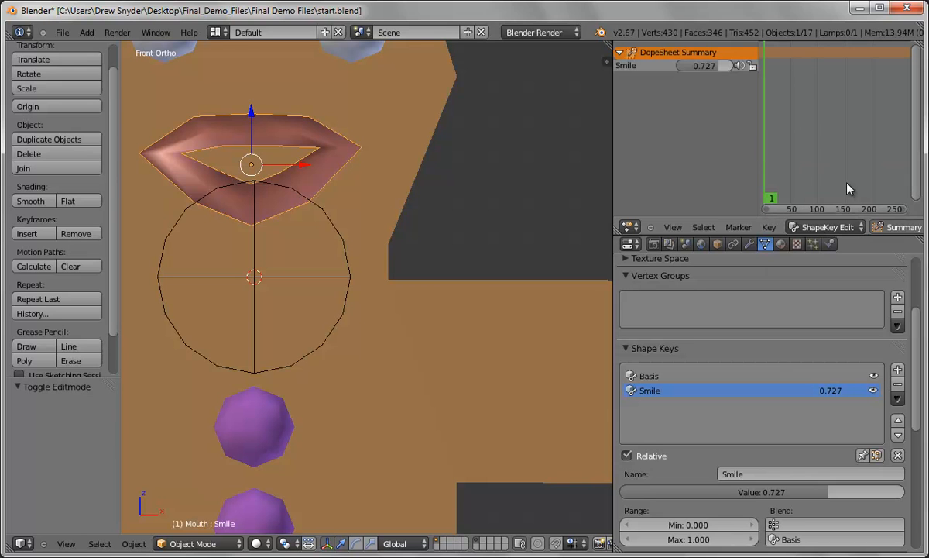
- Key the Smile shape key at 0.379 on frame 1 in the ShapeKey Editor and box-select around its keyframes
{"action": "left_click_drag", "start_coordinate": [719, 66], "coordinate": [657, 60]}
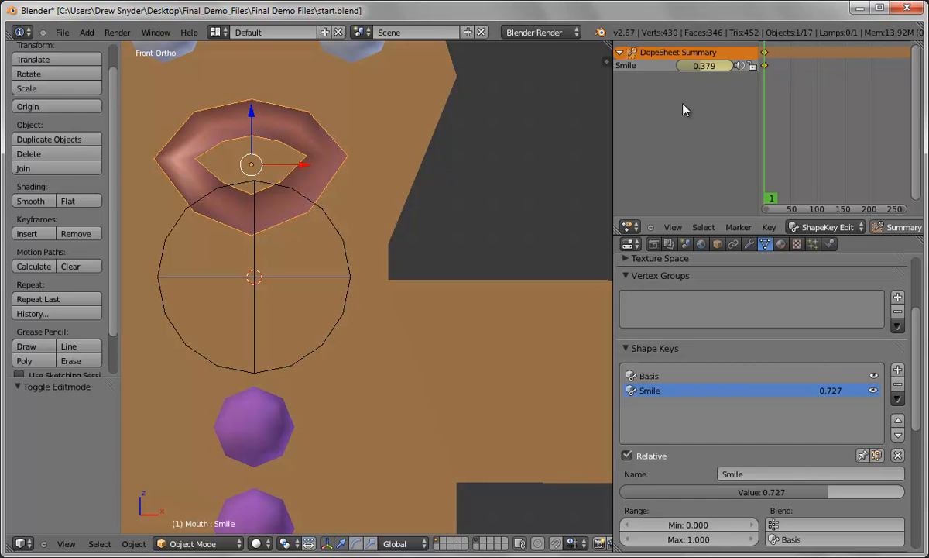
{"action": "key", "text": "b"}
{"action": "left_click_drag", "start_coordinate": [788, 82], "coordinate": [747, 51]}
{"action": "left_click", "coordinate": [768, 227]}
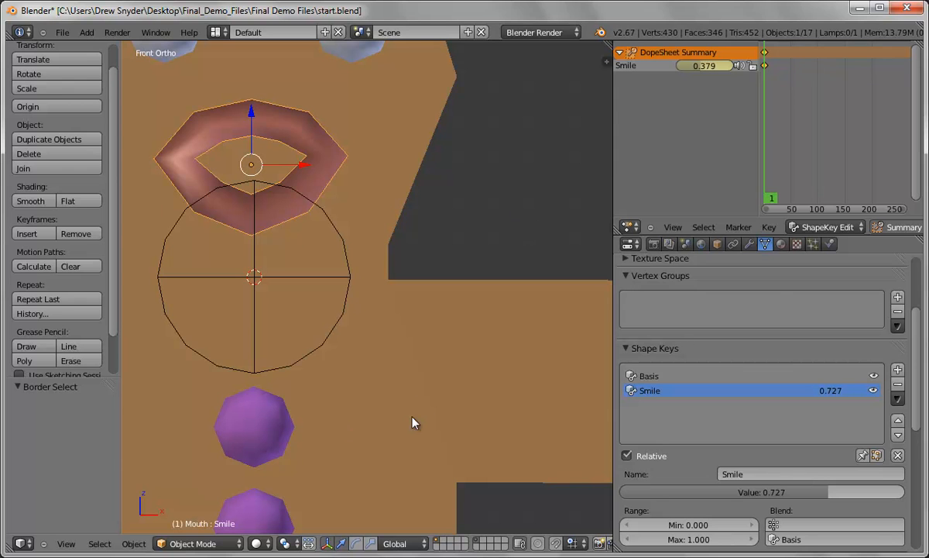
- Add a Subdivision Surface modifier to Mouth with View subdivisions set to 2
{"action": "left_click", "coordinate": [750, 245]}
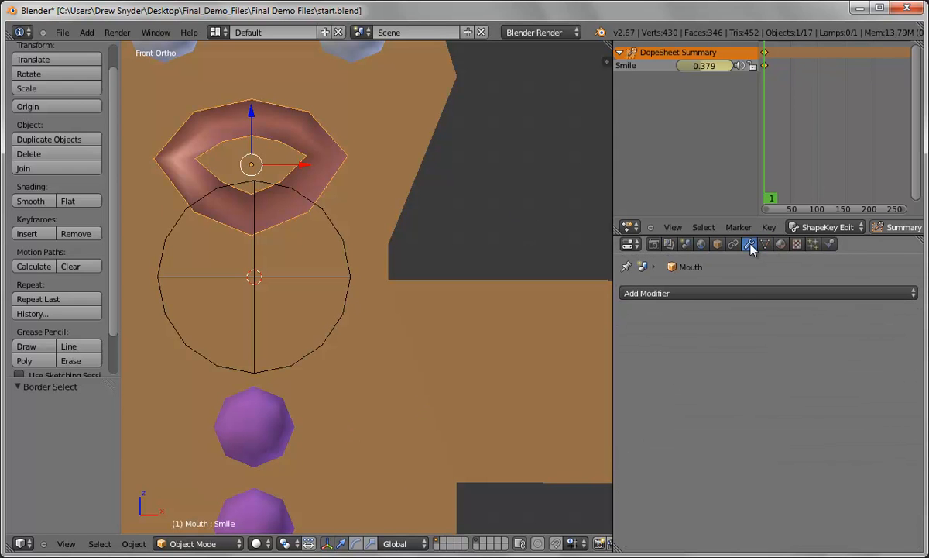
{"action": "left_click", "coordinate": [678, 292]}
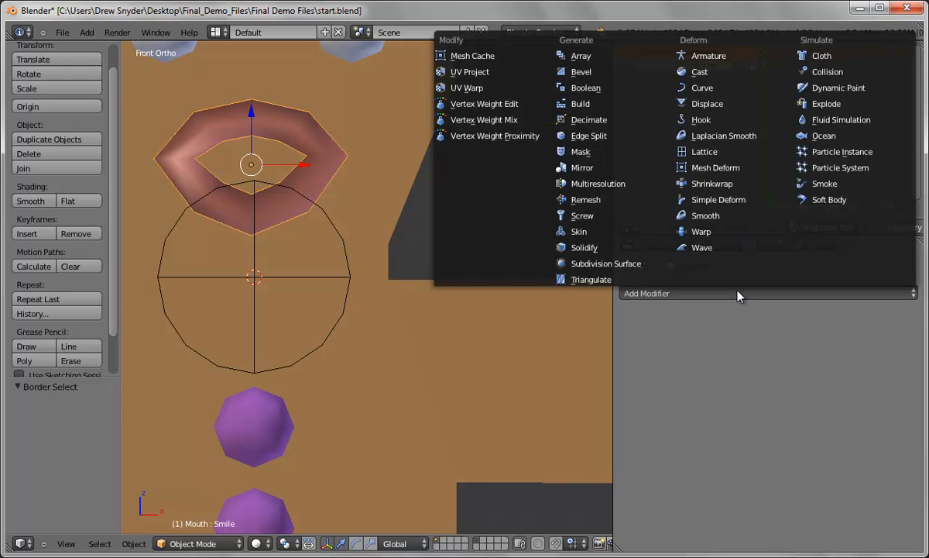
{"action": "left_click", "coordinate": [607, 266]}
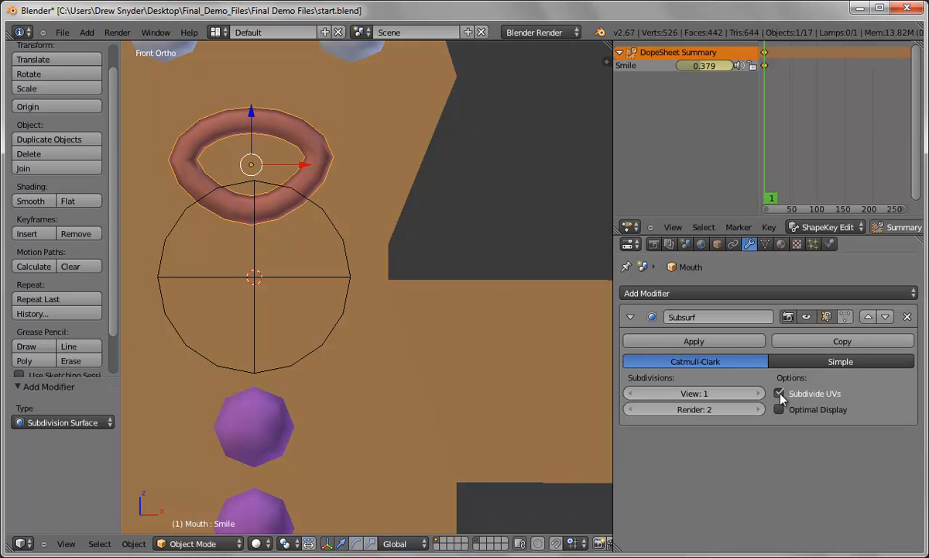
{"action": "left_click", "coordinate": [759, 394]}
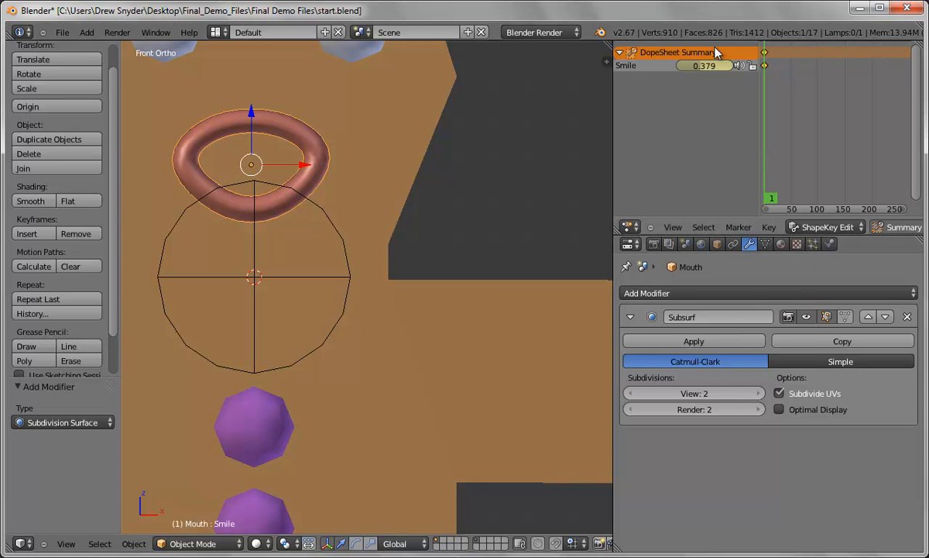
- Raise the keyed Smile shape key to 1.000 and turn the DopeSheet area back into the Outliner
{"action": "left_click_drag", "start_coordinate": [701, 68], "coordinate": [777, 72]}
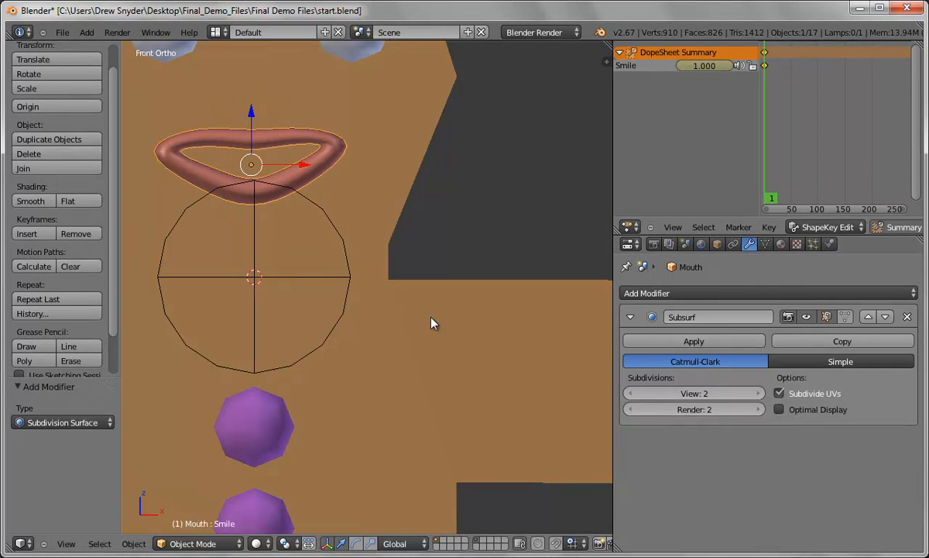
{"action": "scroll", "coordinate": [396, 324], "scroll_direction": "down", "scroll_amount": 6}
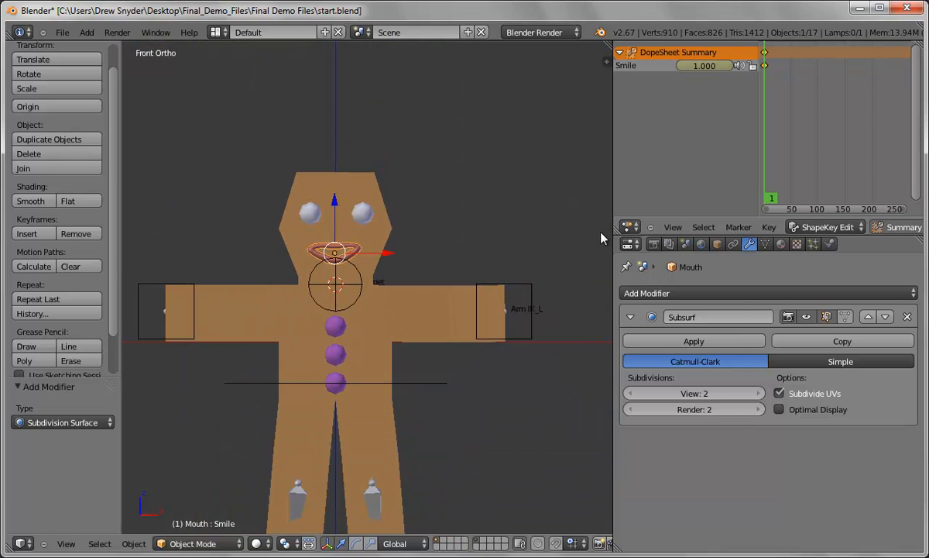
{"action": "left_click", "coordinate": [630, 226]}
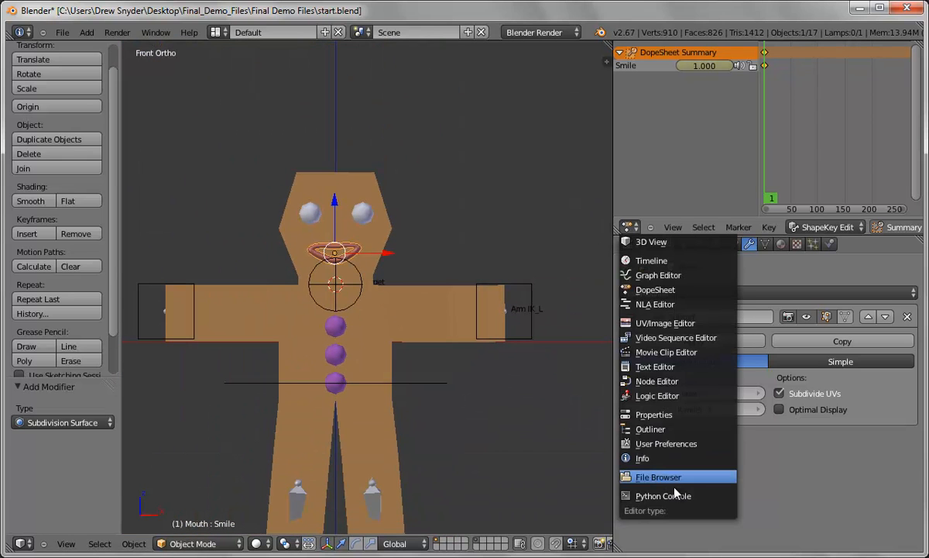
{"action": "left_click", "coordinate": [650, 429]}
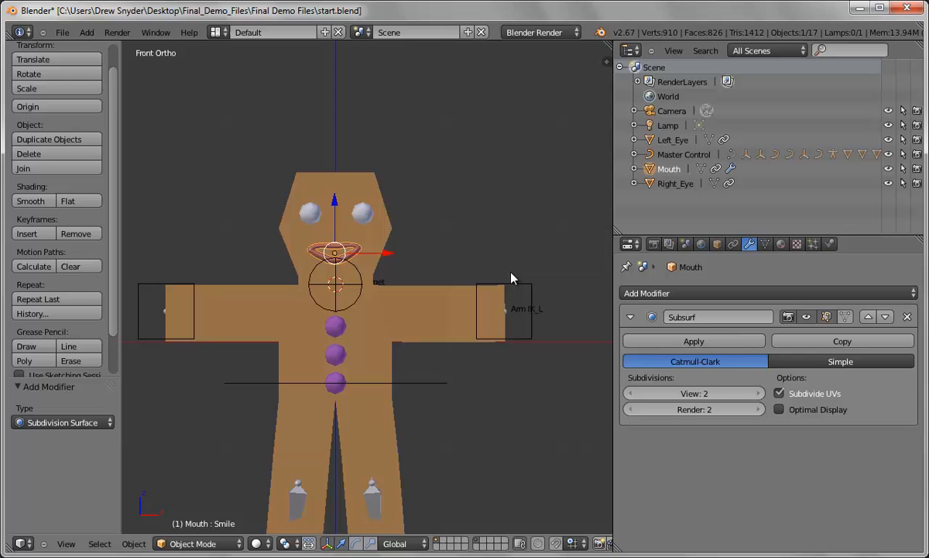
- Add a Subdivision Surface modifier to Body with View subdivisions set to 2
{"action": "right_click", "coordinate": [462, 333]}
{"action": "middle_click_drag", "start_coordinate": [433, 378], "coordinate": [236, 517]}
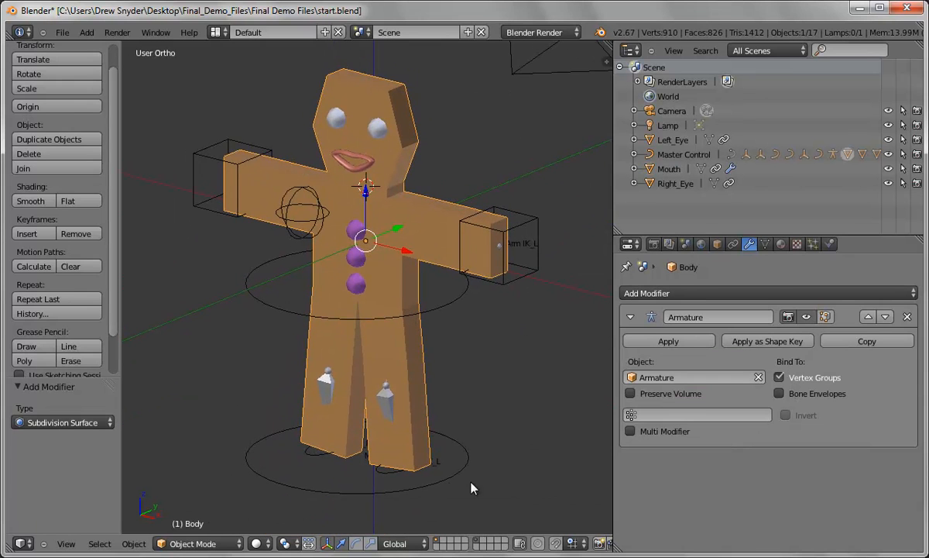
{"action": "left_click", "coordinate": [826, 293]}
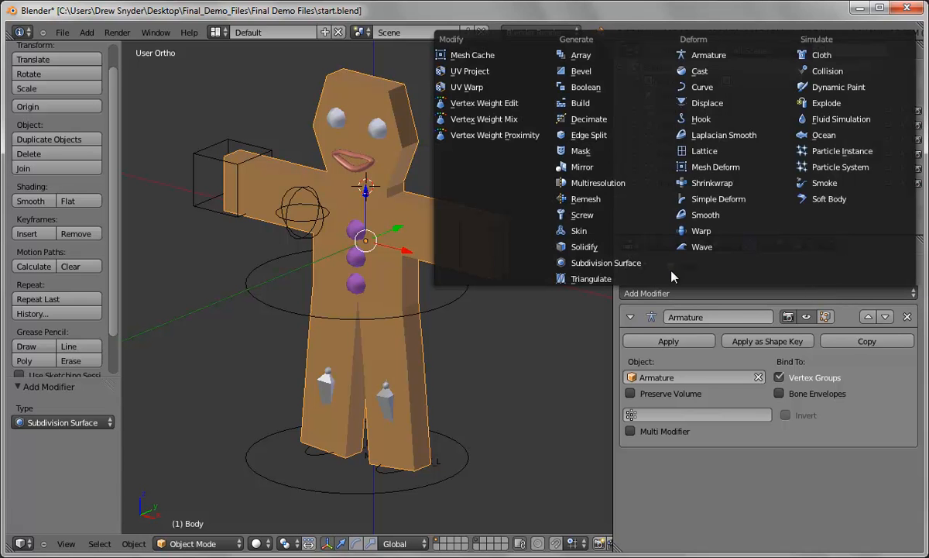
{"action": "left_click", "coordinate": [602, 255]}
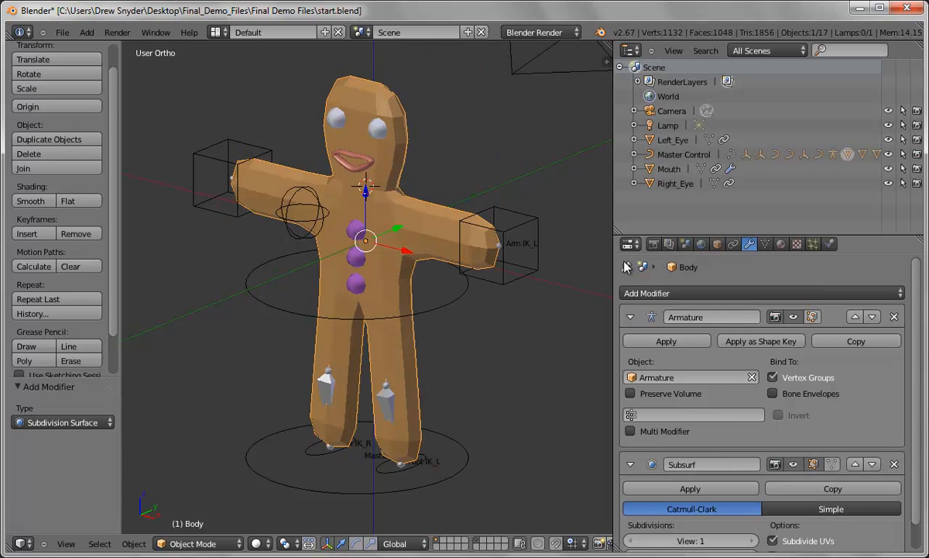
{"action": "left_click", "coordinate": [752, 540]}
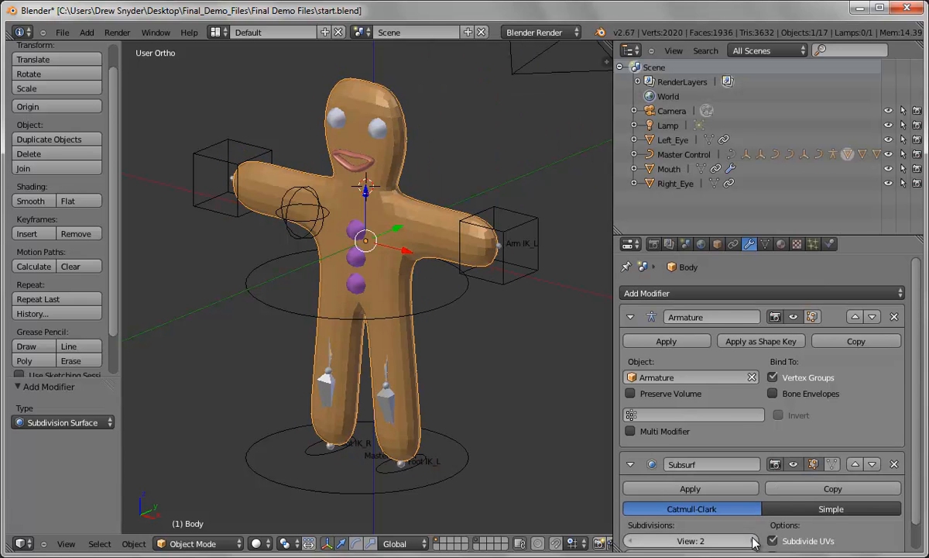
- Apply smooth shading to Body
{"action": "left_click", "coordinate": [31, 200]}
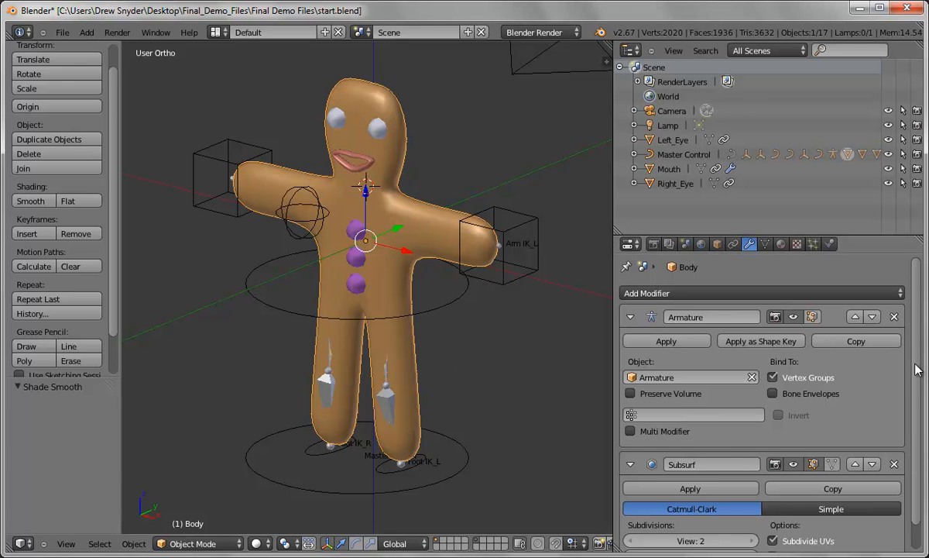
{"action": "scroll", "coordinate": [916, 428], "scroll_direction": "down", "scroll_amount": 1}
{"action": "middle_click_drag", "start_coordinate": [445, 348], "coordinate": [480, 302]}
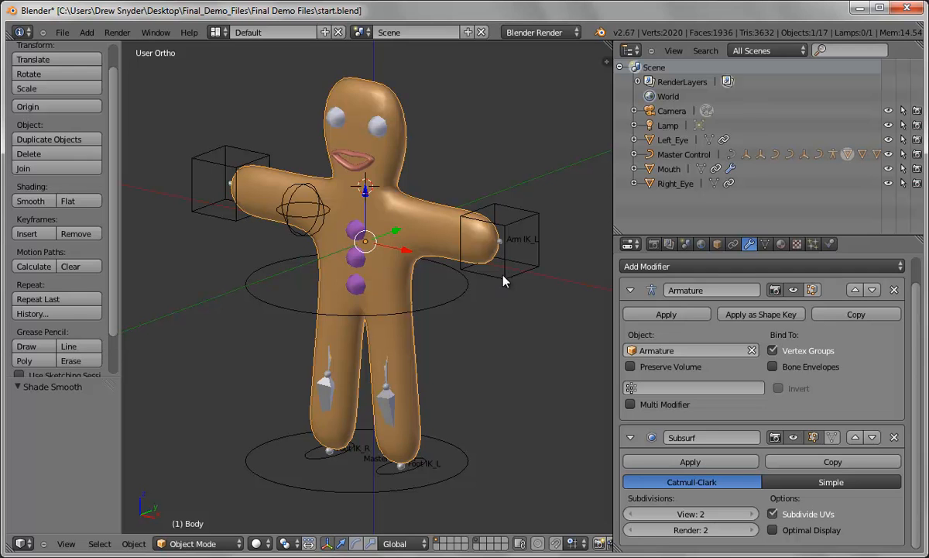
- Try moving the Arm IK_L control about -0.04 along the X axis
{"action": "right_click", "coordinate": [503, 273]}
{"action": "key", "text": "g"}
{"action": "key", "text": "x"}
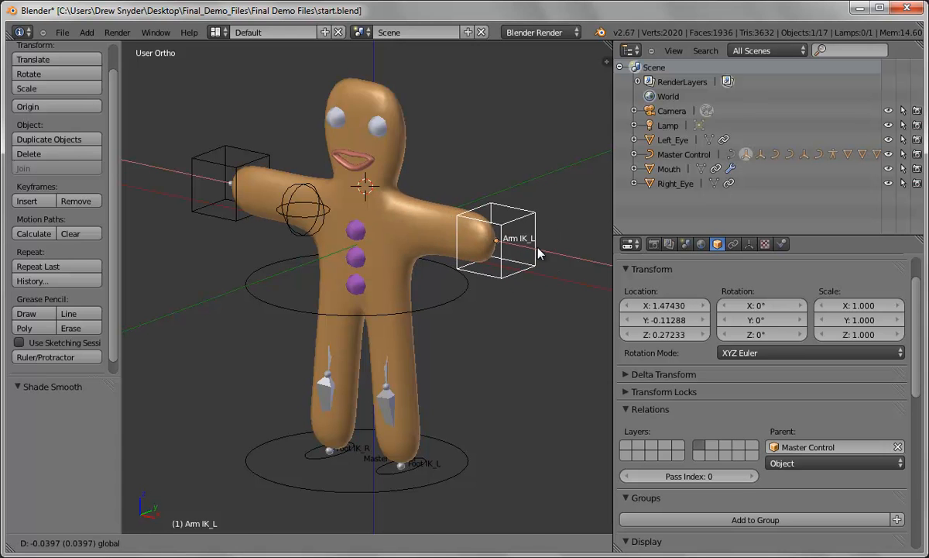
{"action": "left_click", "coordinate": [540, 254]}
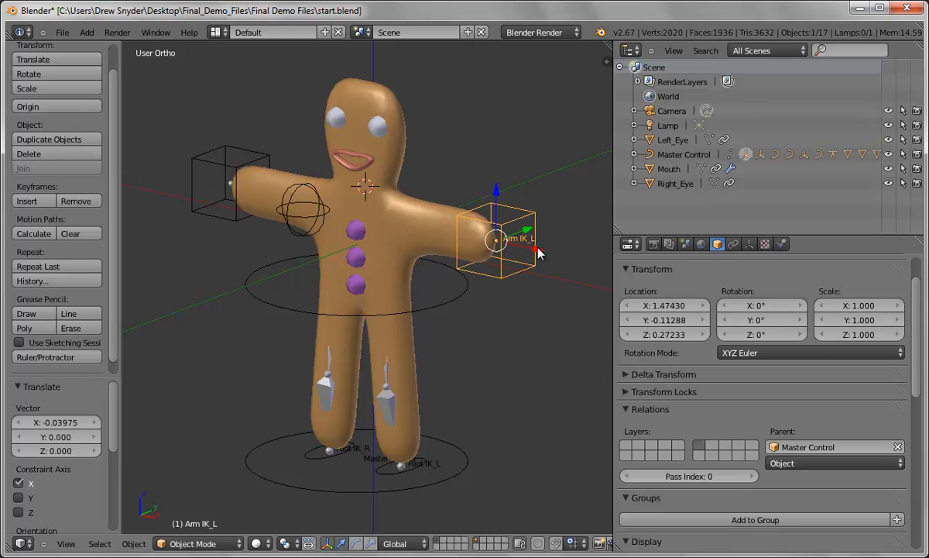
- Try raising Root Control, and undo the test moves of both controls
{"action": "right_click", "coordinate": [433, 307]}
{"action": "left_click_drag", "start_coordinate": [355, 246], "coordinate": [362, 223]}
{"action": "key", "text": "ctrl+z"}
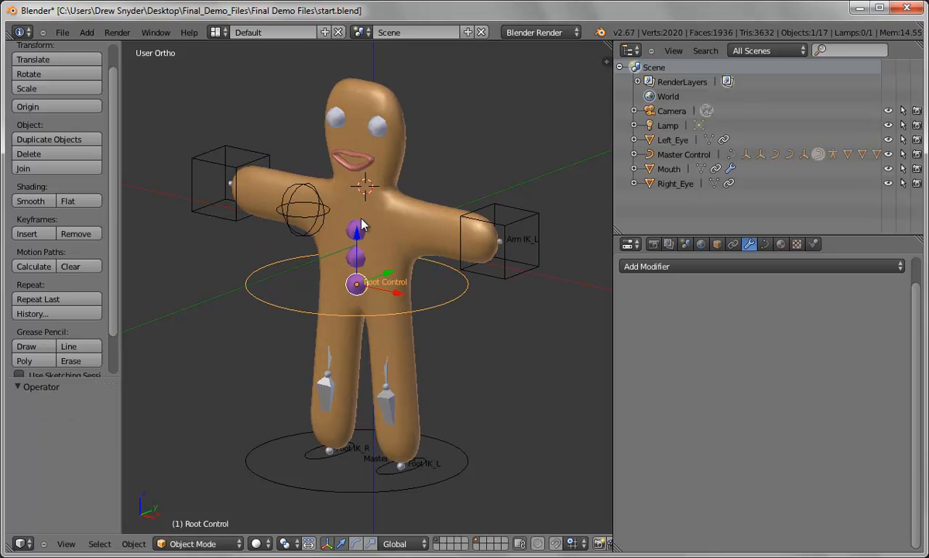
{"action": "mouse_move", "coordinate": [498, 342]}
{"action": "middle_mouse_down"}
{"action": "mouse_move", "coordinate": [553, 332]}
{"action": "mouse_move", "coordinate": [487, 341]}
{"action": "middle_mouse_up"}
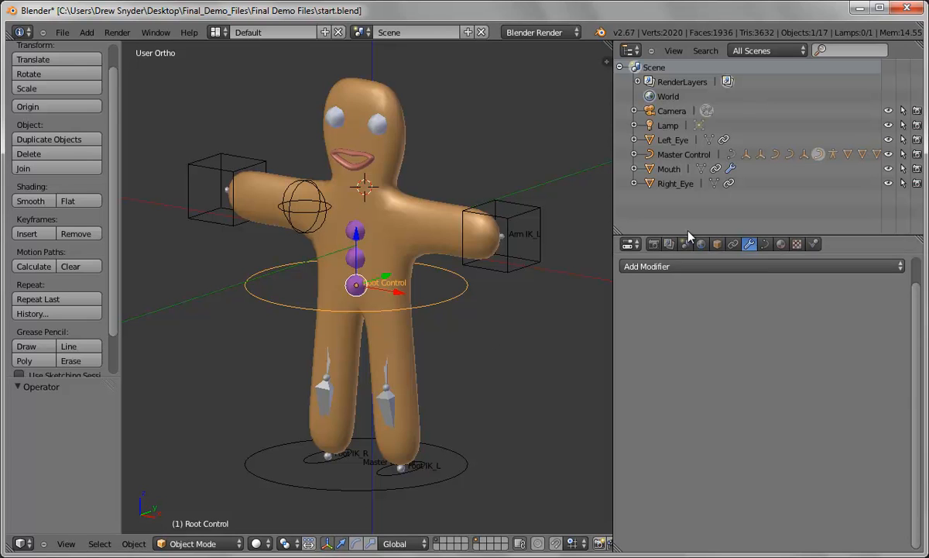
- Make Left_Eye, Right_Eye and Mouth unselectable in the viewport
{"action": "left_click", "coordinate": [904, 140]}
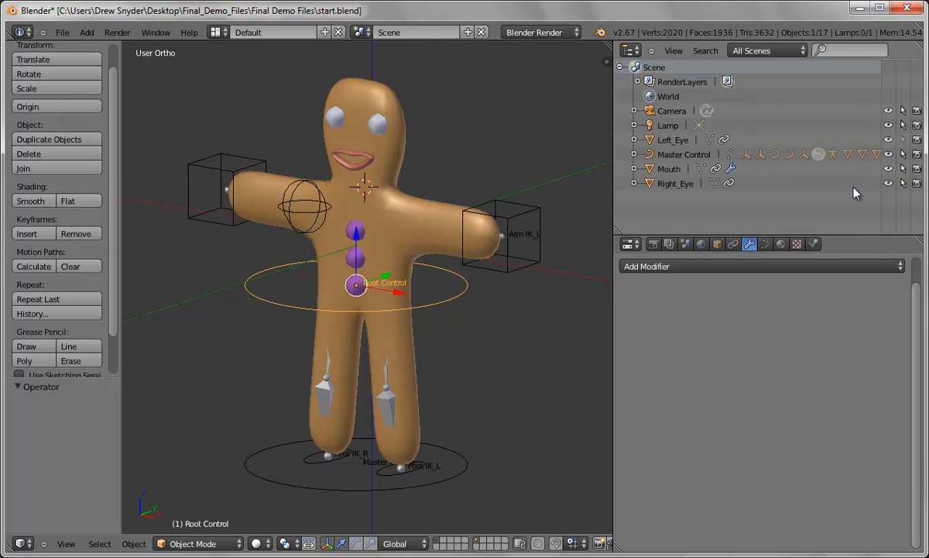
{"action": "left_click", "coordinate": [904, 184]}
{"action": "left_click", "coordinate": [904, 169]}
- Expand the Master Control and Root Control hierarchy down to Armature and make the Armature object unselectable in the viewport
{"action": "left_click", "coordinate": [634, 155]}
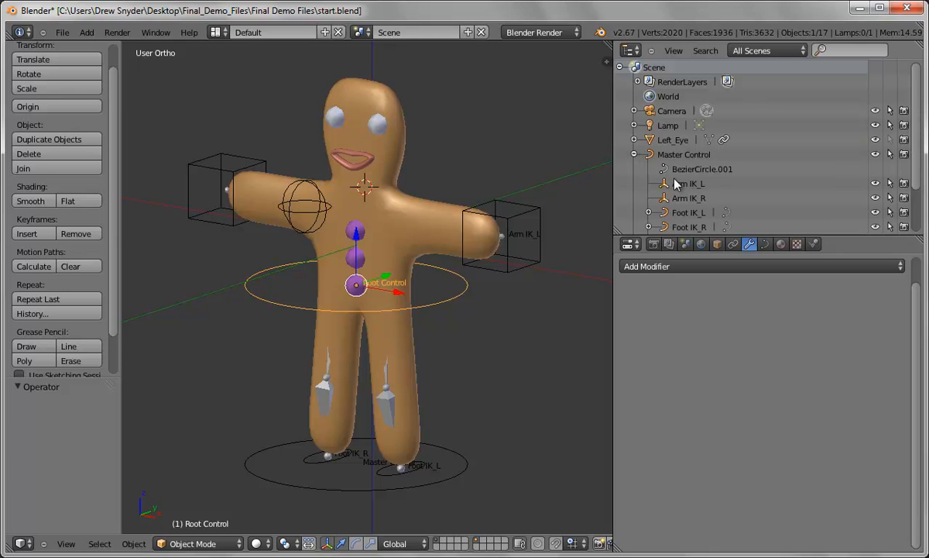
{"action": "scroll", "coordinate": [697, 163], "scroll_direction": "down", "scroll_amount": 2}
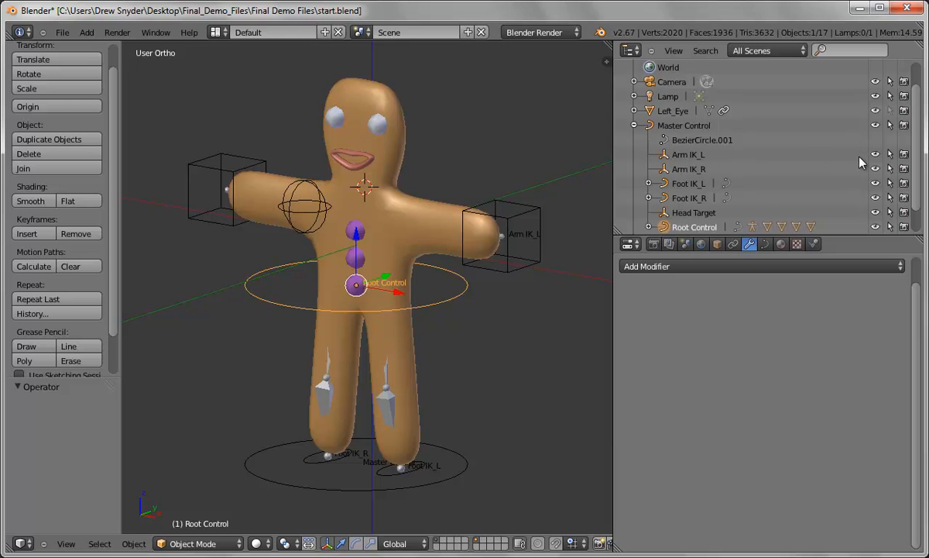
{"action": "scroll", "coordinate": [716, 196], "scroll_direction": "down", "scroll_amount": 2}
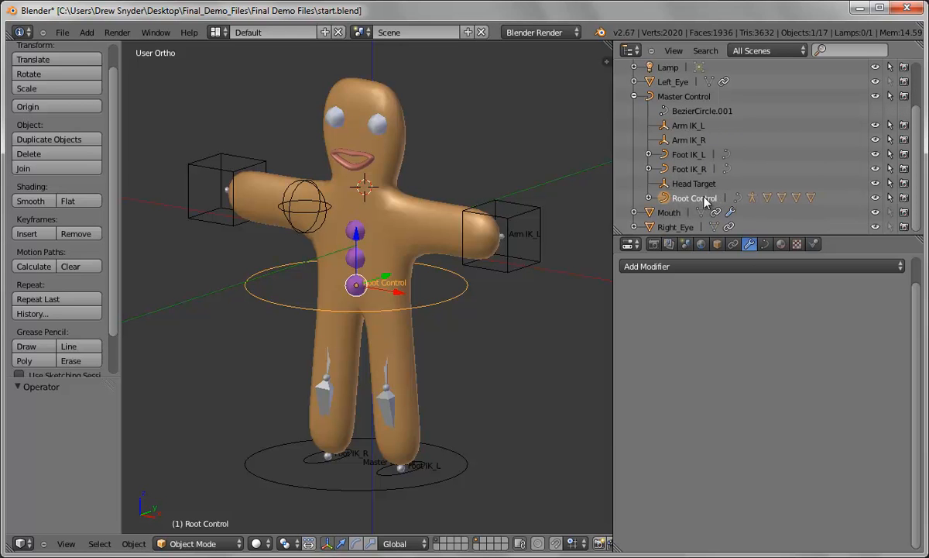
{"action": "left_click", "coordinate": [650, 199]}
{"action": "scroll", "coordinate": [802, 202], "scroll_direction": "down", "scroll_amount": 2}
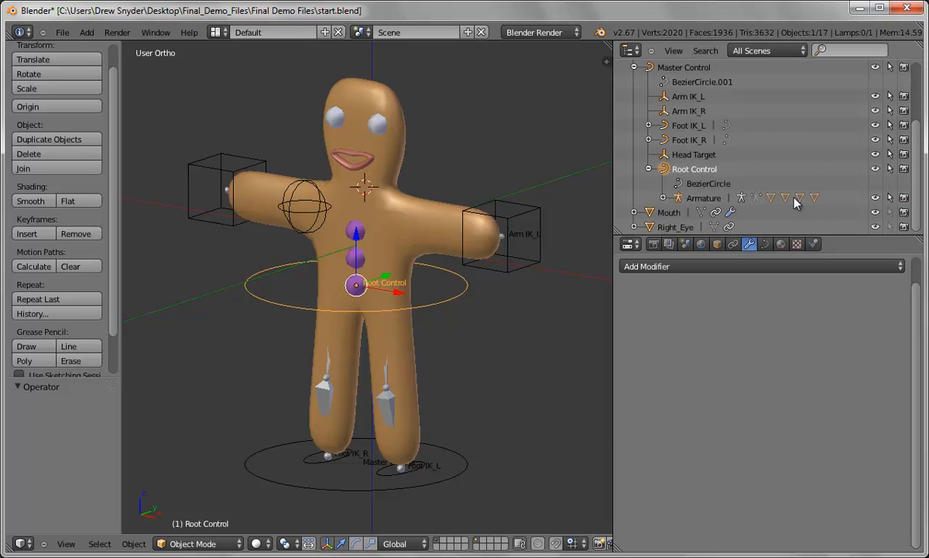
{"action": "left_click", "coordinate": [663, 199]}
{"action": "scroll", "coordinate": [783, 186], "scroll_direction": "down", "scroll_amount": 2}
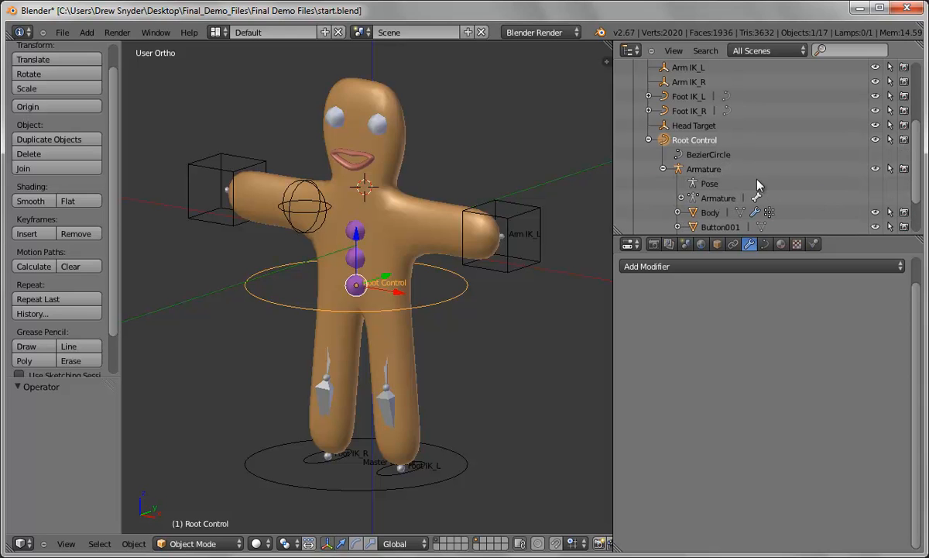
{"action": "left_click", "coordinate": [890, 169]}
- Test selecting the arm and head controls and Body in the viewport, and make Body unselectable
{"action": "right_click", "coordinate": [507, 244]}
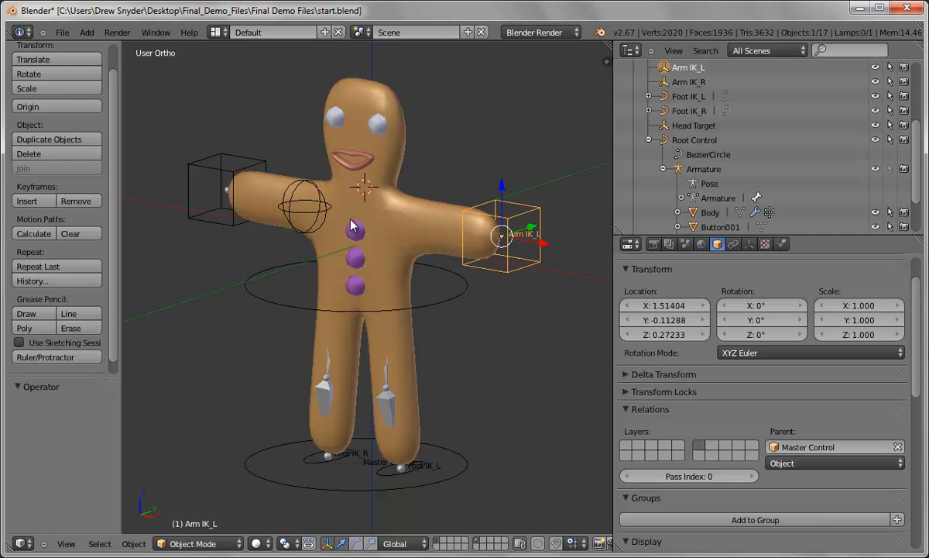
{"action": "right_click", "coordinate": [319, 218]}
{"action": "right_click", "coordinate": [250, 173]}
{"action": "right_click", "coordinate": [385, 170]}
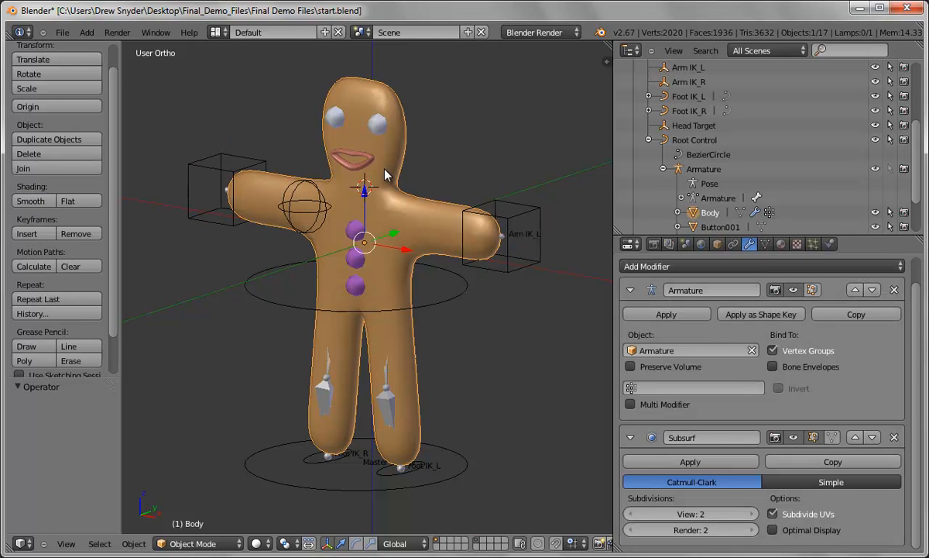
{"action": "left_click", "coordinate": [889, 213]}
- Select the three purple buttons and make Button001, Button002 and Button003 unselectable in the viewport
{"action": "right_click", "coordinate": [346, 225]}
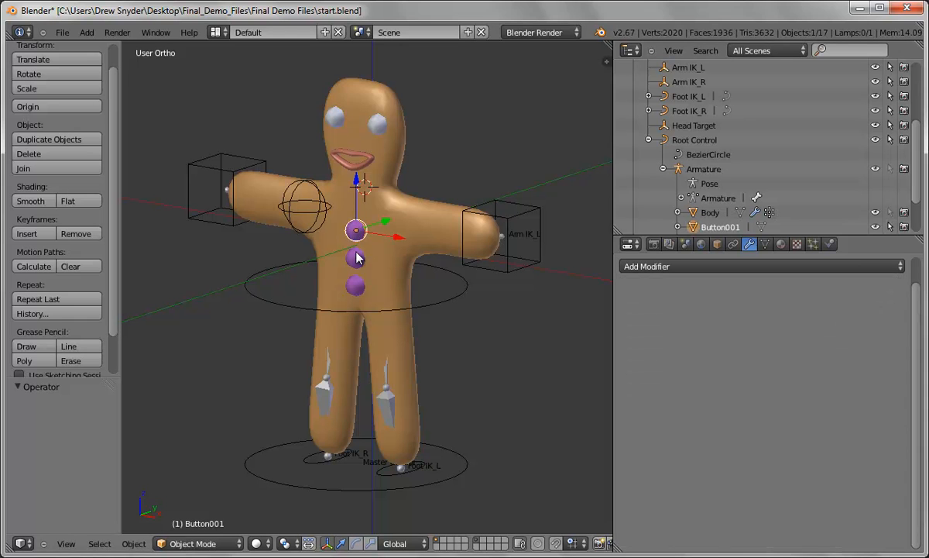
{"action": "right_click", "coordinate": [357, 261], "text": "shift"}
{"action": "right_click", "coordinate": [355, 285], "text": "shift"}
{"action": "left_click", "coordinate": [890, 226]}
{"action": "scroll", "coordinate": [825, 211], "scroll_direction": "down", "scroll_amount": 2}
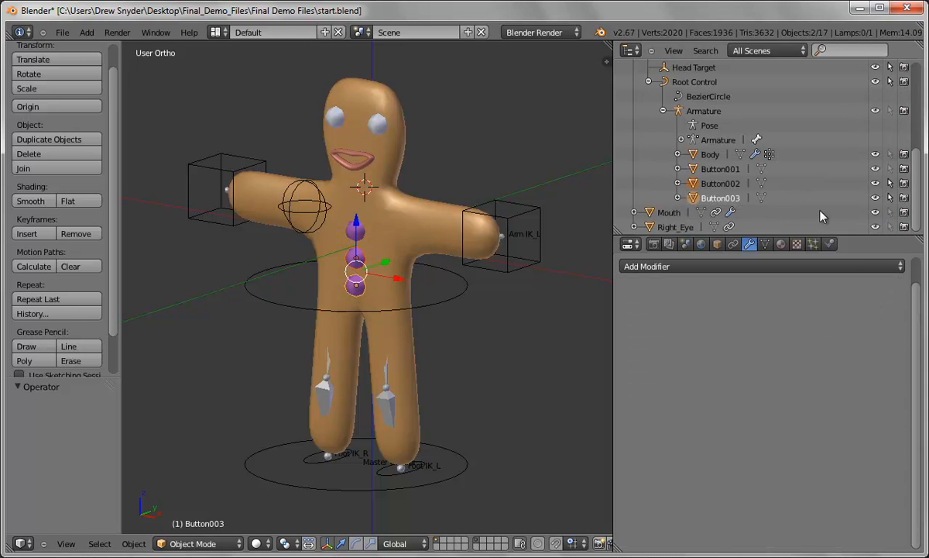
{"action": "left_click", "coordinate": [890, 184]}
{"action": "left_click", "coordinate": [890, 197]}
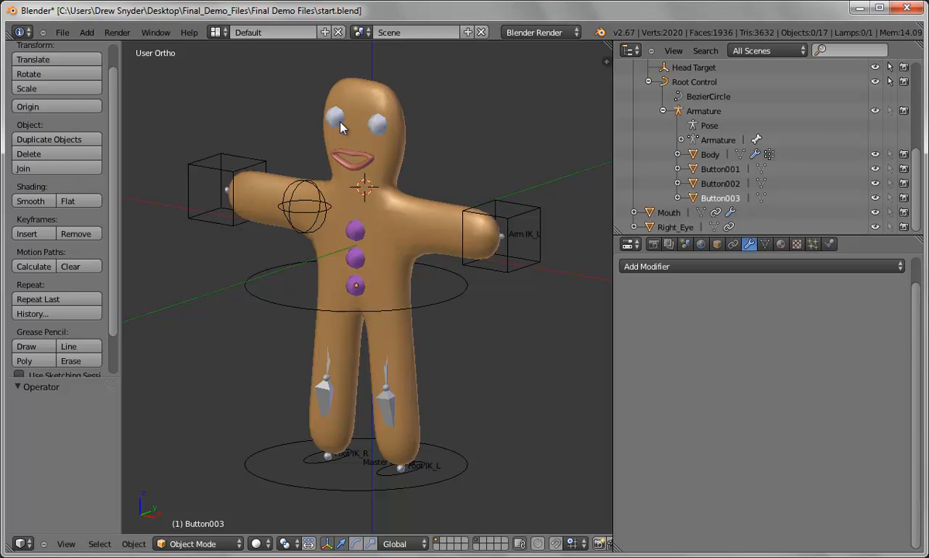
{"action": "scroll", "coordinate": [755, 128], "scroll_direction": "up", "scroll_amount": 3}
{"action": "scroll", "coordinate": [755, 127], "scroll_direction": "up", "scroll_amount": 2}
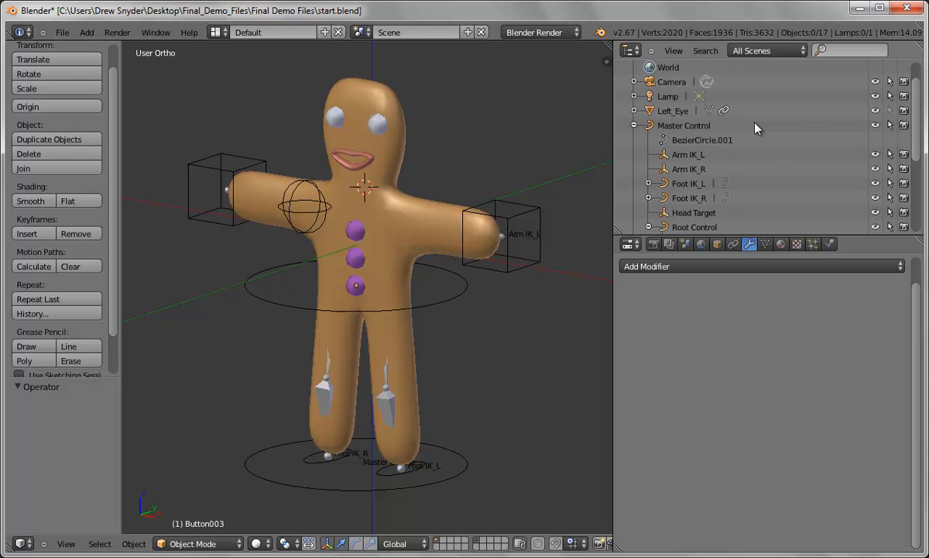
- Switch the Outliner area to the DopeSheet to check the shape key editor, and return the area to the Outliner
{"action": "scroll", "coordinate": [701, 128], "scroll_direction": "down", "scroll_amount": 5}
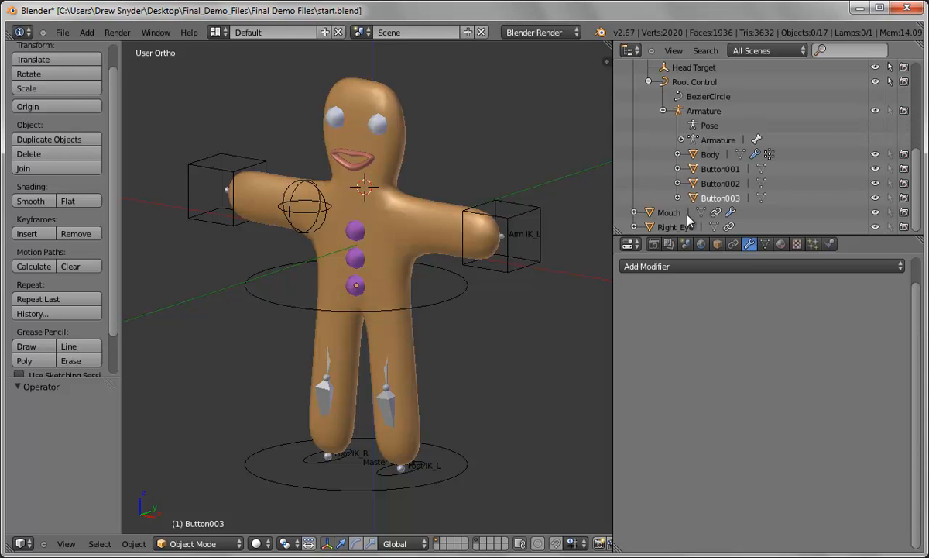
{"action": "scroll", "coordinate": [687, 215], "scroll_direction": "up", "scroll_amount": 1}
{"action": "left_click", "coordinate": [629, 51]}
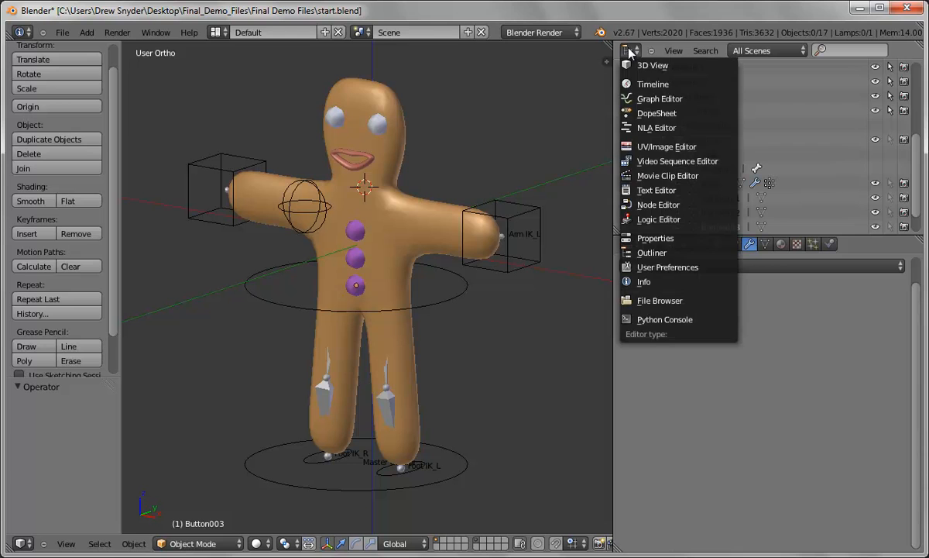
{"action": "left_click", "coordinate": [672, 113]}
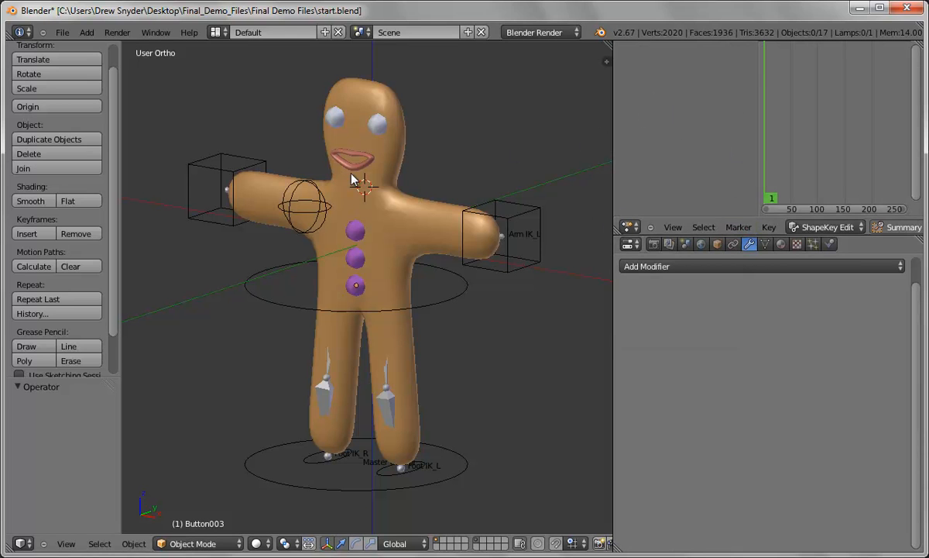
{"action": "left_click", "coordinate": [629, 226]}
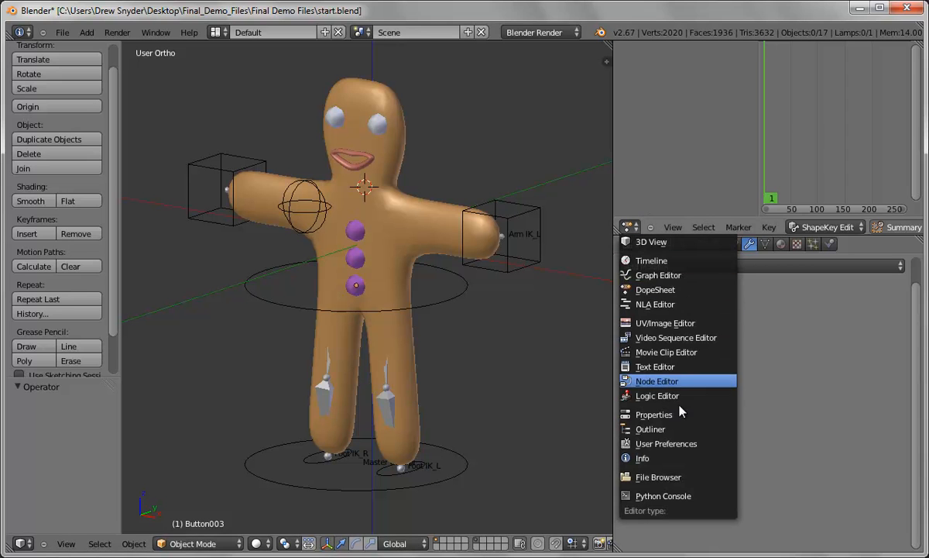
{"action": "left_click", "coordinate": [677, 430]}
- Collapse the Master Control hierarchy, make Mouth selectable again and select the mouth in the viewport
{"action": "scroll", "coordinate": [666, 162], "scroll_direction": "up", "scroll_amount": 5}
{"action": "scroll", "coordinate": [713, 169], "scroll_direction": "down", "scroll_amount": 5}
{"action": "scroll", "coordinate": [697, 169], "scroll_direction": "up", "scroll_amount": 5}
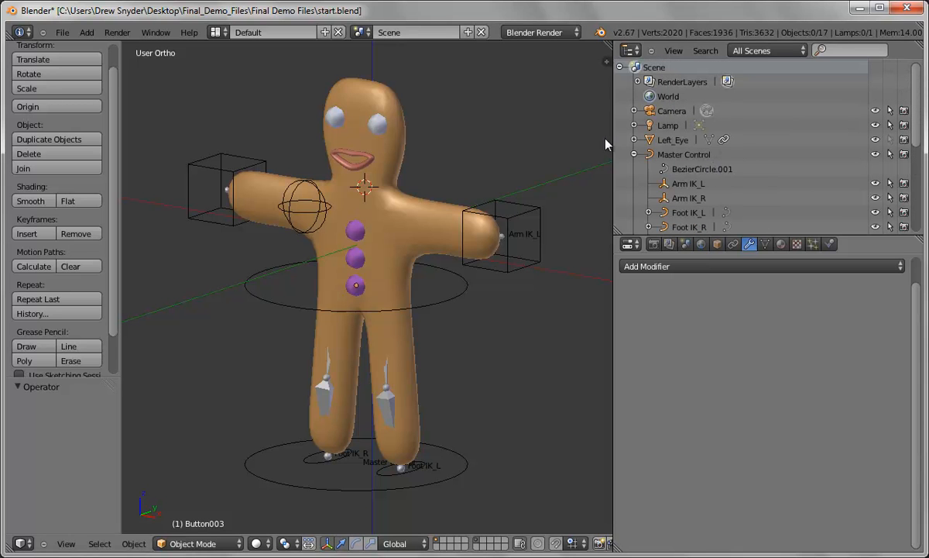
{"action": "left_click", "coordinate": [633, 155]}
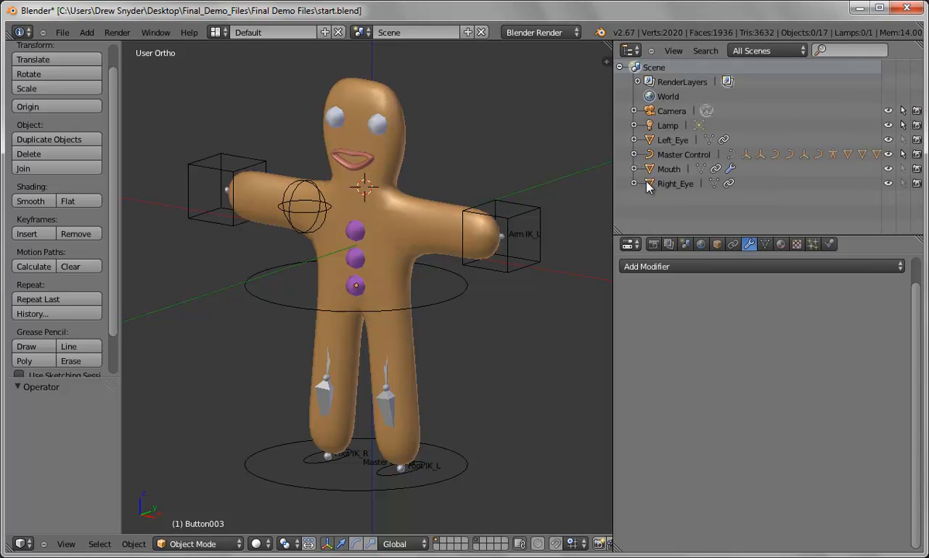
{"action": "right_click", "coordinate": [350, 155]}
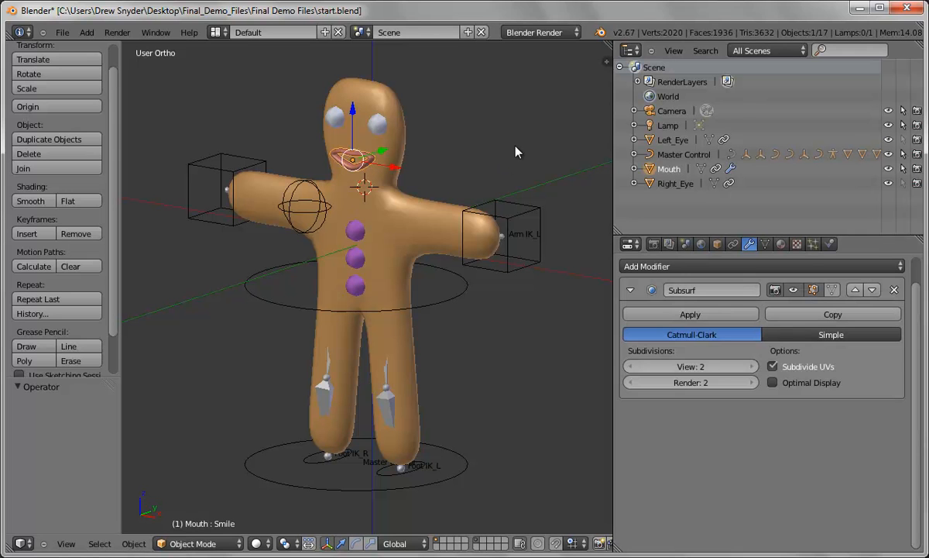